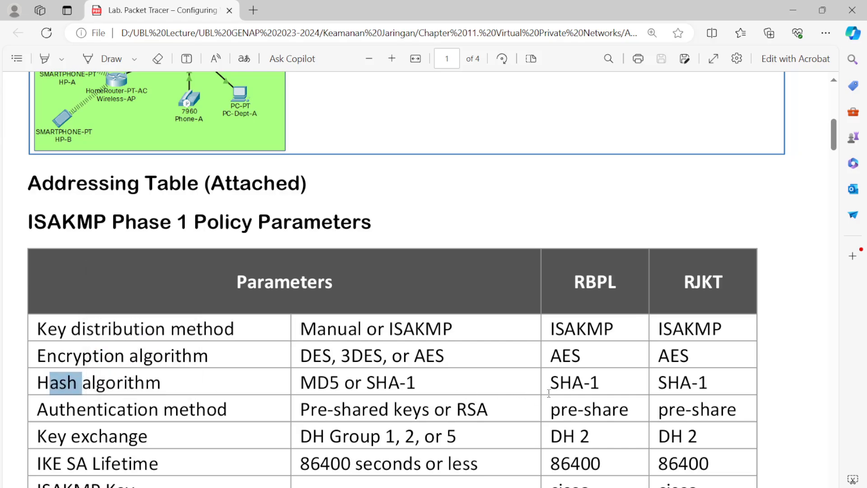
Review the ISAKMP Phase 1 policy parameters for RBPL and RJKT, from hash and authentication to lifetime and key
left_click_drag(571, 384, 605, 384)
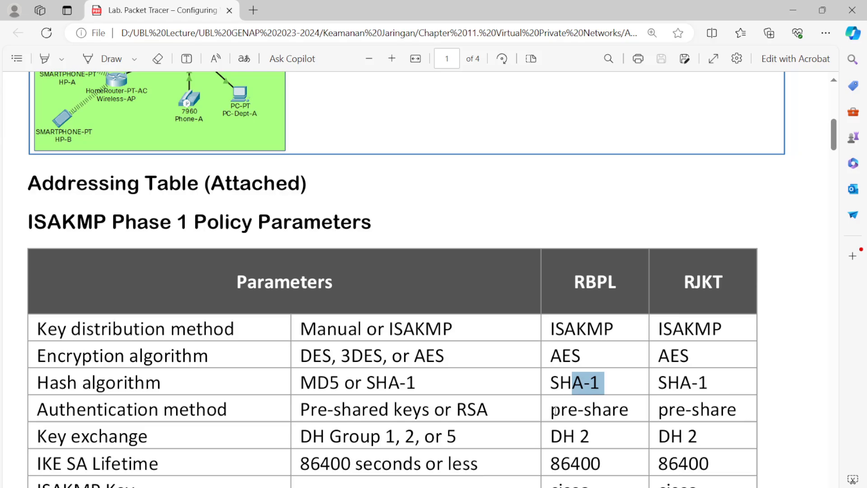
left_click_drag(553, 410, 631, 411)
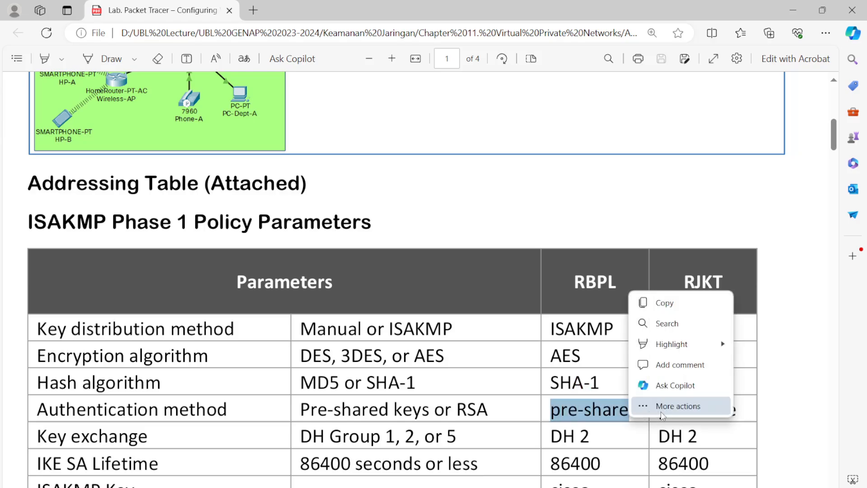
left_click(663, 426)
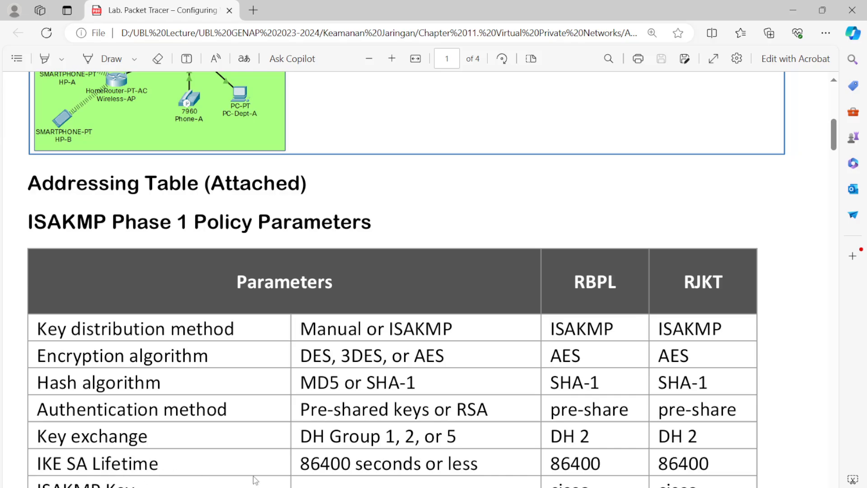
left_click_drag(547, 466, 623, 462)
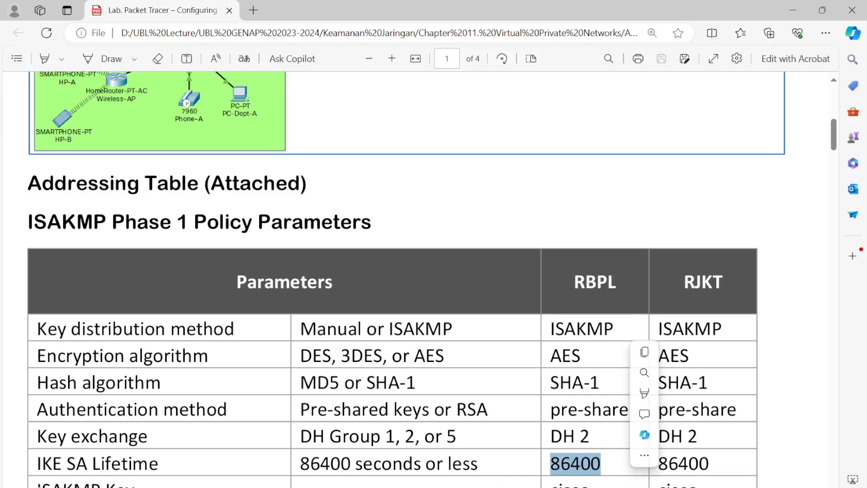
left_click_drag(105, 486, 145, 486)
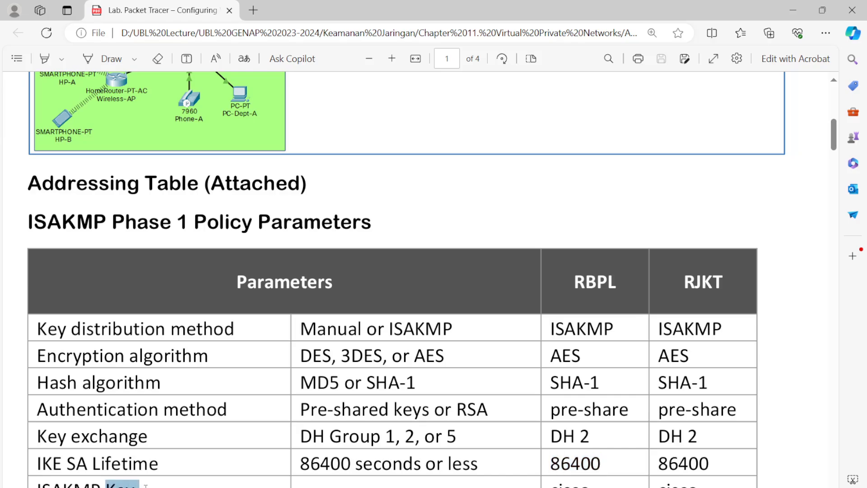
left_click_drag(550, 485, 590, 486)
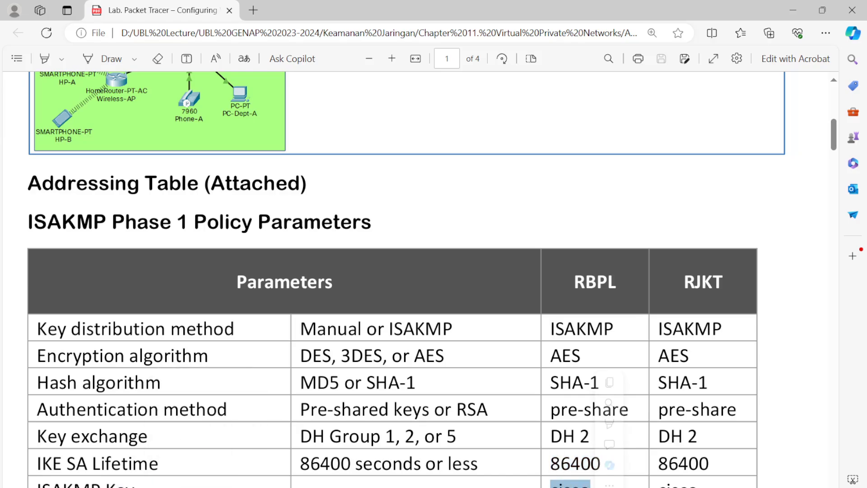
key("Escape")
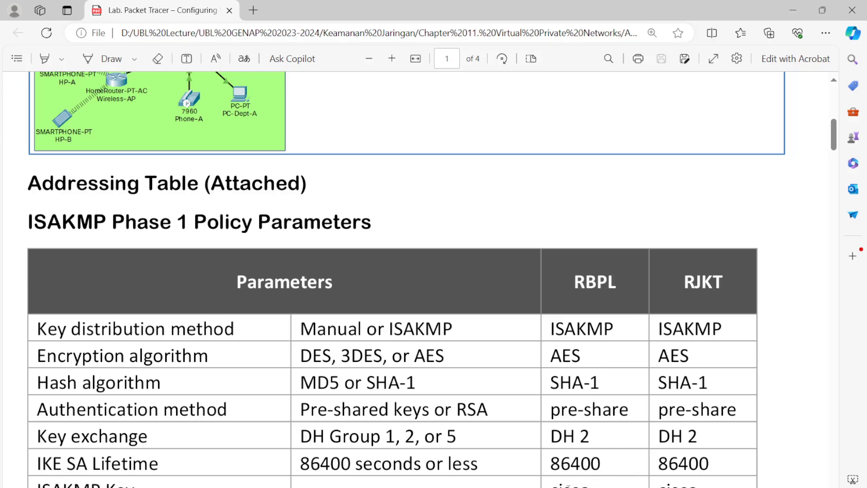
Examine the IPsec Phase 2 policy parameters for both routers, comparing the peer address and encrypted network with the topology diagram
scroll(568, 485, "down", 7)
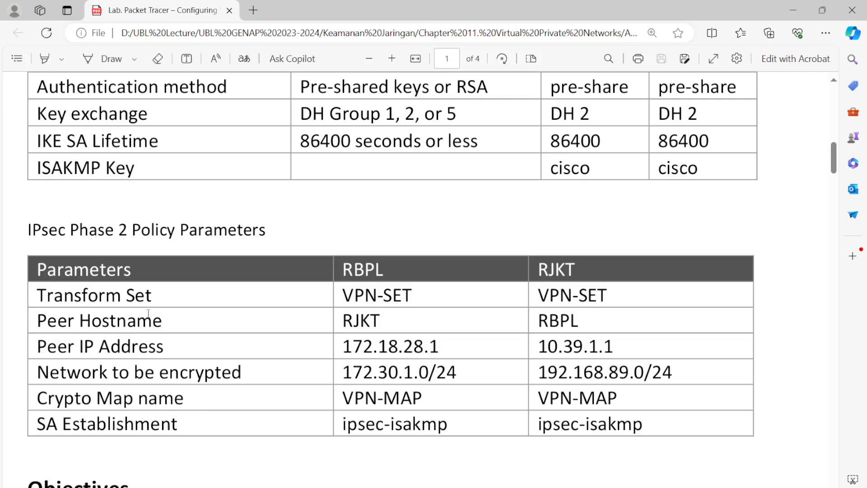
left_click_drag(350, 297, 412, 298)
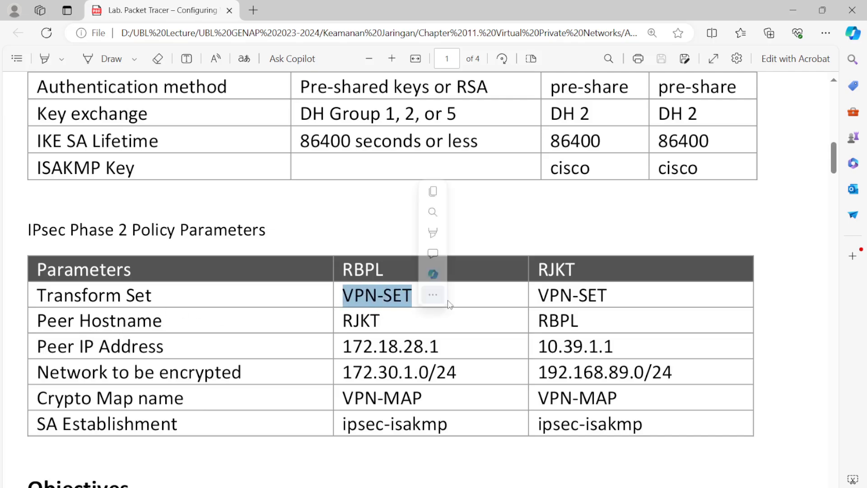
left_click_drag(539, 297, 608, 297)
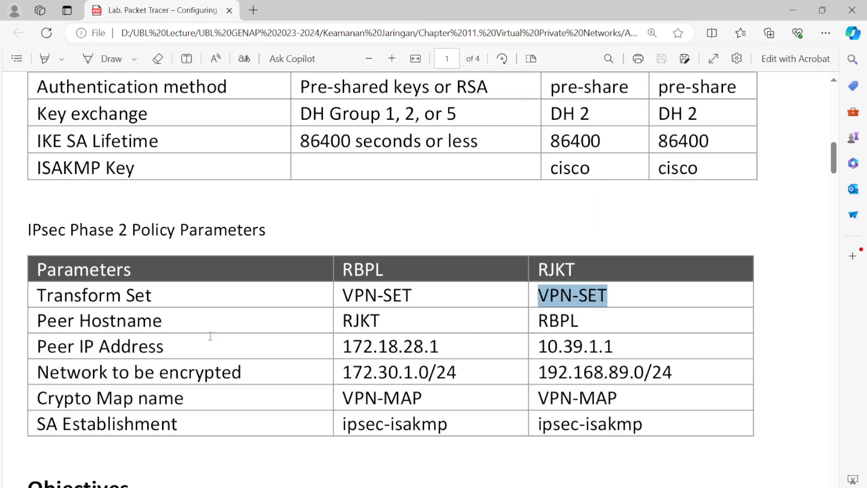
double_click(361, 330)
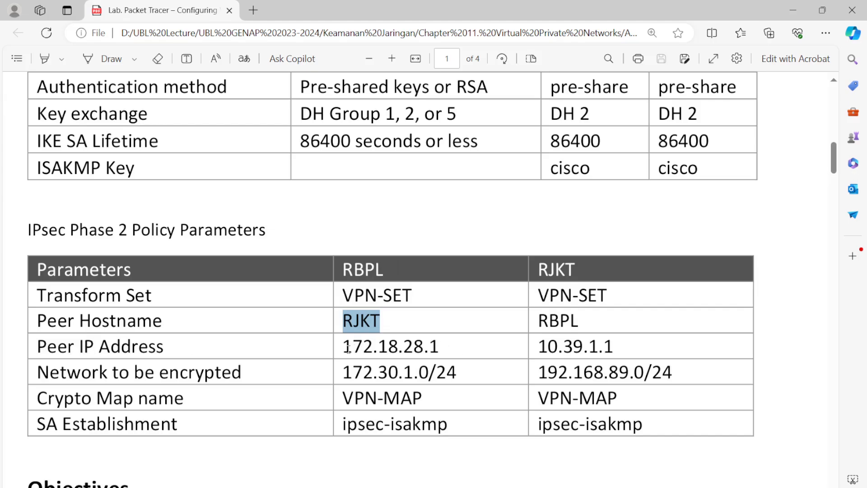
left_click_drag(348, 346, 445, 347)
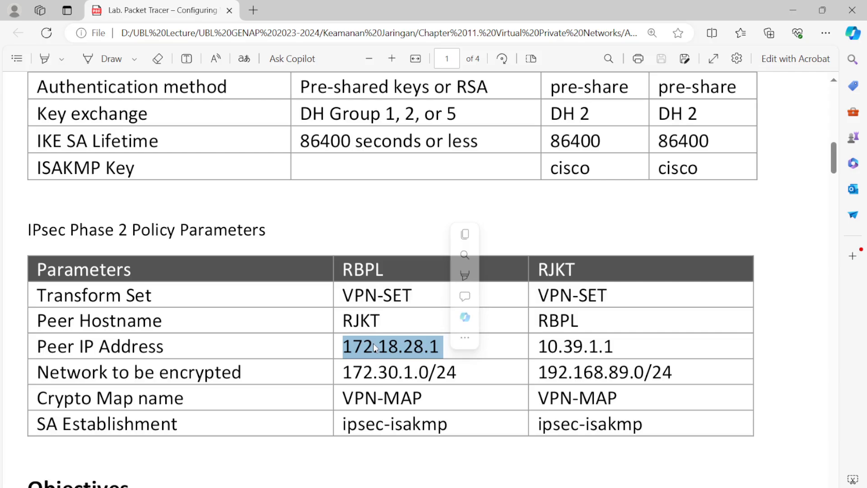
scroll(373, 344, "up", 15)
scroll(378, 348, "down", 2)
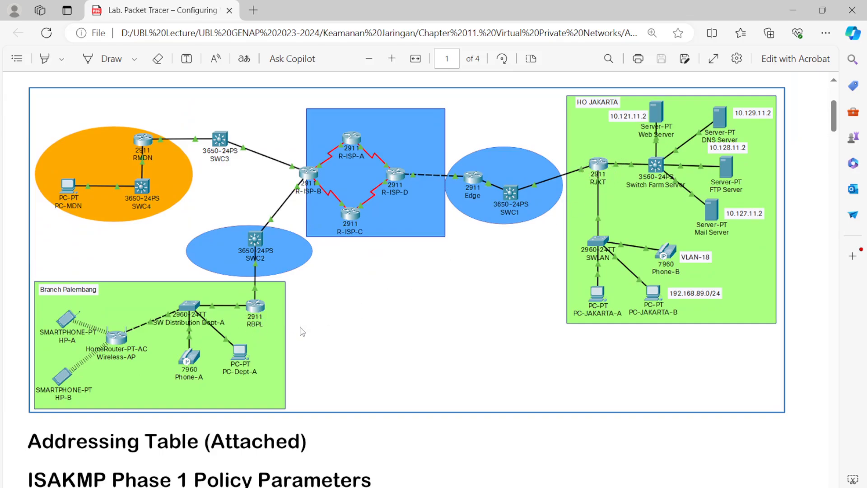
scroll(302, 335, "down", 15)
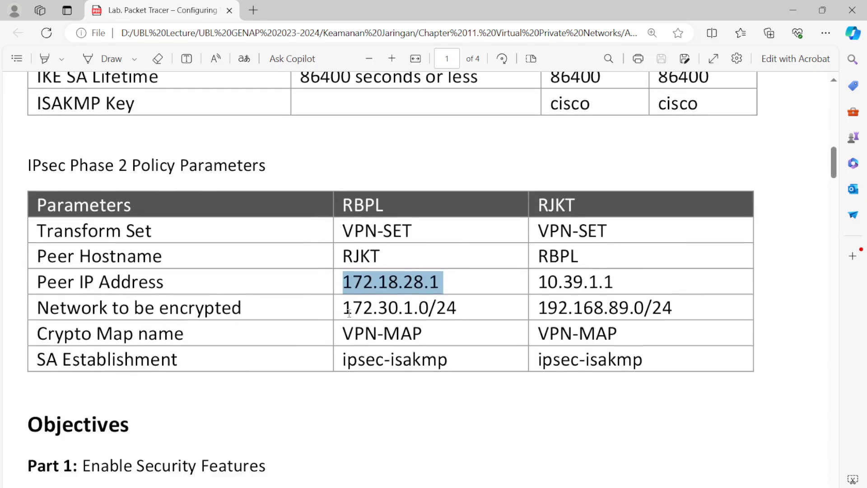
left_click_drag(347, 308, 454, 308)
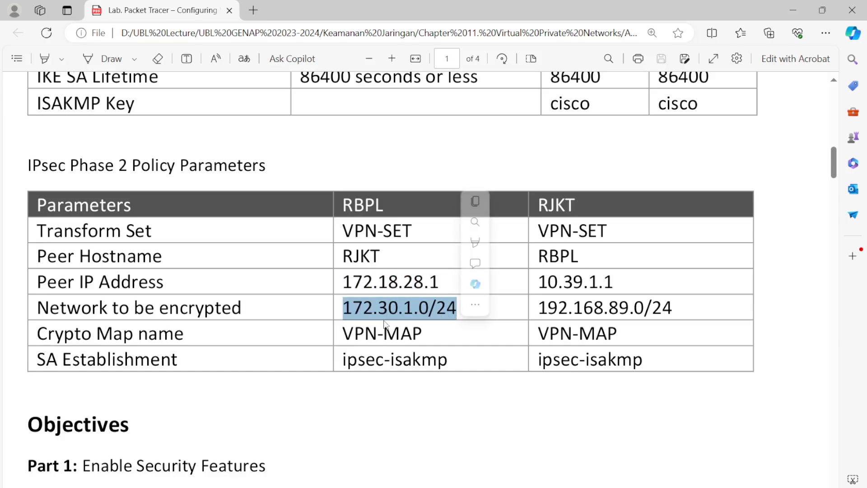
scroll(385, 324, "up", 10)
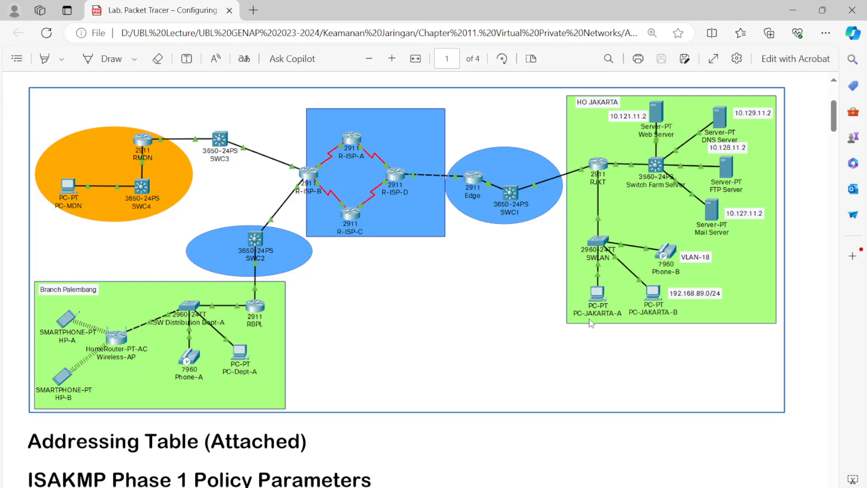
scroll(501, 370, "down", 15)
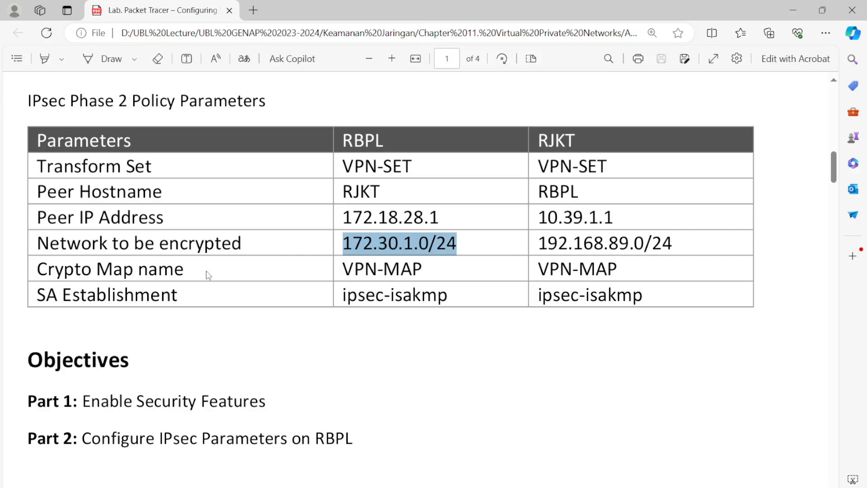
left_click_drag(343, 267, 413, 271)
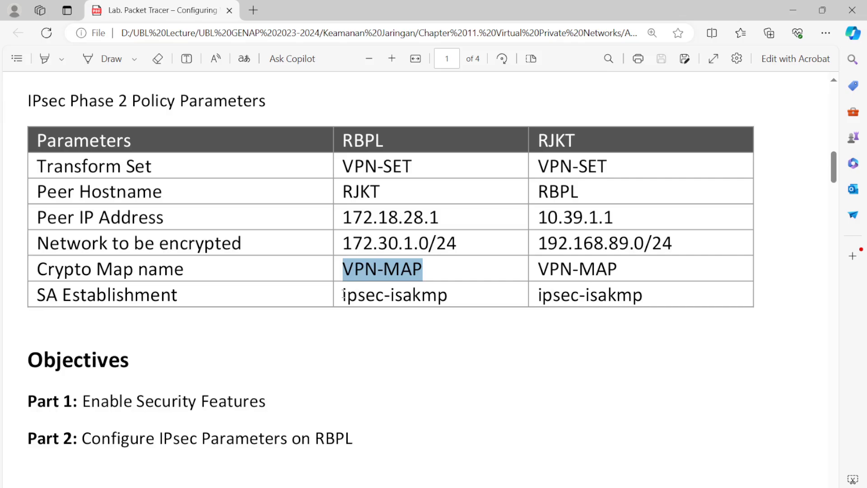
Read the lab objectives and scenario through to Part 1, Step 1 on activating the securityk9 module on RBPL
scroll(287, 343, "down", 3)
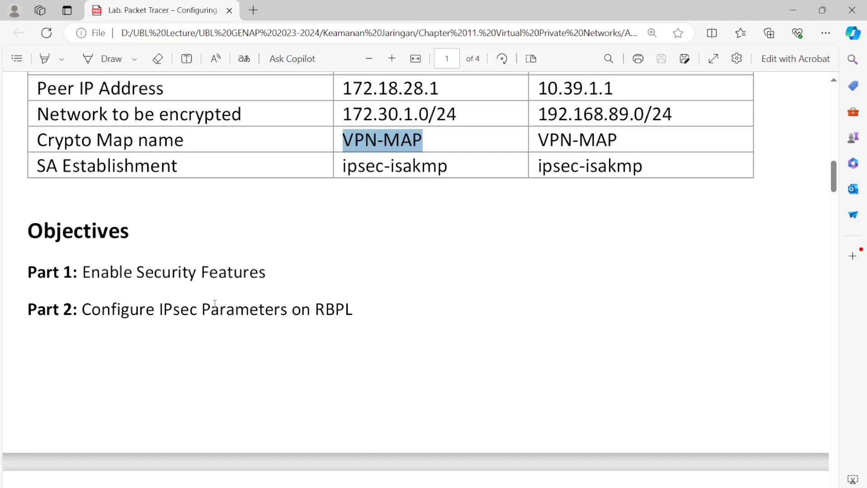
scroll(286, 321, "down", 4)
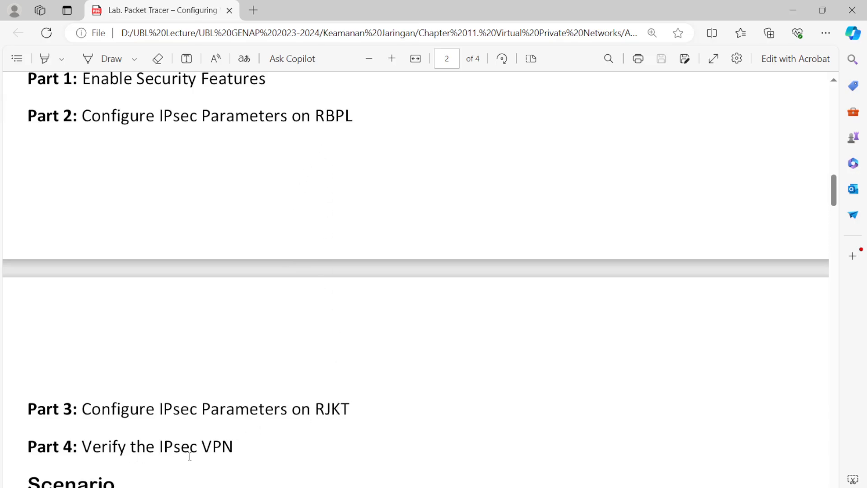
scroll(185, 456, "down", 7)
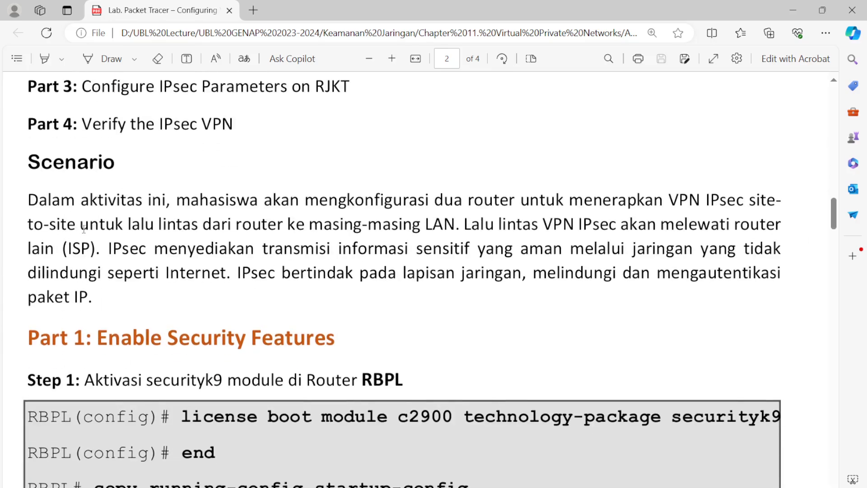
scroll(87, 307, "down", 3)
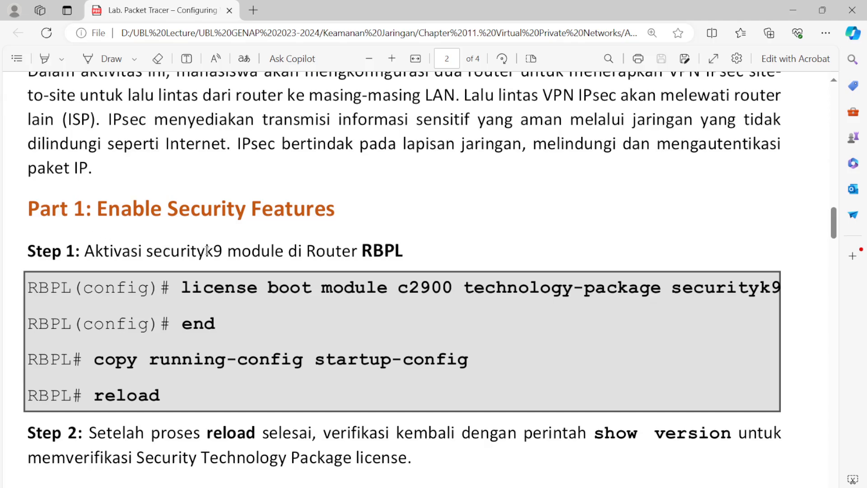
left_click_drag(224, 251, 146, 256)
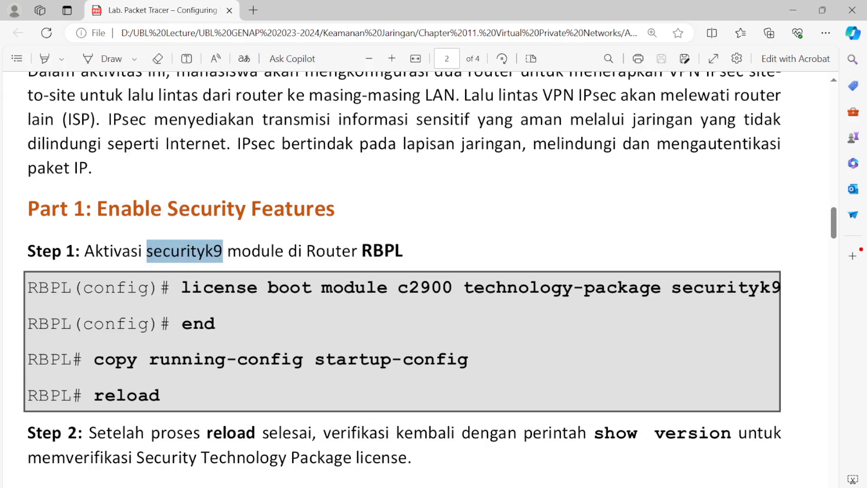
Switch to Cisco Packet Tracer and open the RBPL router's command line in a widened window
left_click(375, 402)
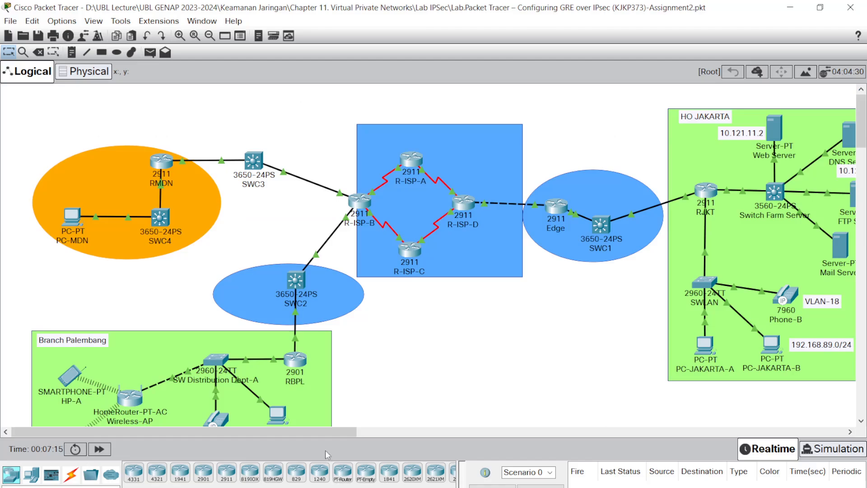
left_click(297, 317)
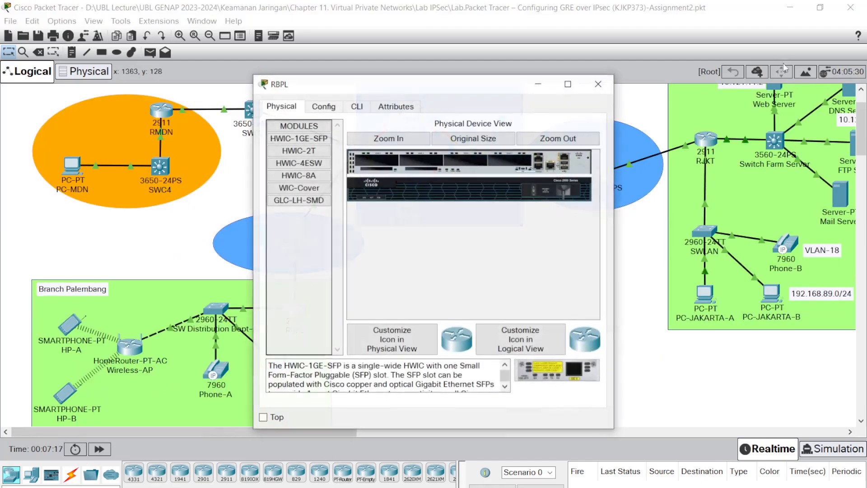
left_click_drag(614, 106, 865, 106)
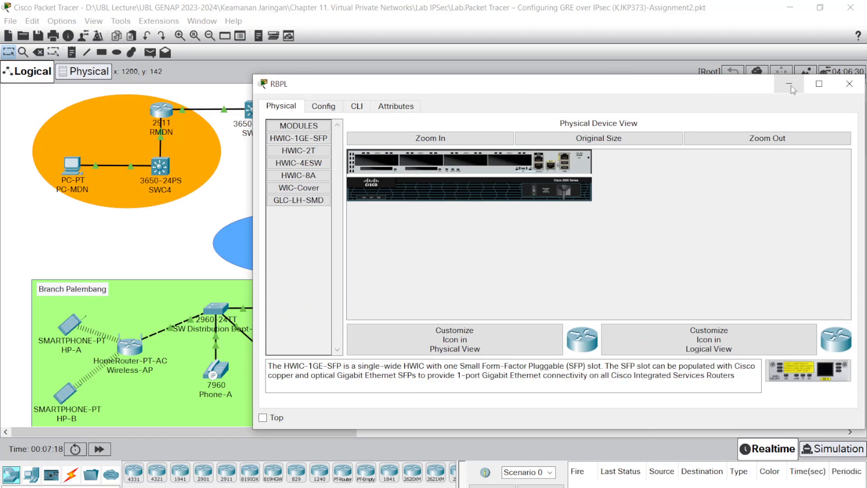
left_click(357, 106)
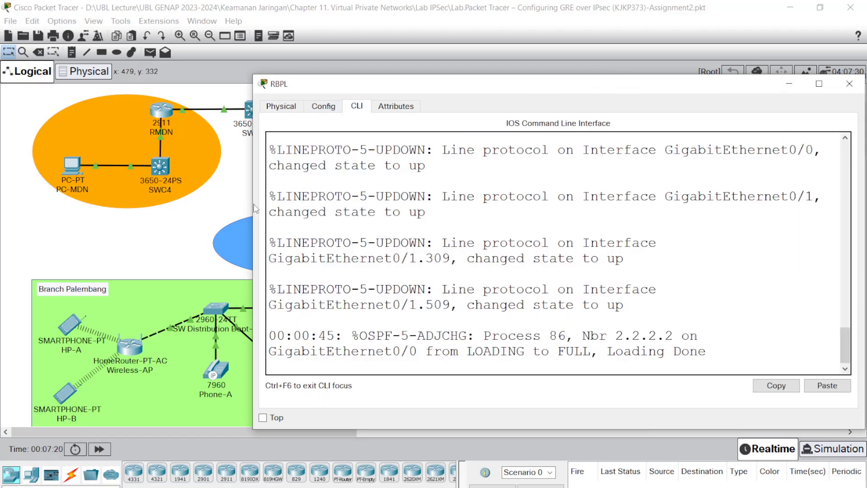
left_click_drag(252, 203, 121, 203)
Enter privileged EXEC mode on the RBPL router
key("Return")
key("Return")
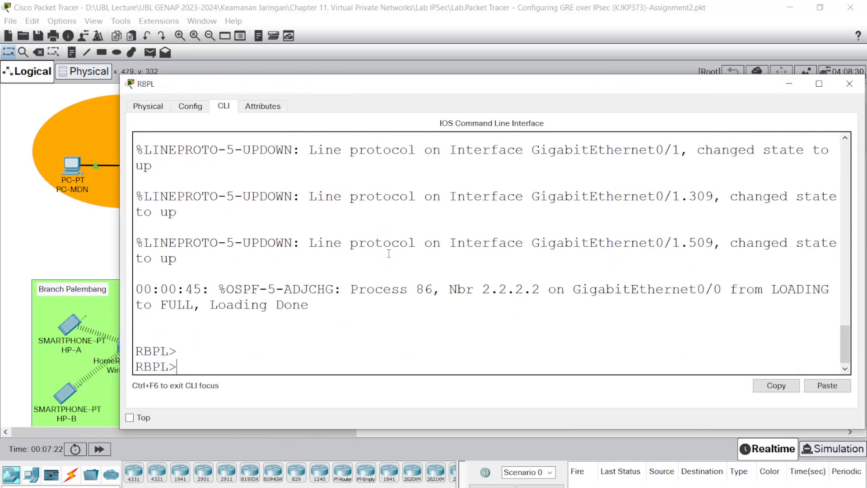
type("ENA")
key("Return")
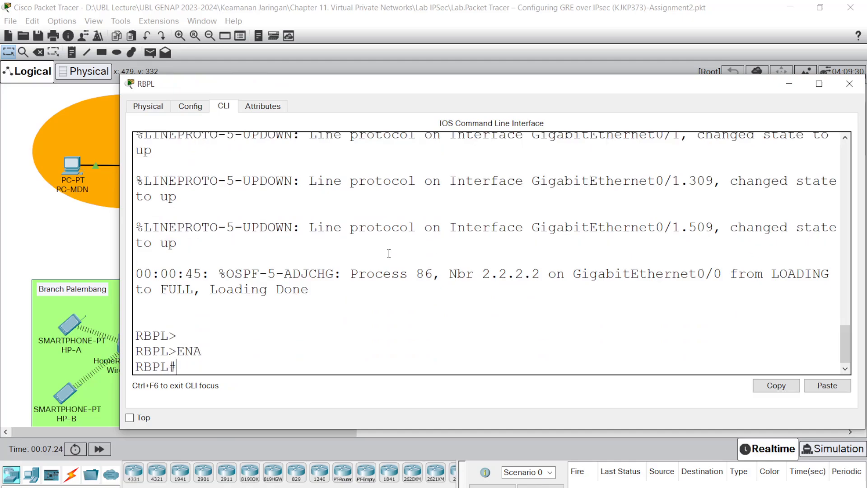
key("Return")
key("Return")
key("Return")
key("Return")
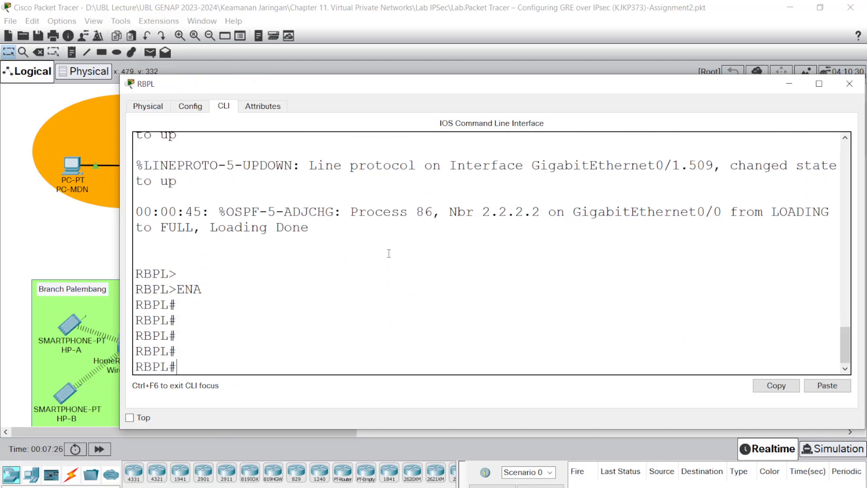
key("Caps_Lock")
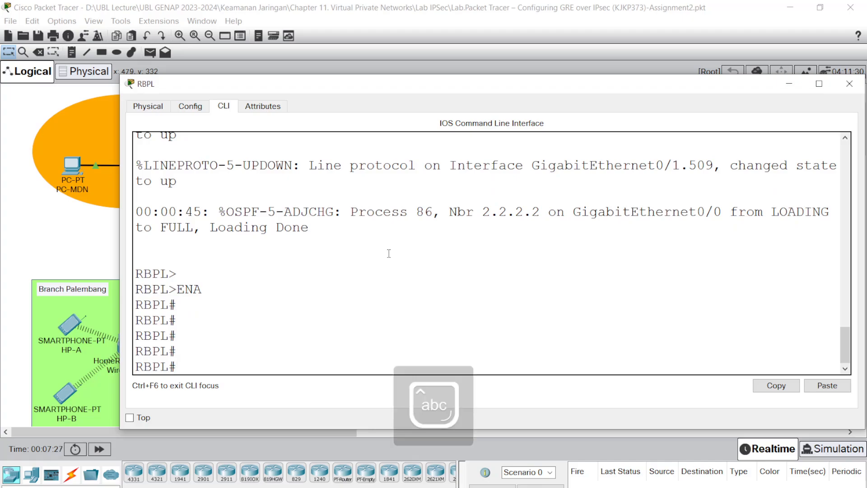
type("conf t")
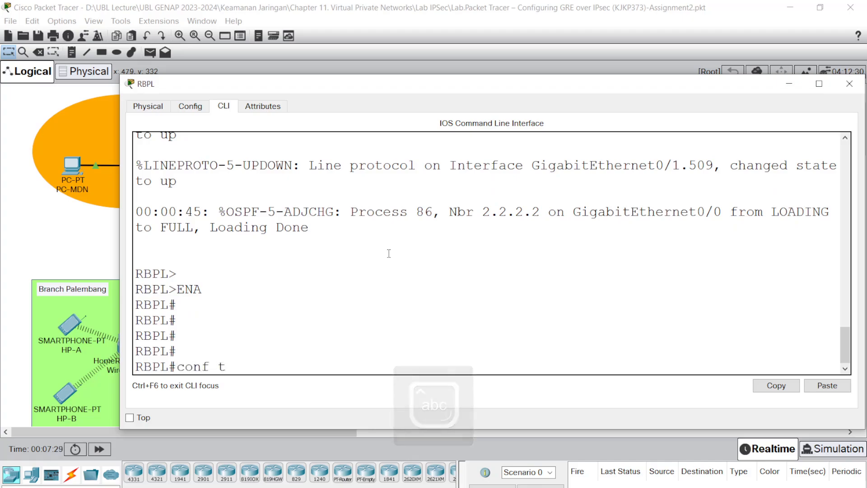
key("BackSpace")
key("BackSpace")
key("BackSpace")
key("BackSpace")
Run the show version command on RBPL and page through the output to the technology-package license table
type("sho")
key("Tab")
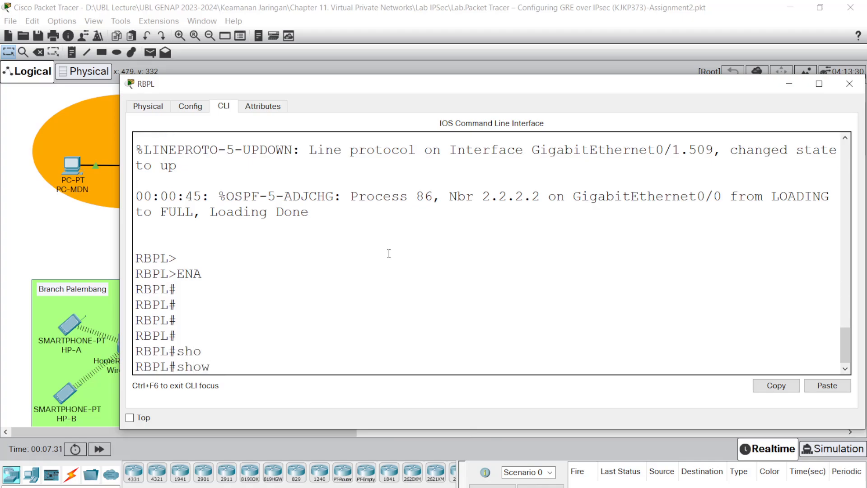
type("ve")
key("Return")
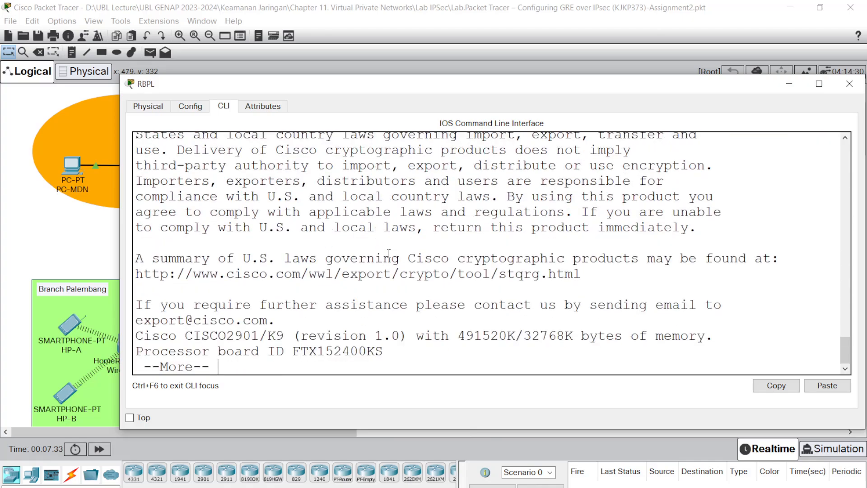
key("Return")
key("Return")
key("Return")
key("Return")
key("Return")
key("Return")
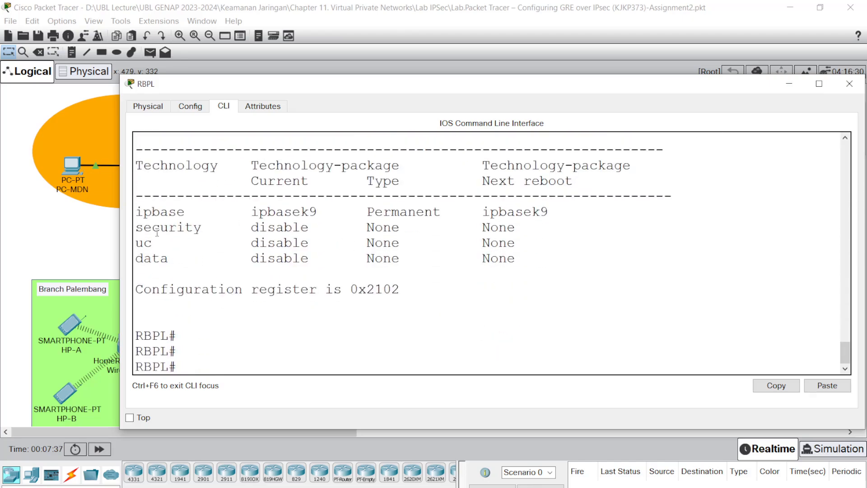
Check the security row of the technology-package table and enter global configuration mode on RBPL
left_click_drag(140, 229, 517, 229)
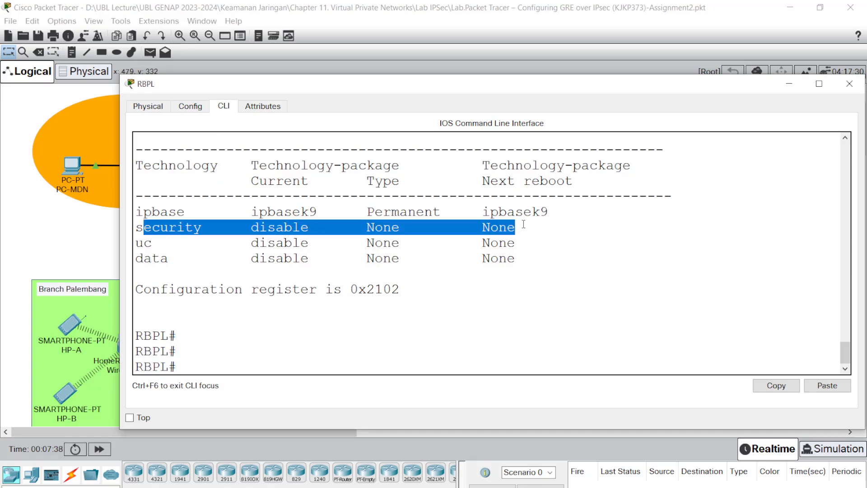
left_click(390, 275)
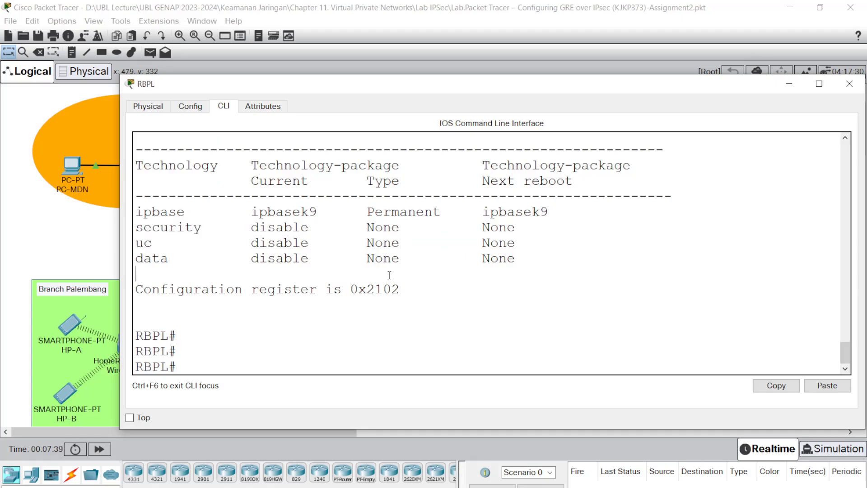
left_click(244, 301)
type("conf t")
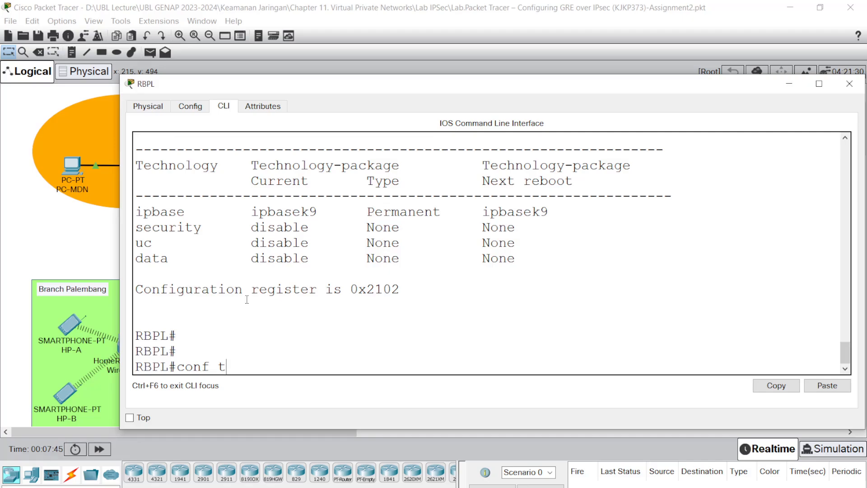
key("Return")
key("Return")
key("Return")
key("Return")
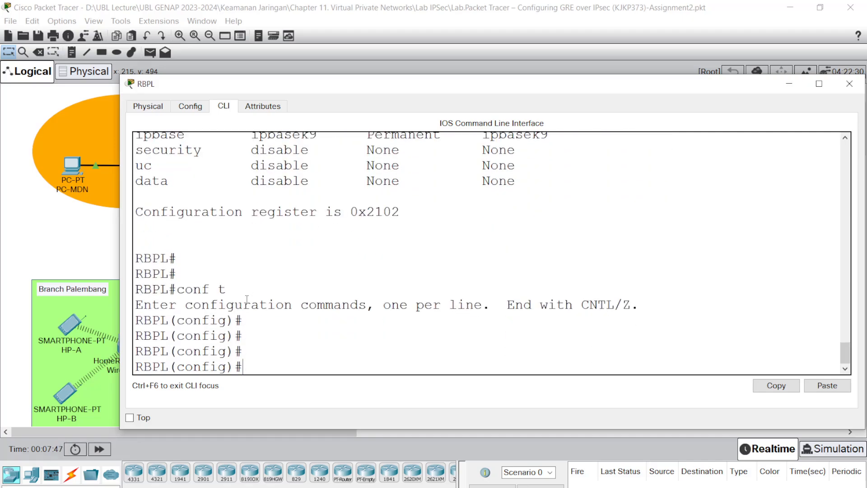
Begin the license boot module command on RBPL, listing the available options after each keyword
type("lice")
key("Tab")
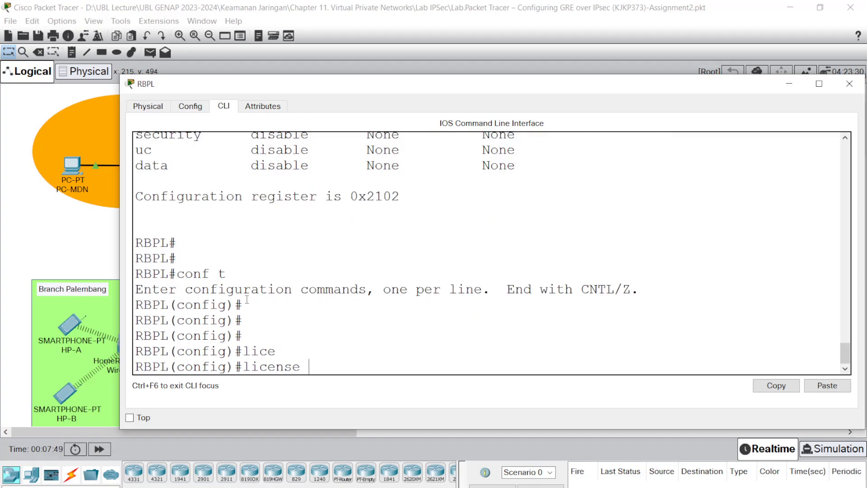
type("?")
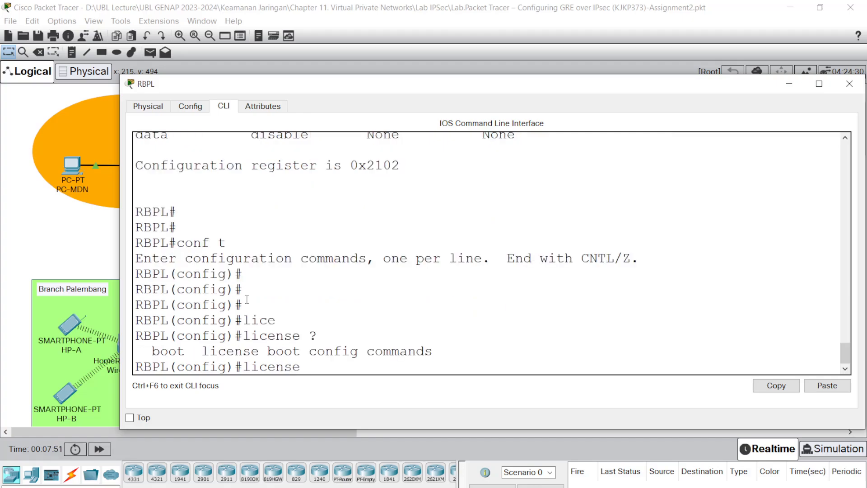
type("bo")
key("Tab")
type("?")
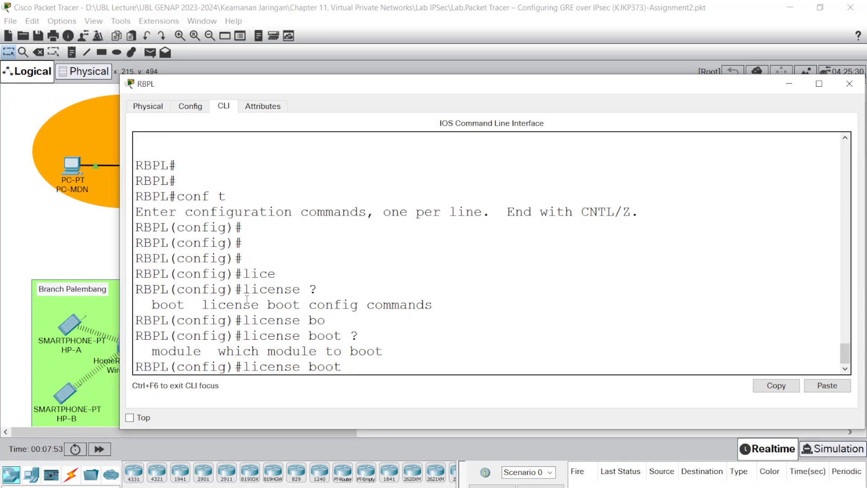
type("mo")
key("Tab")
type("?")
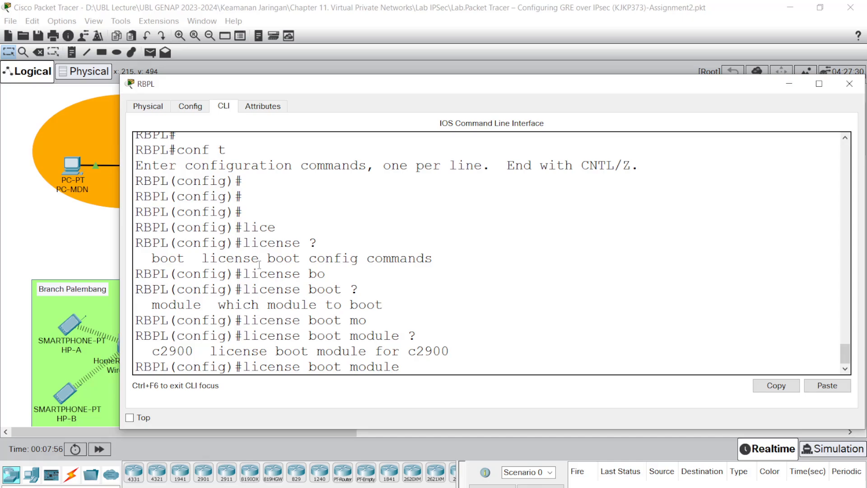
Try 2900 as the module name in RBPL's license boot module command and list the options that follow it
key("alt+F4")
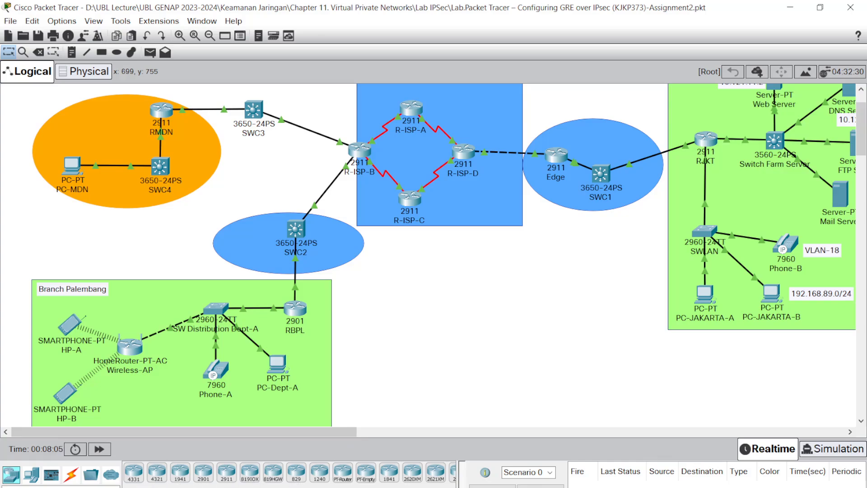
left_click(416, 459)
type("2")
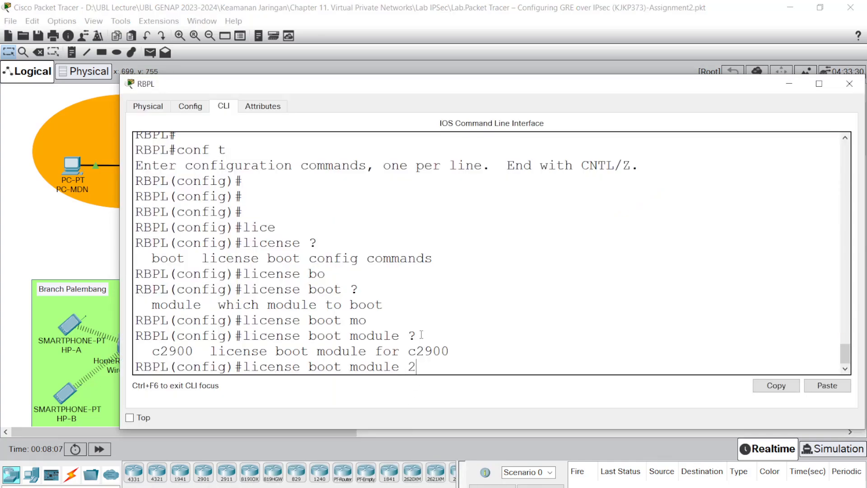
type("90")
type("?")
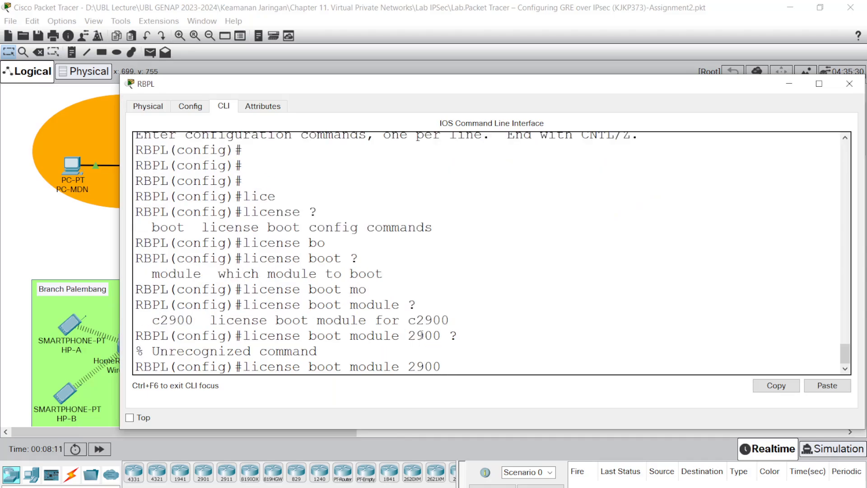
type("?")
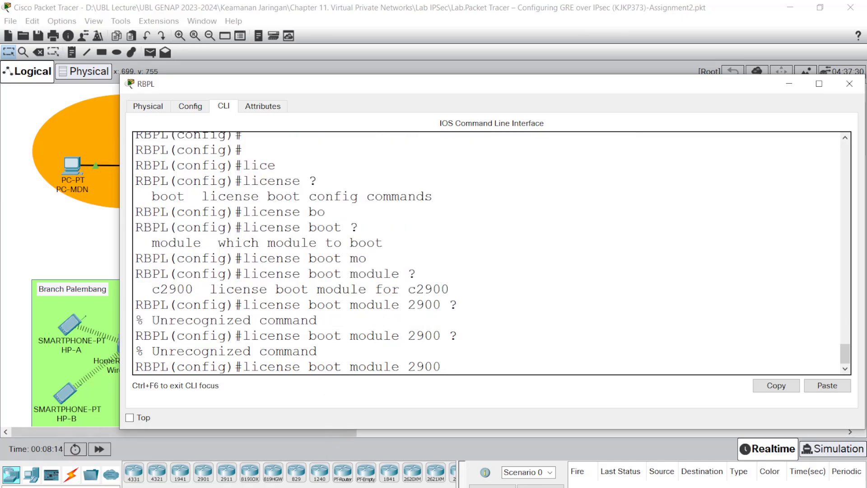
Check the license command in the lab sheet, correct the module name to c2900 on RBPL and list its options
key("alt+Tab")
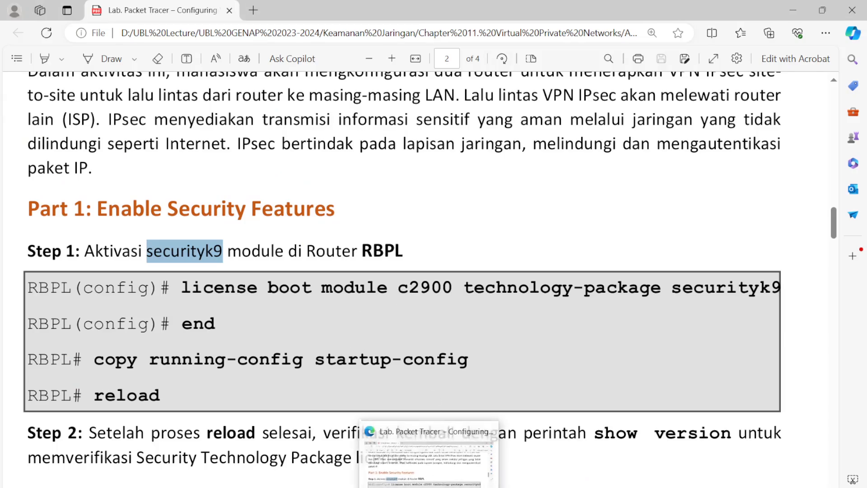
key("alt+Tab")
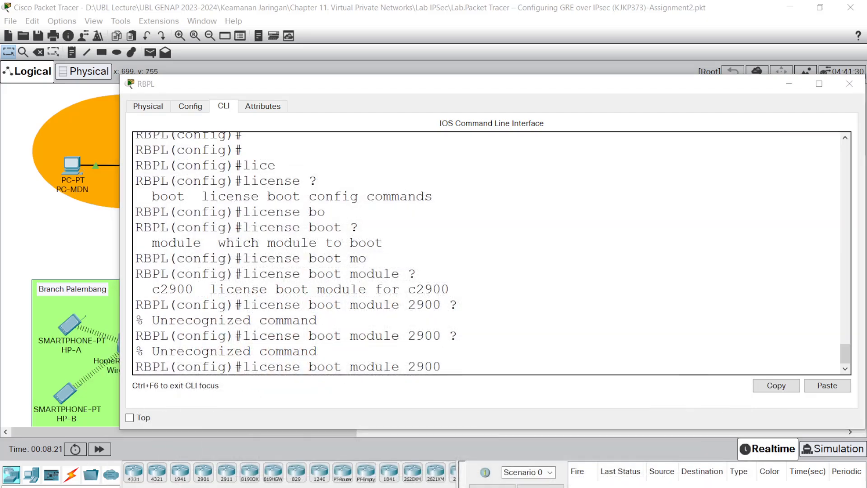
left_click(424, 468)
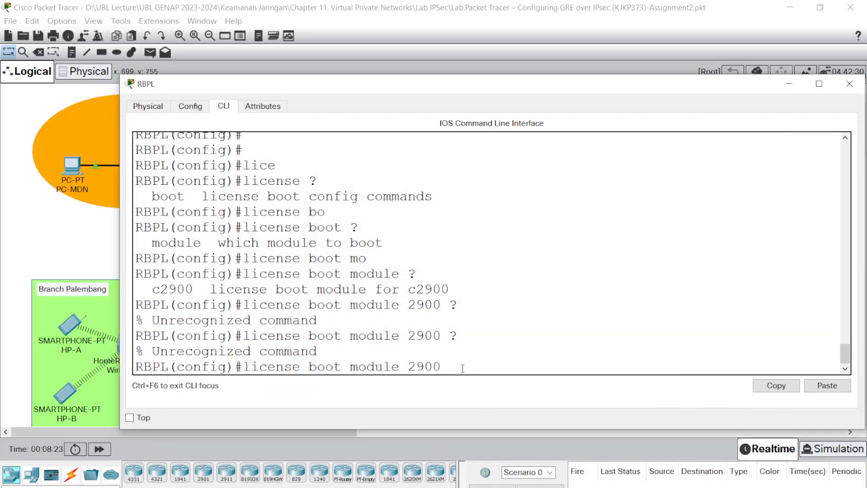
type("c")
type(" ?")
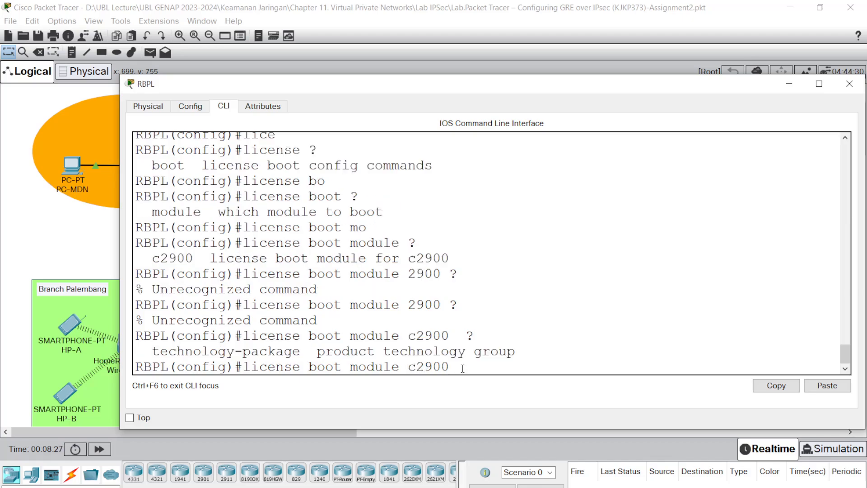
Complete the license command with technology-package securityk9, run it and accept the license agreement
type("tra")
key("BackSpace")
key("BackSpace")
type("ec")
key("Tab")
type("?")
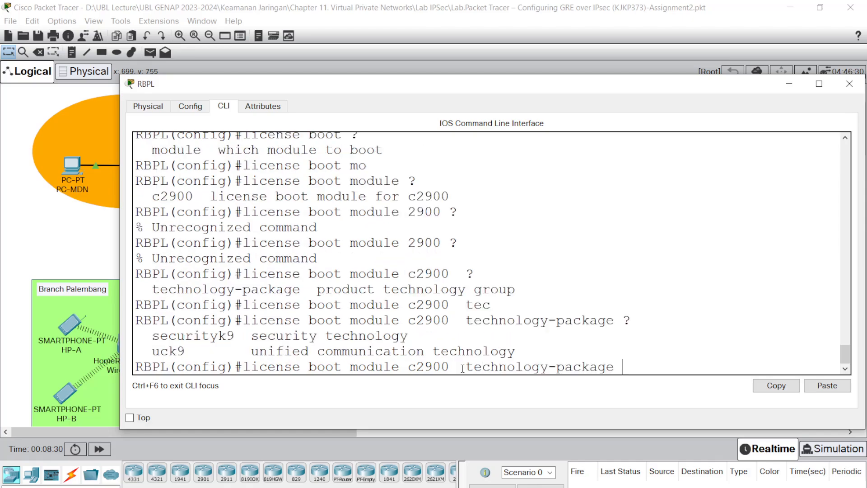
type("se")
key("Tab")
key("Return")
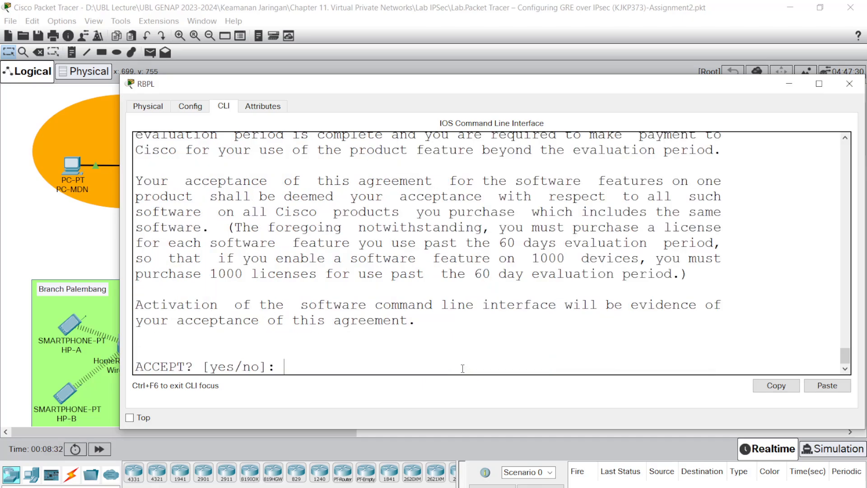
type("yes")
key("Return")
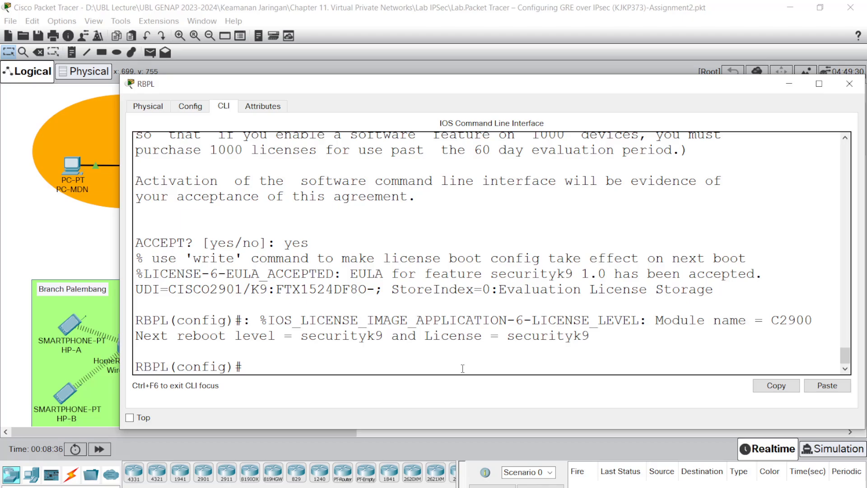
type("cop")
key("Tab")
type("y")
key("Tab")
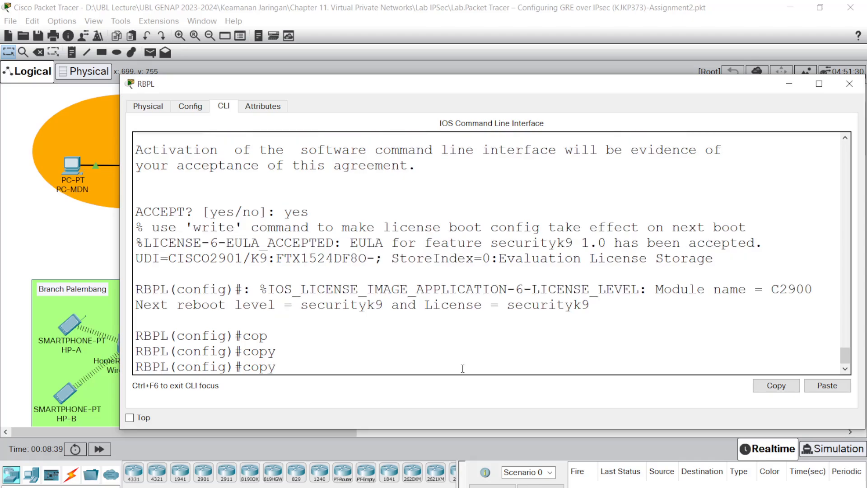
key("BackSpace")
key("BackSpace")
key("BackSpace")
key("BackSpace")
Leave configuration mode on RBPL and copy running-config to startup-config under the default file name
type("end")
key("Return")
type("cop")
key("Tab")
type("r")
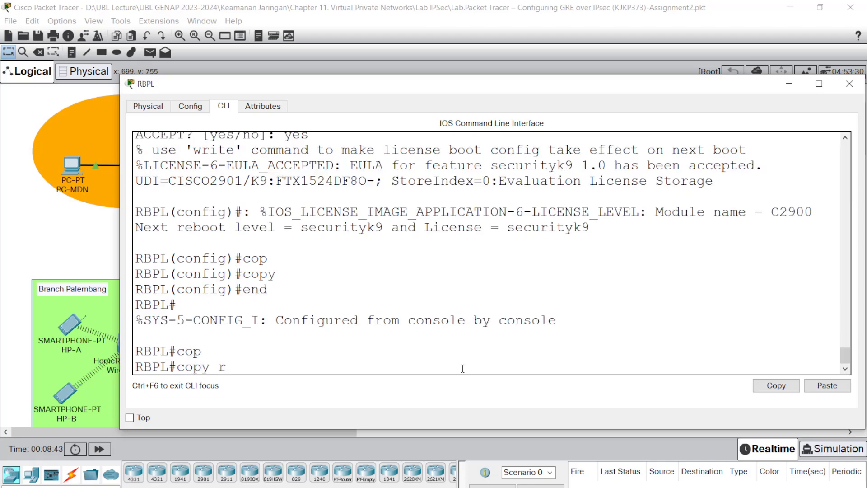
key("Tab")
type("st")
key("Tab")
key("Return")
key("Return")
key("Return")
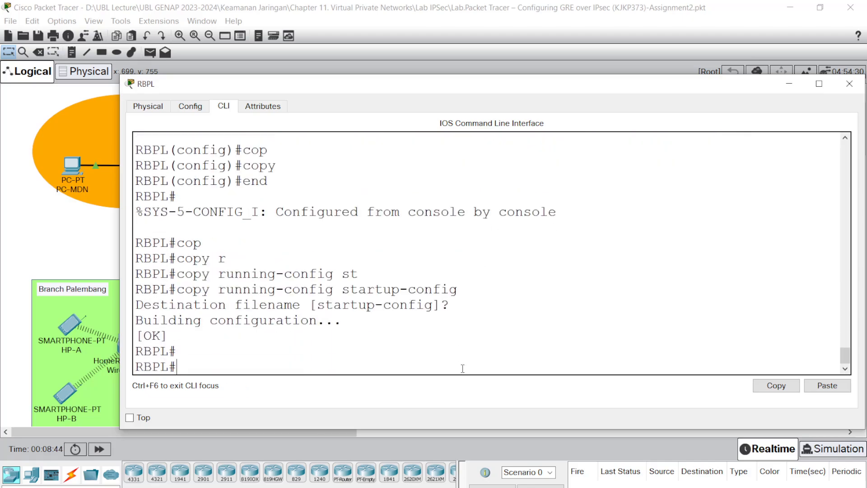
Reload the RBPL router and confirm the restart
type("relo")
key("Tab")
key("Return")
key("Return")
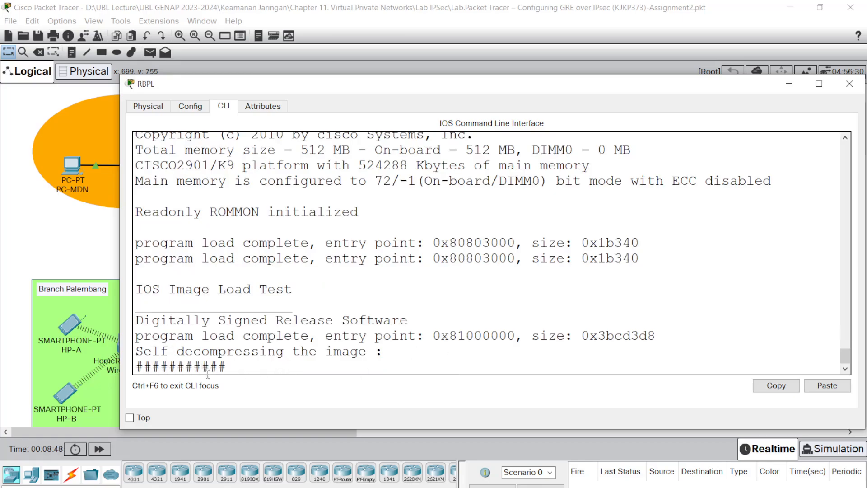
Review the end, copy and reload commands in the lab sheet, then read Step 2 on verifying with show version
key("alt+Tab")
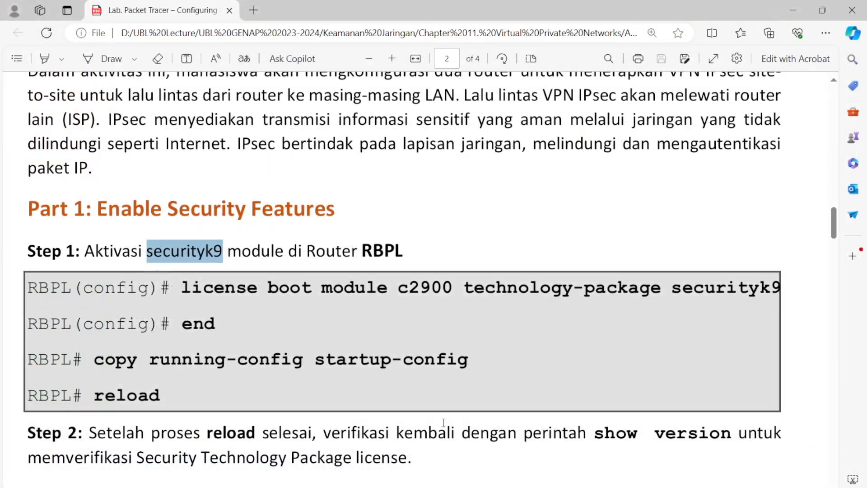
double_click(190, 326)
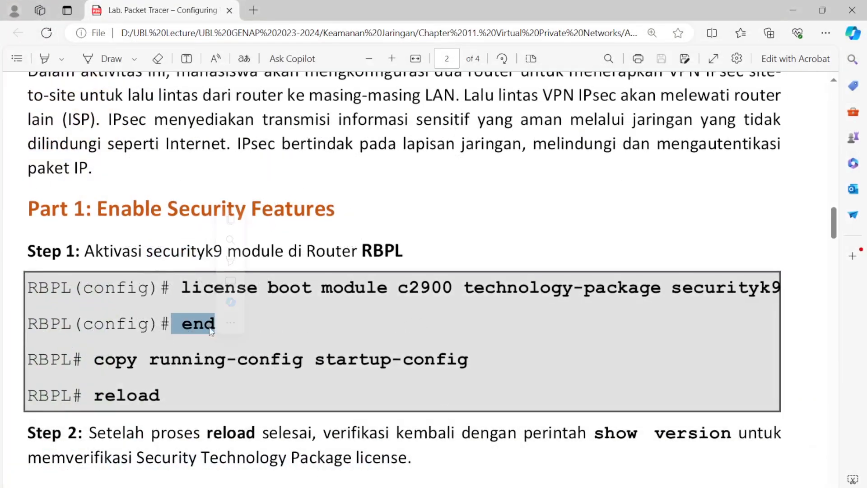
left_click_drag(94, 360, 493, 363)
left_click_drag(103, 396, 138, 396)
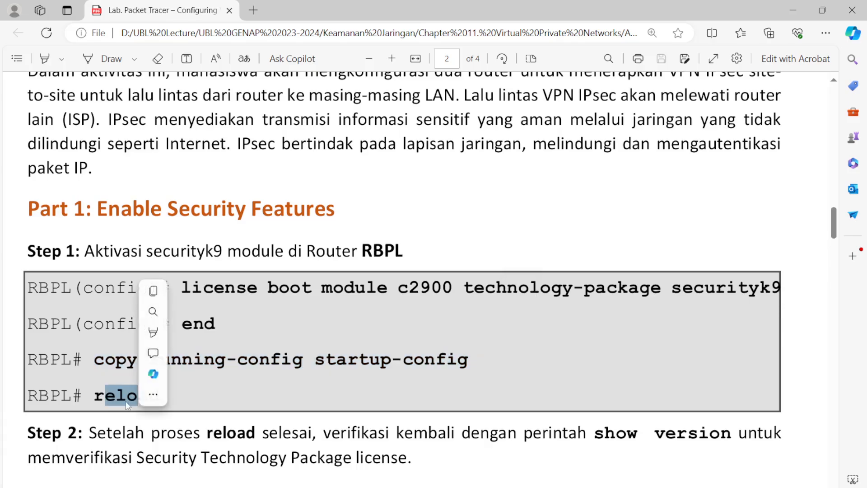
scroll(230, 348, "down", 3)
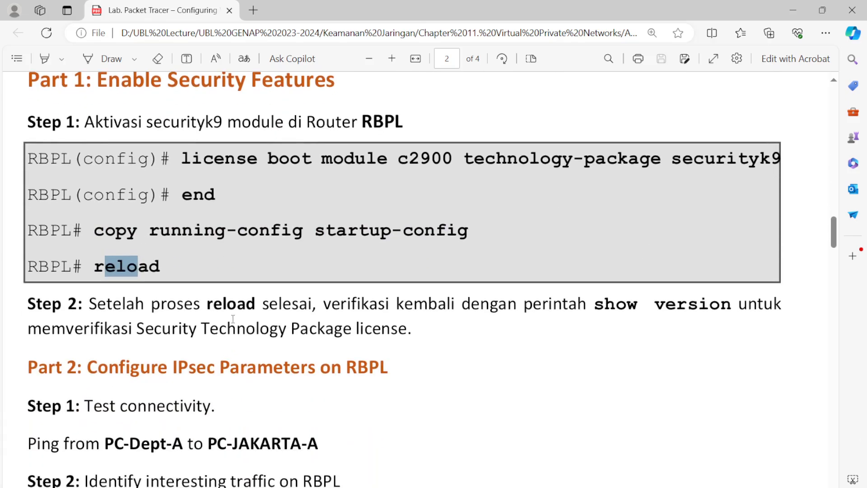
scroll(239, 316, "down", 2)
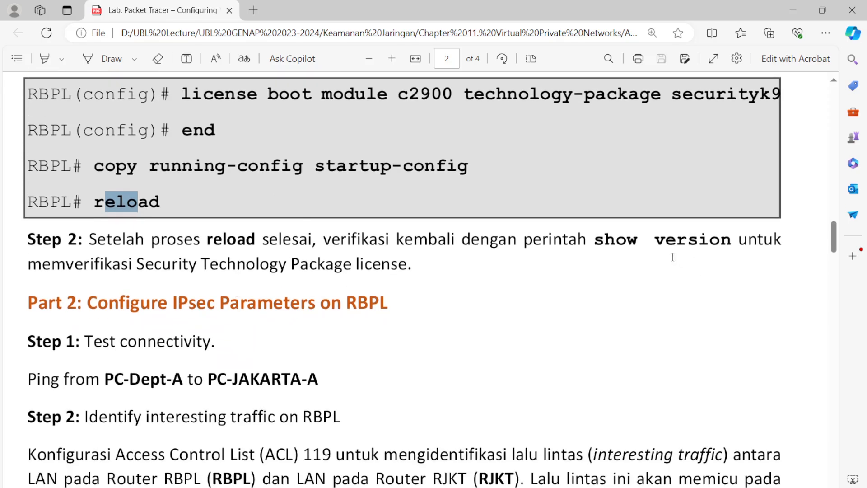
left_click_drag(594, 241, 732, 244)
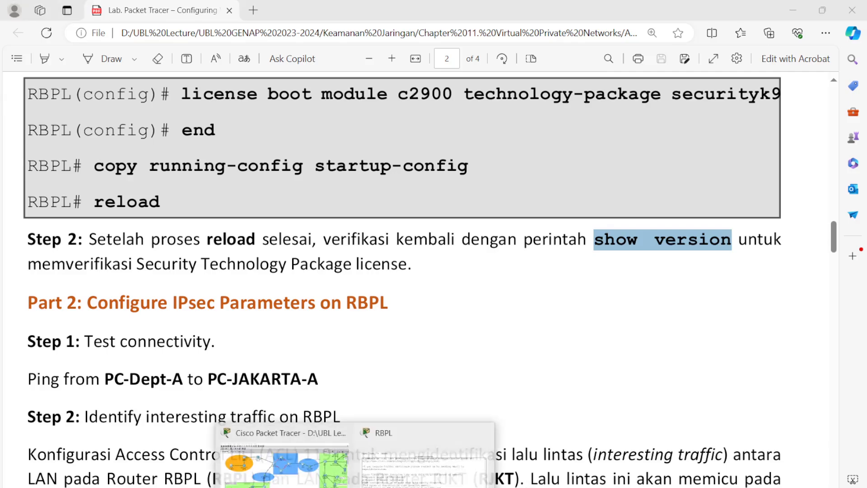
Switch back to the restarted RBPL router's command line and enter privileged EXEC mode
left_click(429, 456)
key("Return")
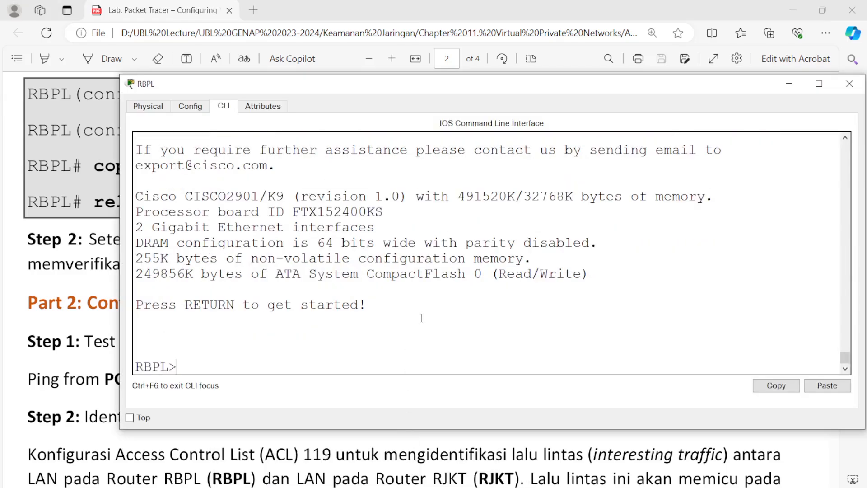
type("ex")
key("BackSpace")
key("BackSpace")
type("ena")
key("Return")
key("Return")
key("Return")
key("Return")
Run show version on RBPL, page through to the end and examine the security row of the license table
type("sho")
key("Tab")
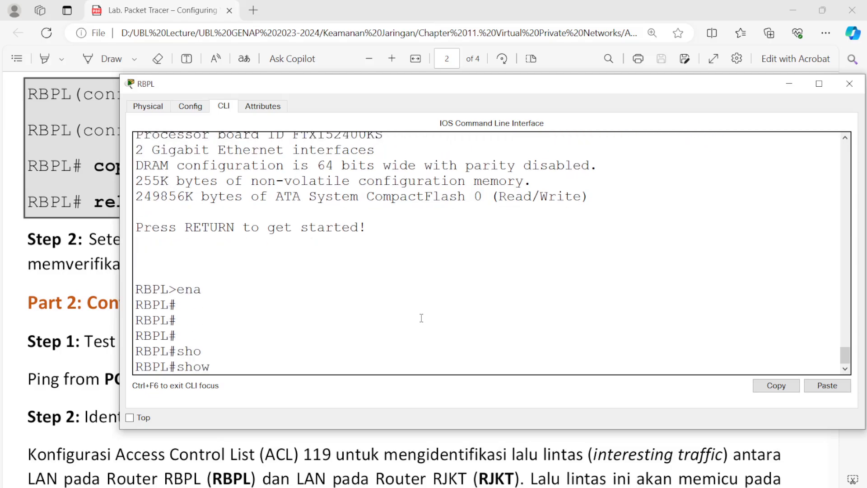
type("ver")
key("Tab")
key("Return")
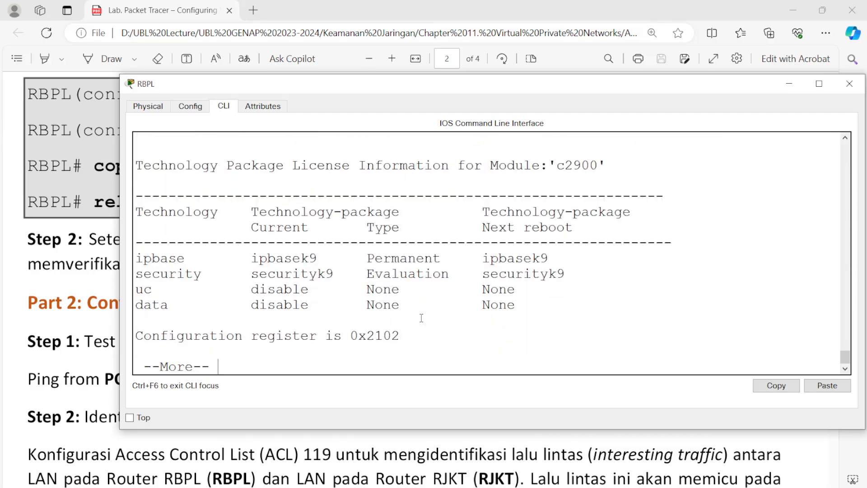
key("Return")
key("Return")
key("Return")
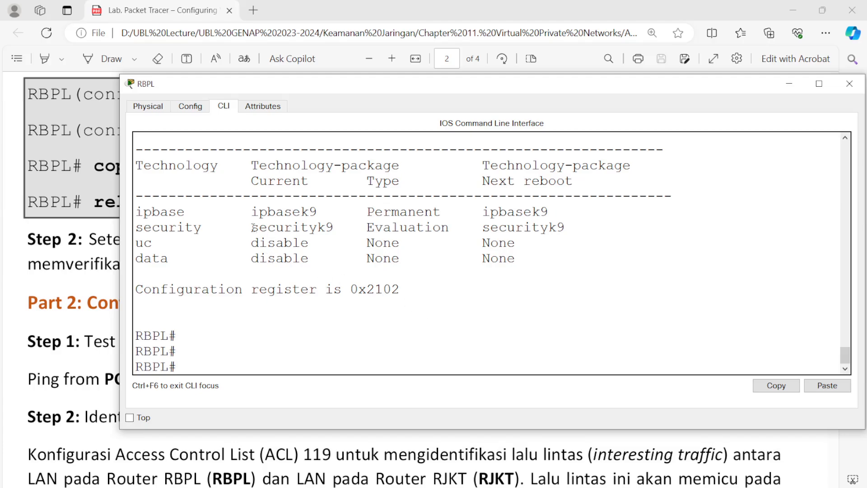
left_click_drag(253, 228, 593, 224)
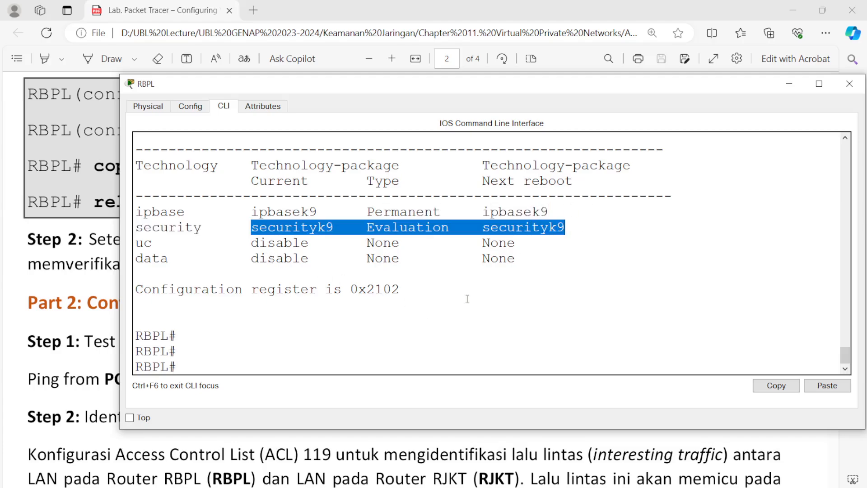
Read Part 2, Step 1 of the lab sheet on testing connectivity from PC-Dept-A to PC-JAKARTA-A
left_click(341, 454)
scroll(344, 377, "down", 3)
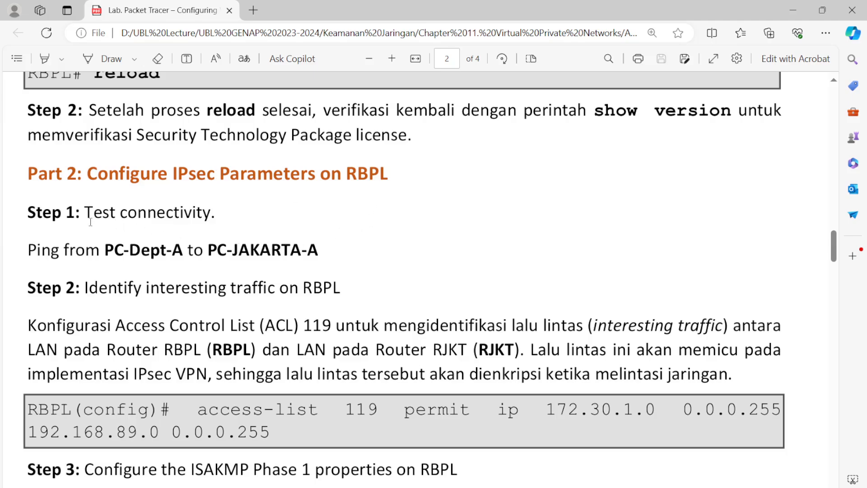
left_click_drag(88, 214, 208, 219)
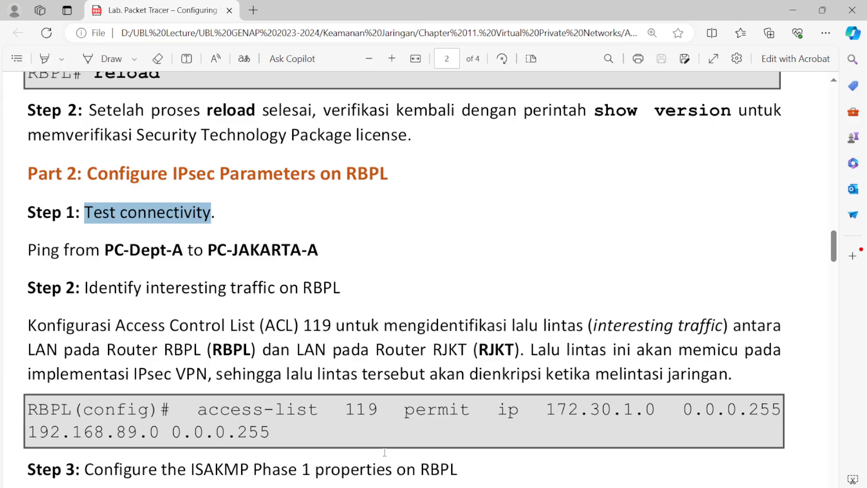
Return to RBPL's command line, bring up fresh prompts and close the router's window
left_click(409, 478)
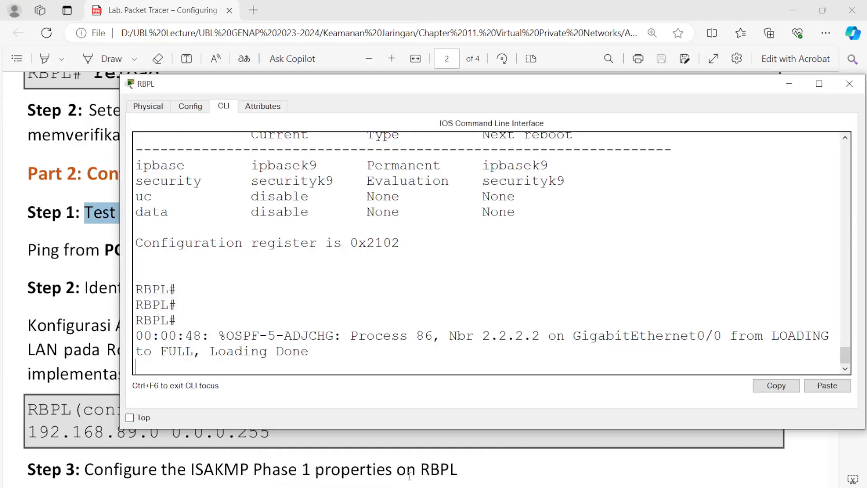
key("Return")
key("Return")
key("Return")
key("Return")
key("Return")
key("Return")
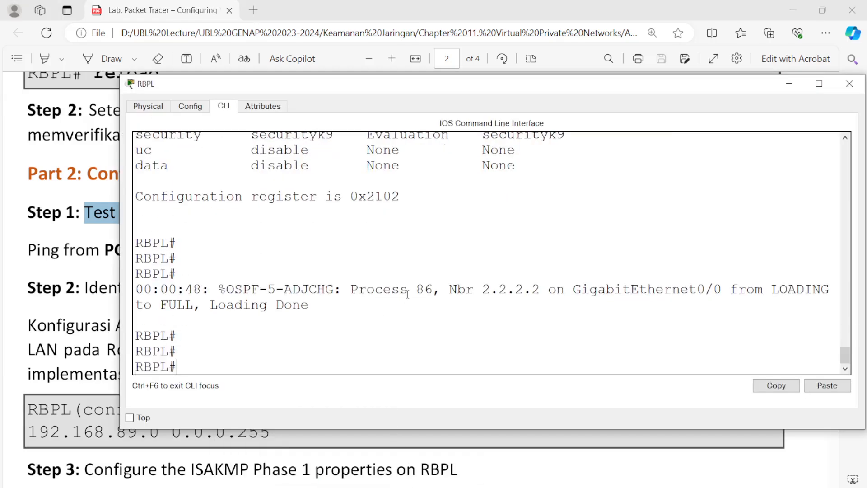
left_click(850, 83)
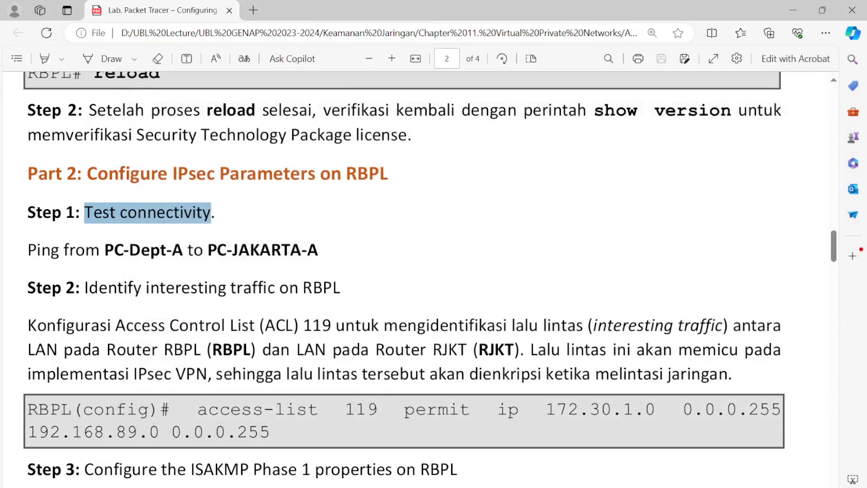
Switch to the Packet Tracer topology and open the Command Prompt of PC-Dept-A in Branch Palembang
key("alt+Tab")
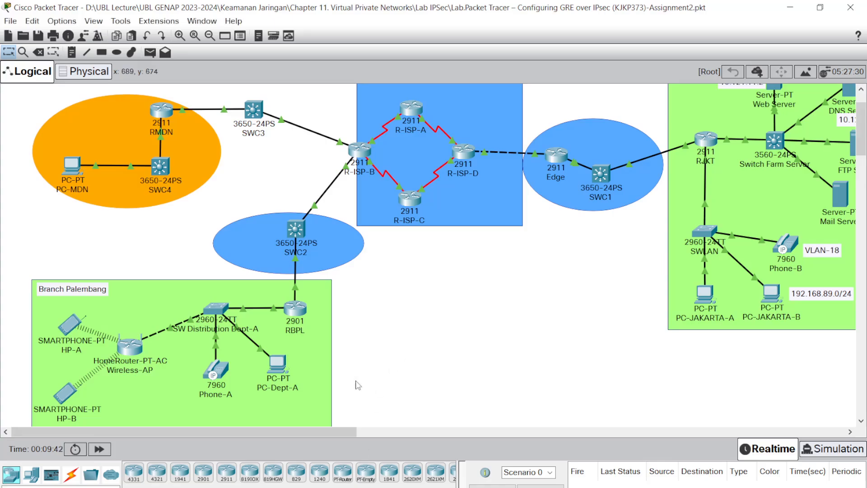
scroll(287, 348, "down", 3)
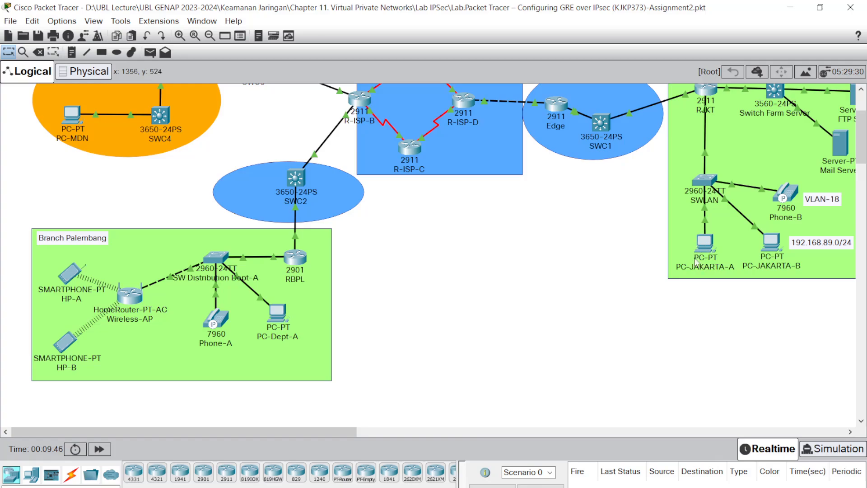
left_click(279, 321)
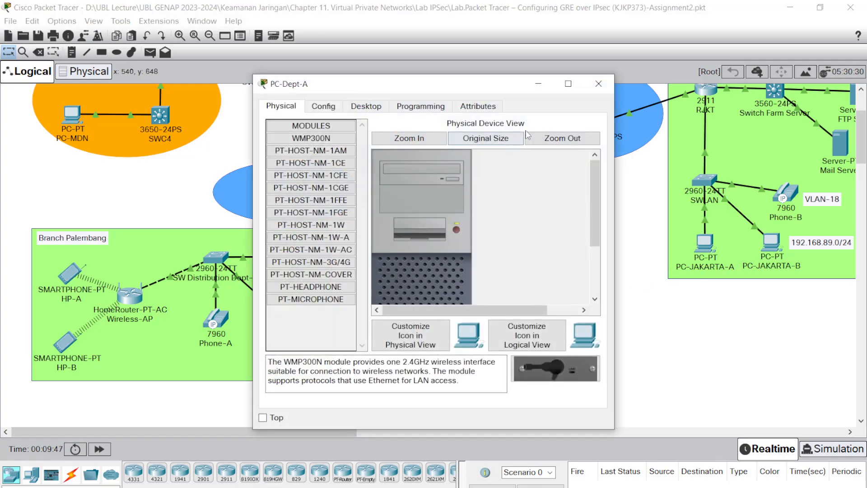
left_click_drag(615, 135, 865, 135)
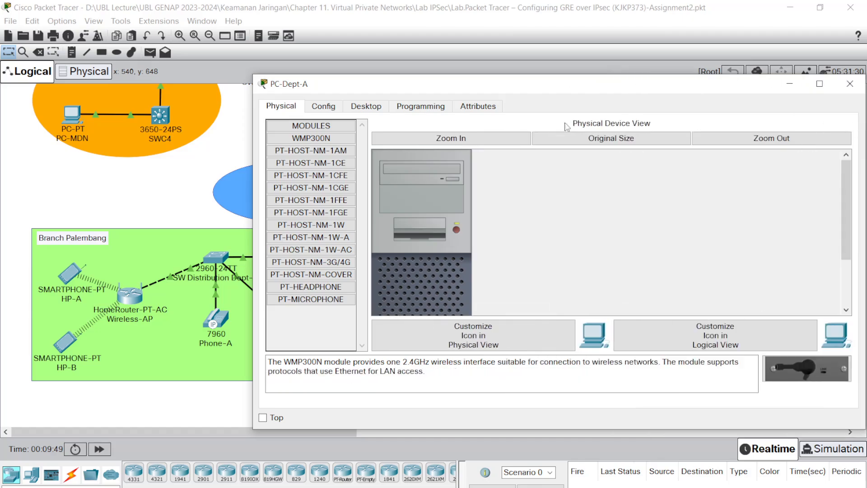
left_click(367, 106)
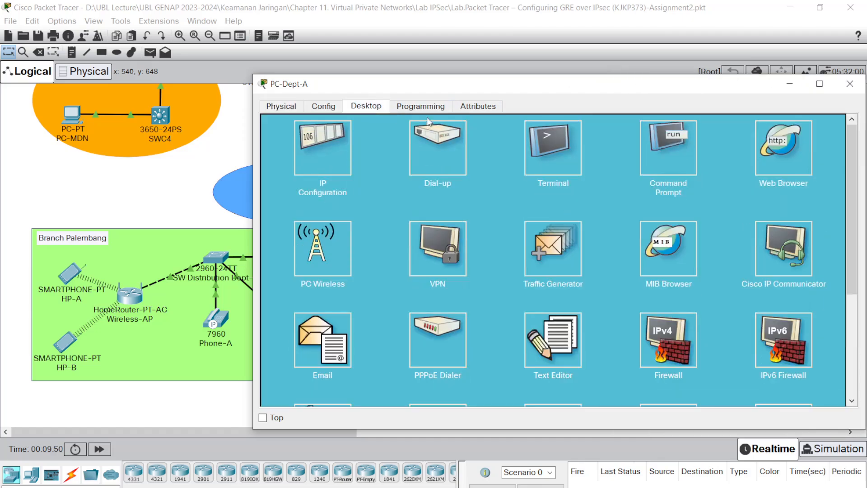
left_click(659, 154)
Ping 192.168.89.10 from PC-Dept-A, then close its Command Prompt and device window
type("ping")
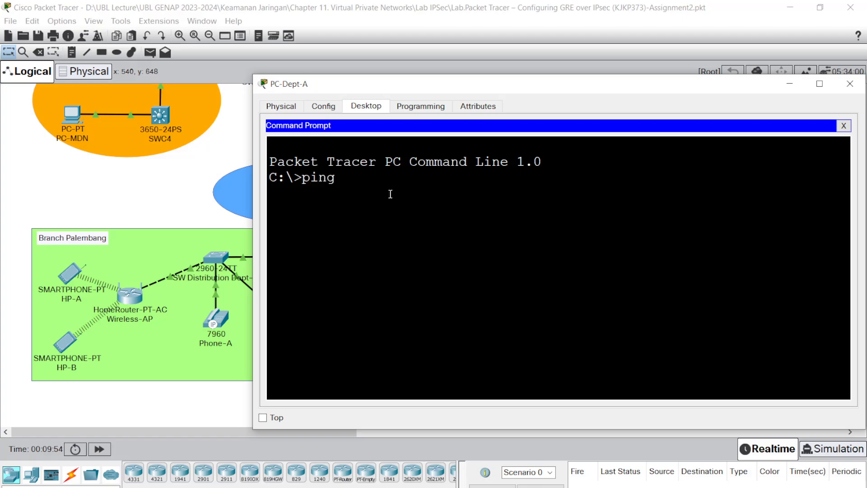
left_click(189, 209)
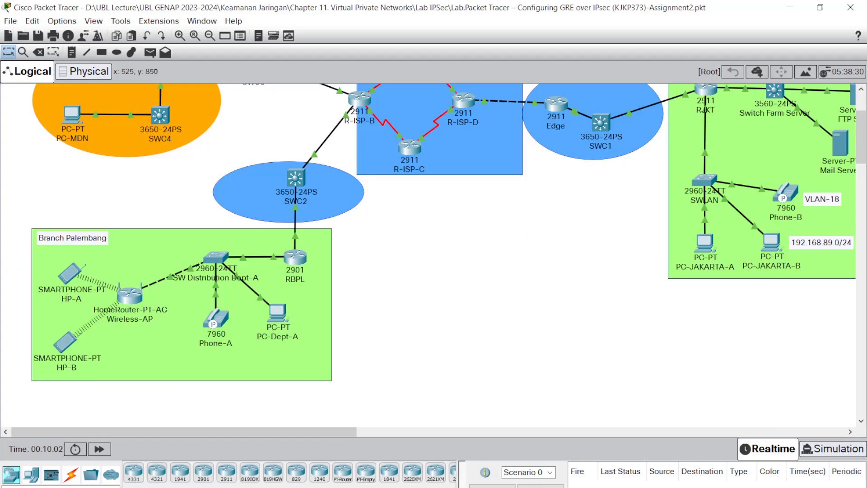
left_click(427, 460)
type("192.1")
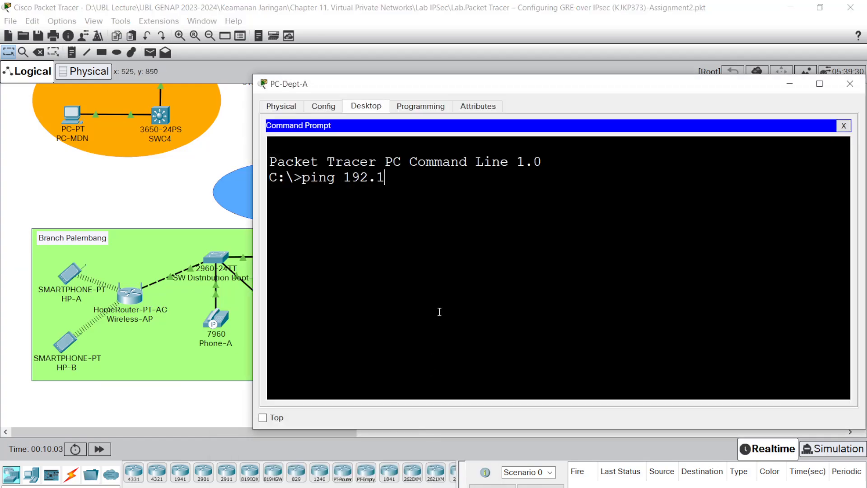
type("68.89.10")
key("Return")
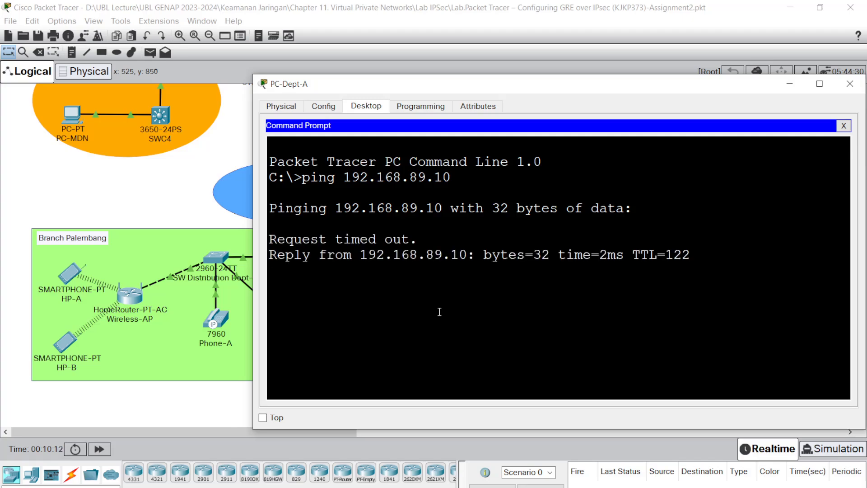
left_click(843, 126)
left_click(850, 84)
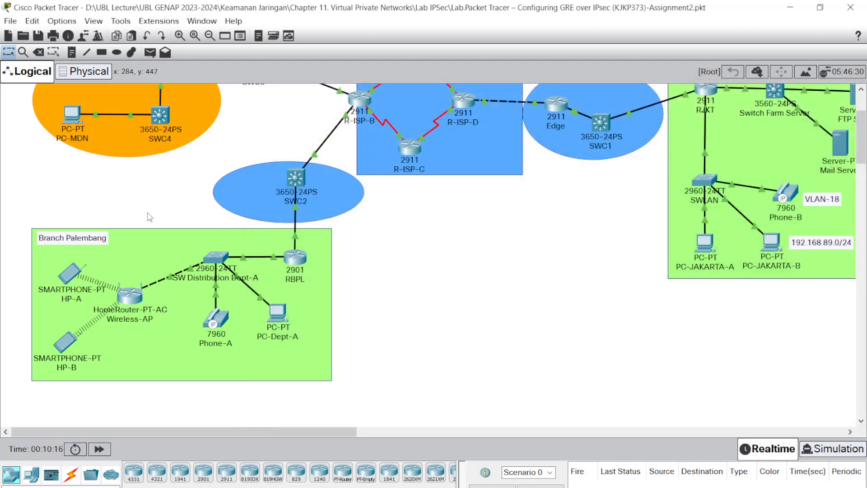
Send a simple PDU from PC-Dept-A to PC-JAKARTA-A, check its status and delete the test scenario
left_click(150, 51)
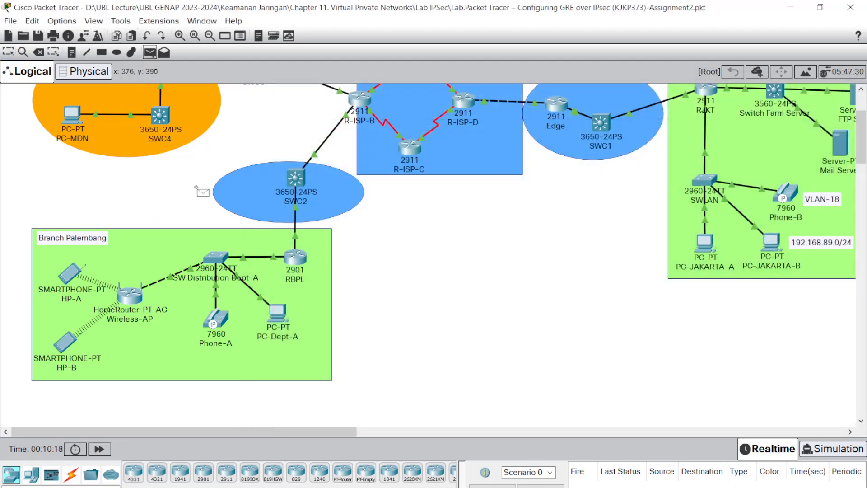
left_click(279, 314)
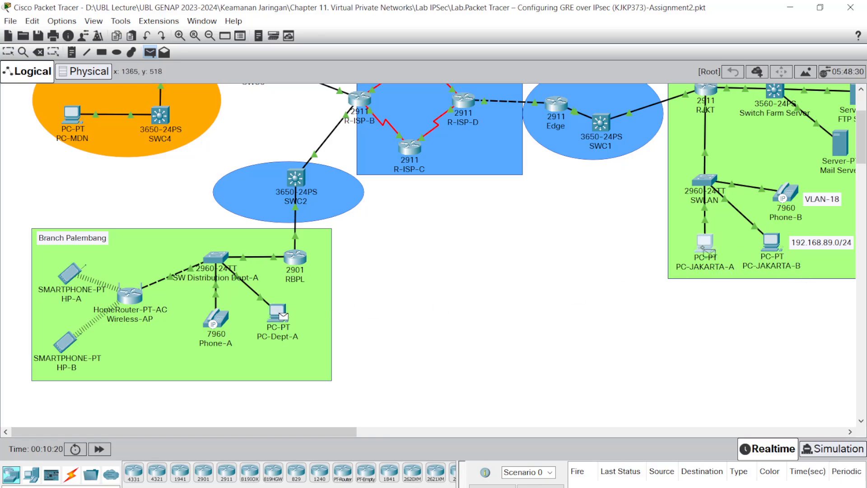
left_click(704, 243)
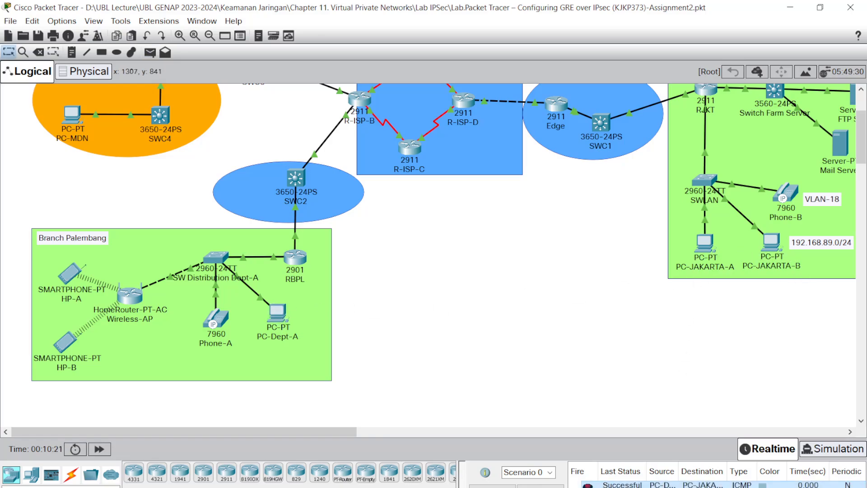
left_click(540, 486)
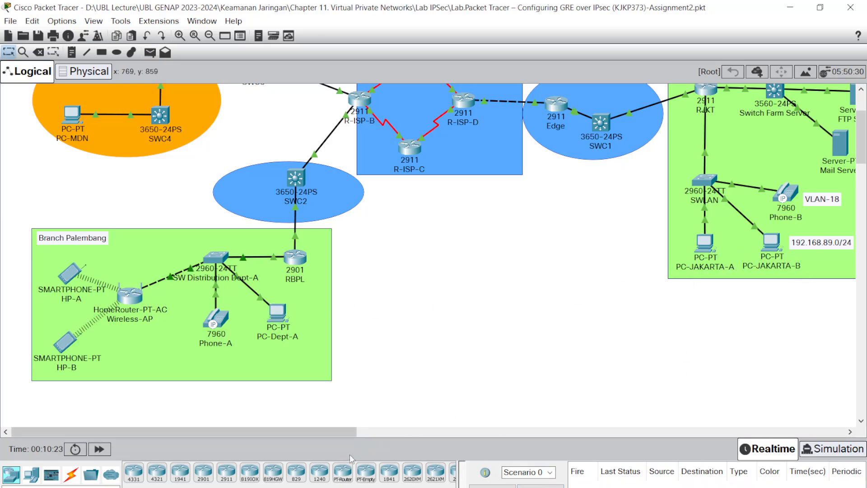
Read Step 2 of the lab sheet on interesting traffic and copy its full access-list 119 command
key("alt+Tab")
scroll(359, 344, "down", 3)
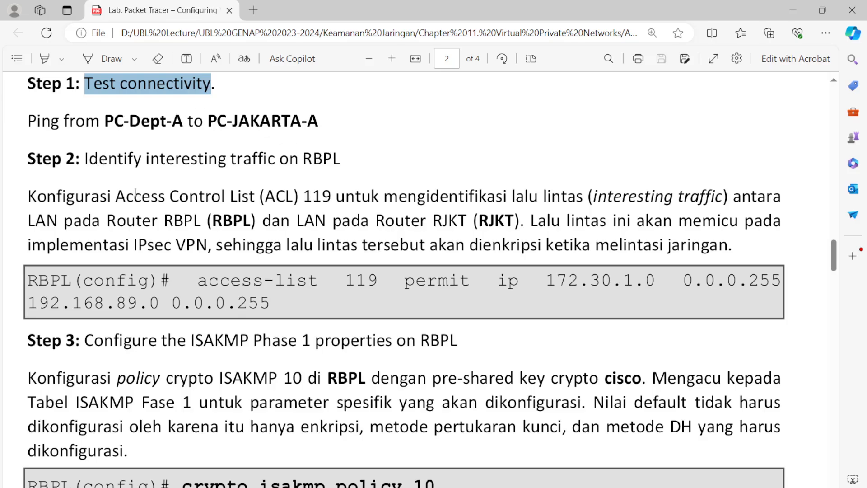
left_click_drag(116, 196, 332, 196)
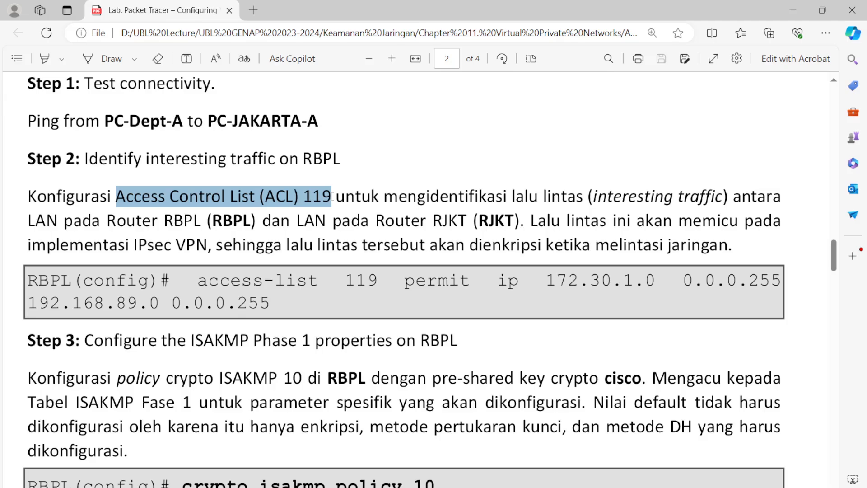
double_click(317, 196)
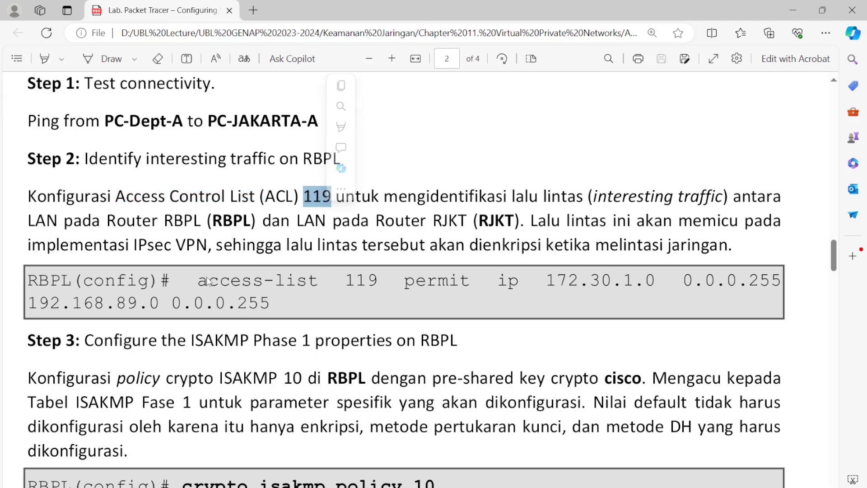
left_click_drag(199, 280, 264, 304)
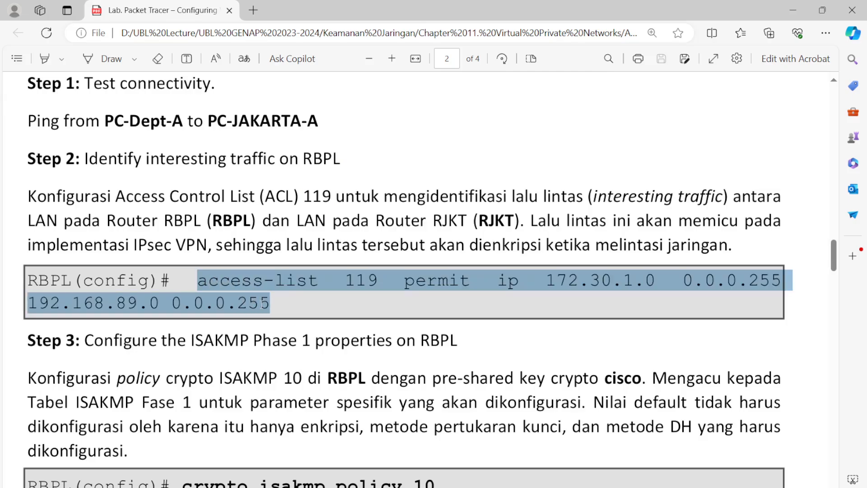
right_click(244, 303)
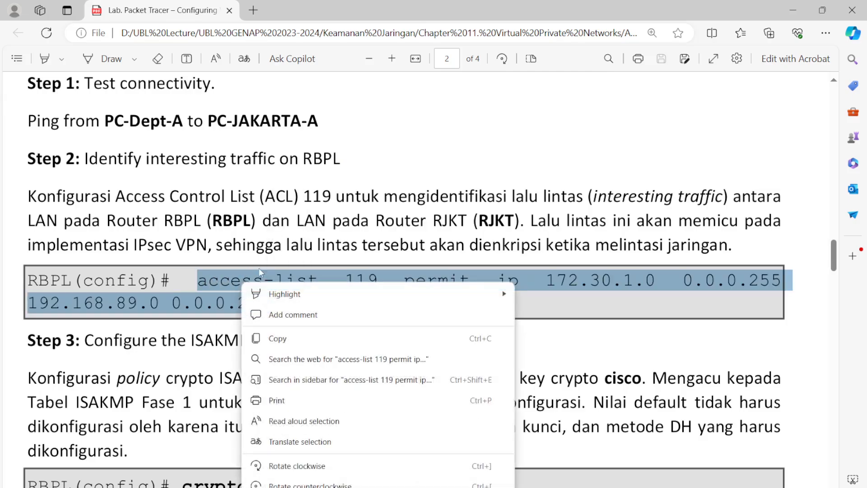
left_click(274, 332)
Open RBPL's command line in Packet Tracer, widen its window and enter global configuration mode
key("alt+Tab")
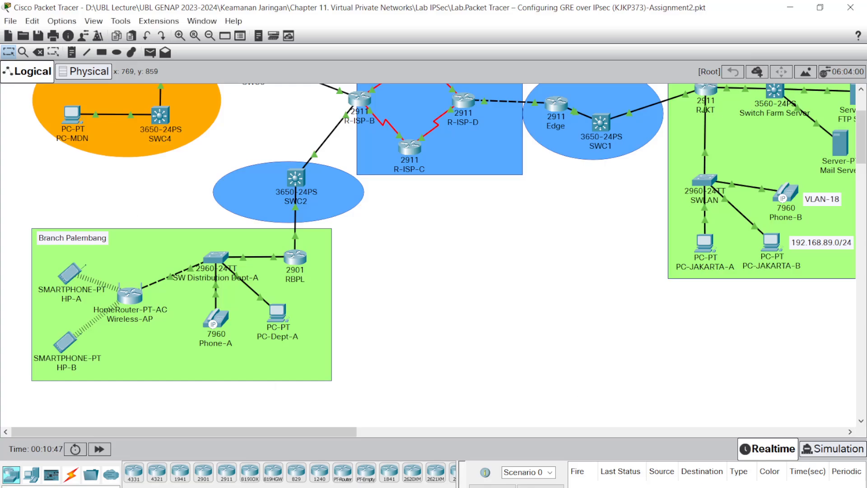
left_click(295, 258)
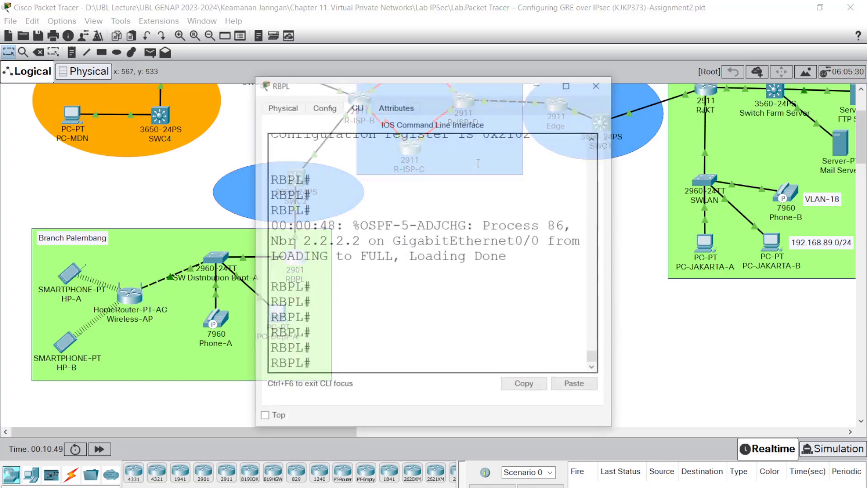
left_click_drag(614, 181, 866, 180)
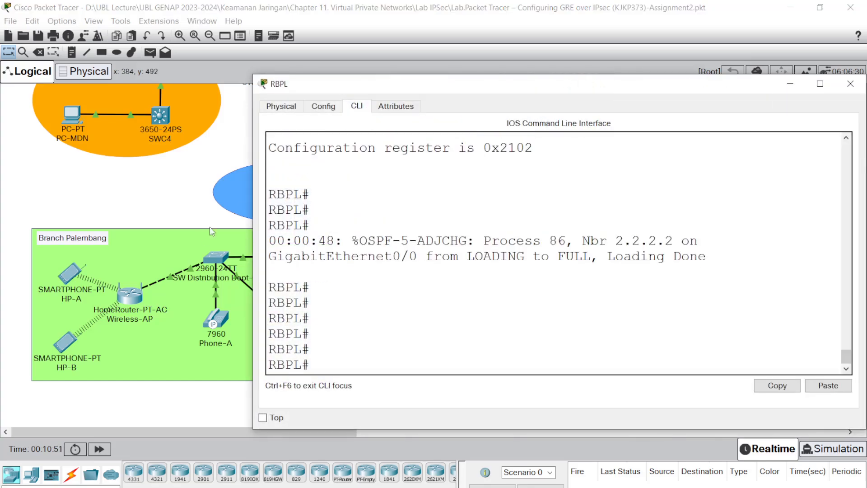
left_click_drag(249, 195, 42, 195)
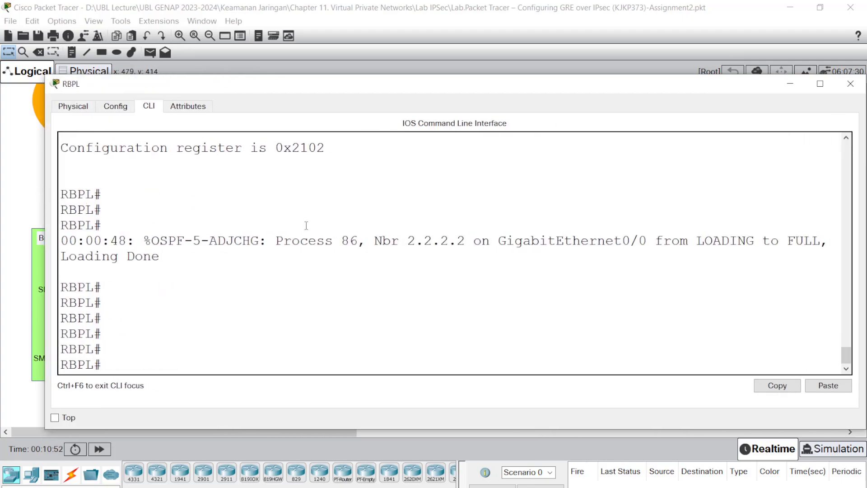
type("conf t")
key("Return")
key("Return")
key("Return")
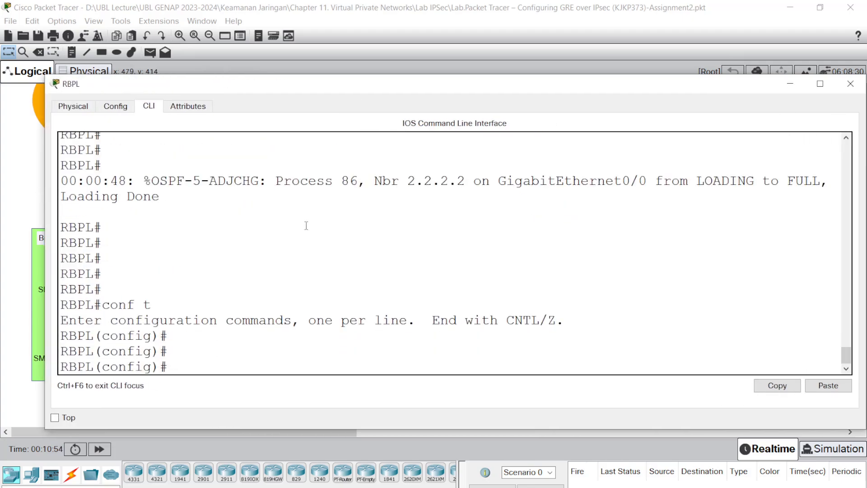
Try to paste and run the copied two-line access-list 119 command on RBPL
right_click(308, 226)
left_click(339, 245)
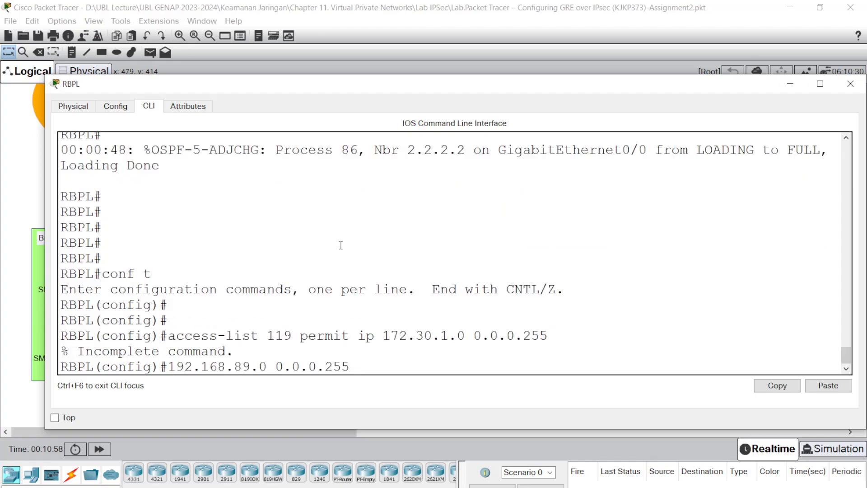
key("Return")
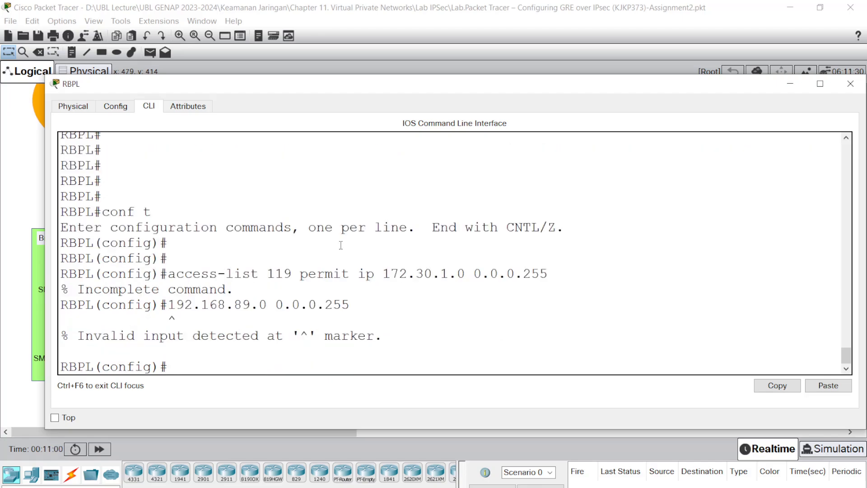
Write an access-list 119 command on RBPL permitting IP from 172.30.1.0 0.0.0.255 to 192.168.89.0 0.0.0.255
type("acc")
key("Tab")
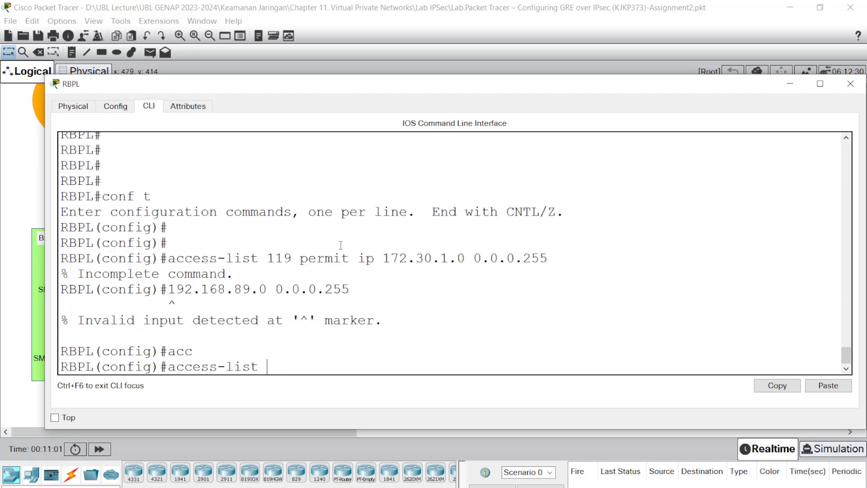
type("119 per")
key("Tab")
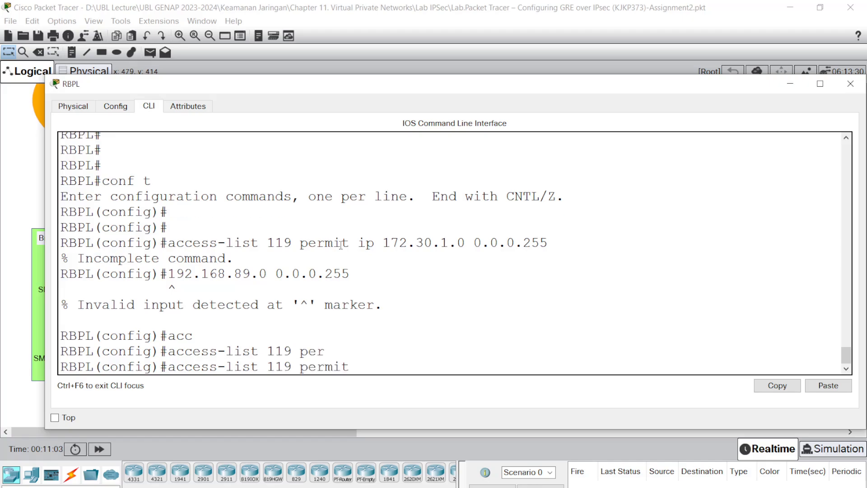
type("ip")
type("172.30.1.0 0.0.0.255")
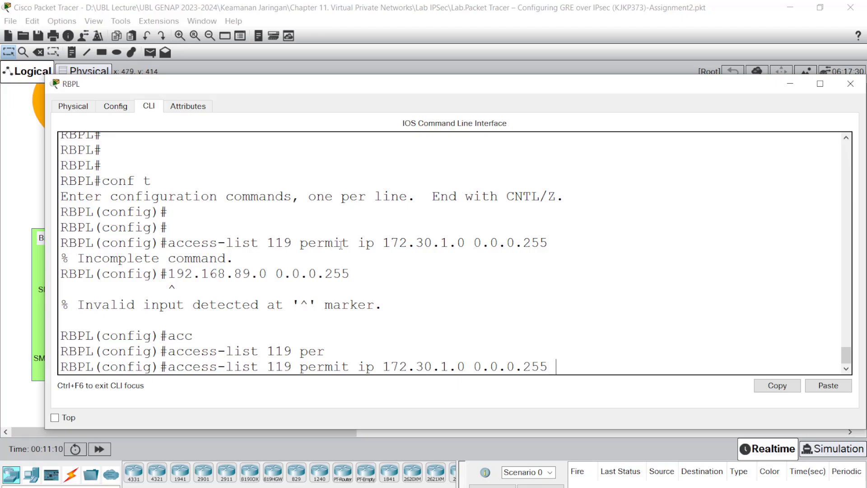
type(" 192.168")
type(".89.0 ")
type("0.0.0.2")
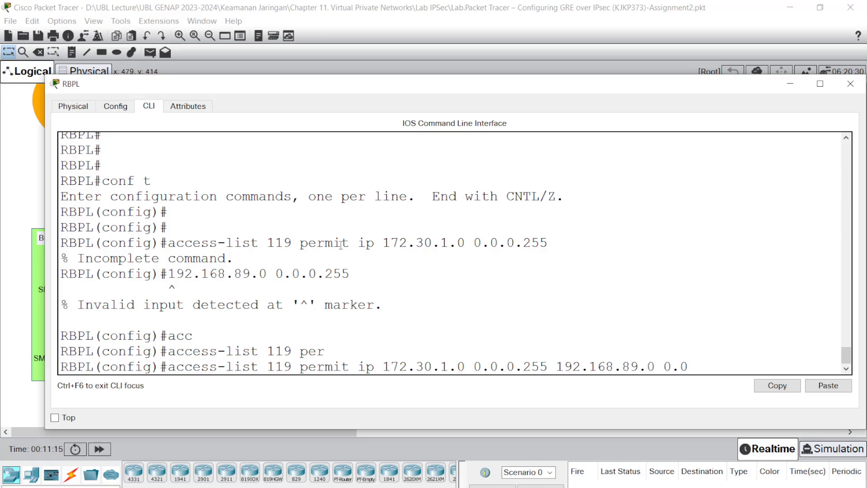
type("55")
Review the source and destination networks in the written access-list 119 command and execute it on RBPL
left_click_drag(383, 367, 465, 366)
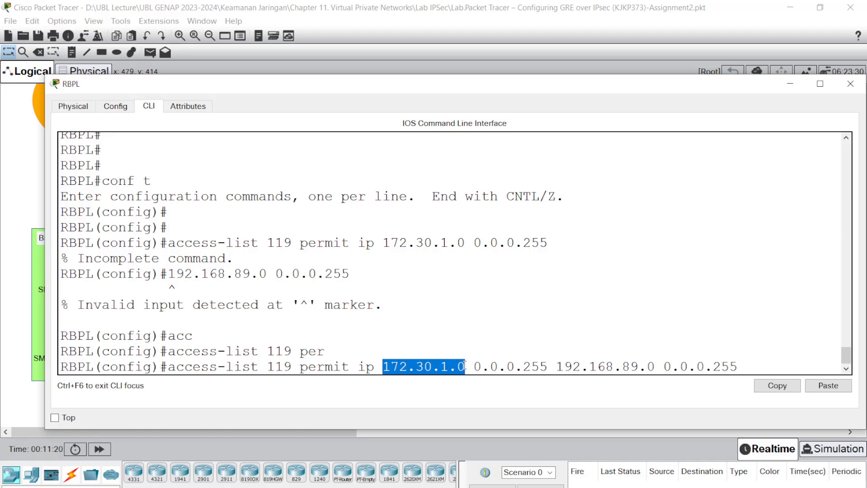
left_click_drag(556, 367, 656, 364)
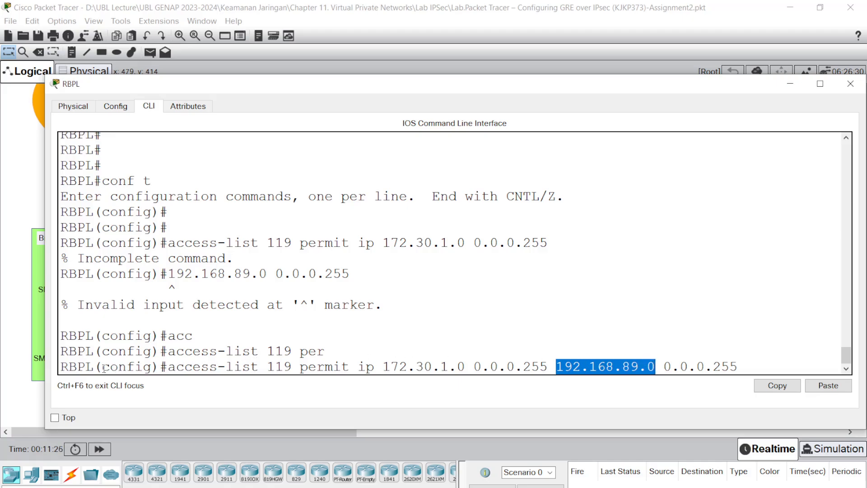
left_click_drag(95, 367, 63, 368)
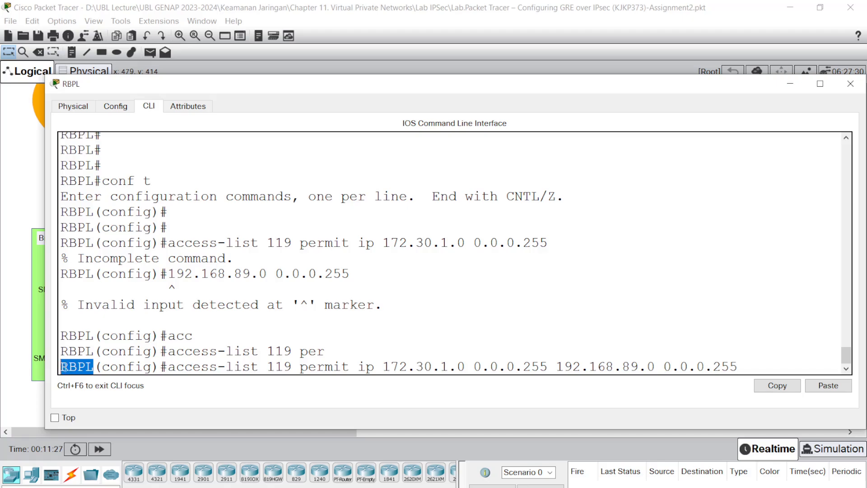
left_click_drag(559, 366, 630, 366)
left_click_drag(384, 366, 465, 366)
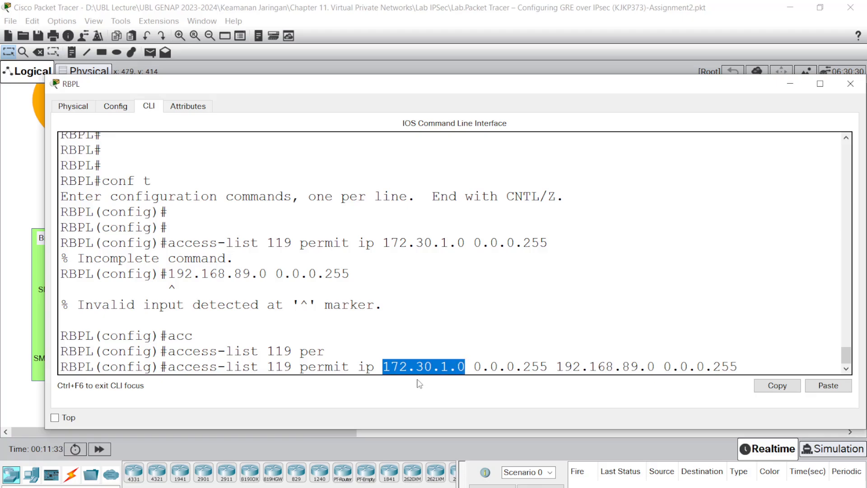
left_click(400, 312)
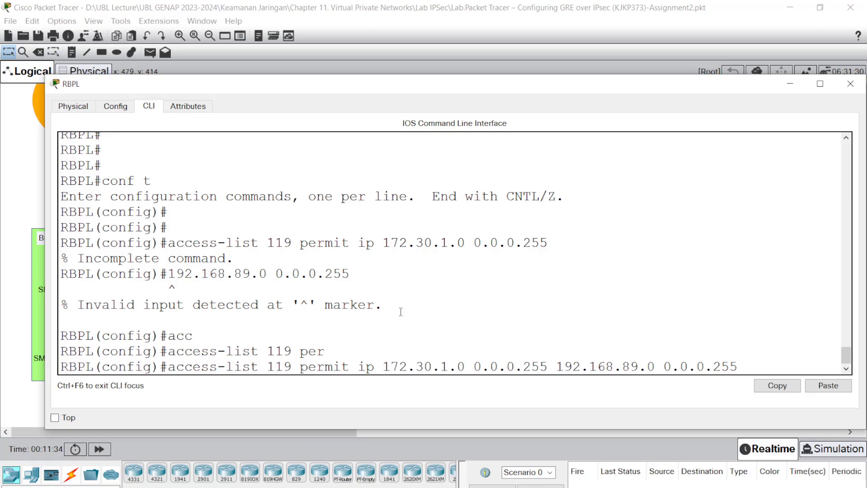
key("Return")
key("Return")
key("Return")
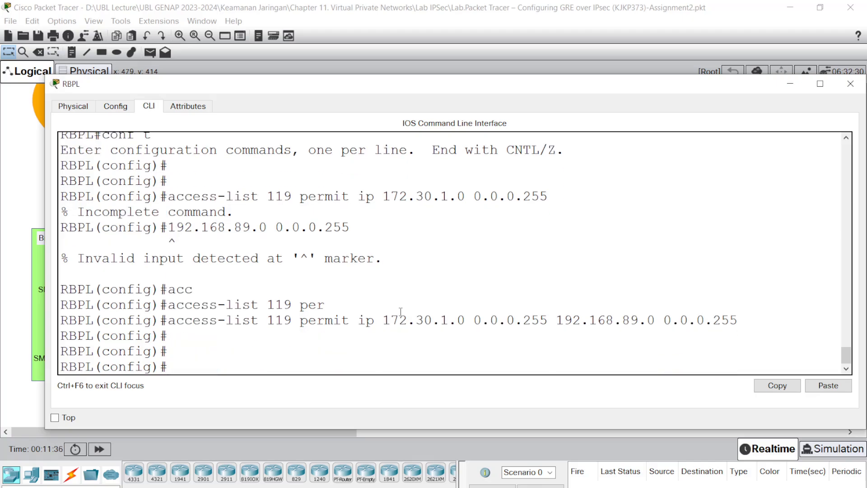
Switch to the lab sheet and read Step 3 on RBPL's ISAKMP Phase 1 properties, including the policy number
left_click(40, 201)
key("alt+Tab")
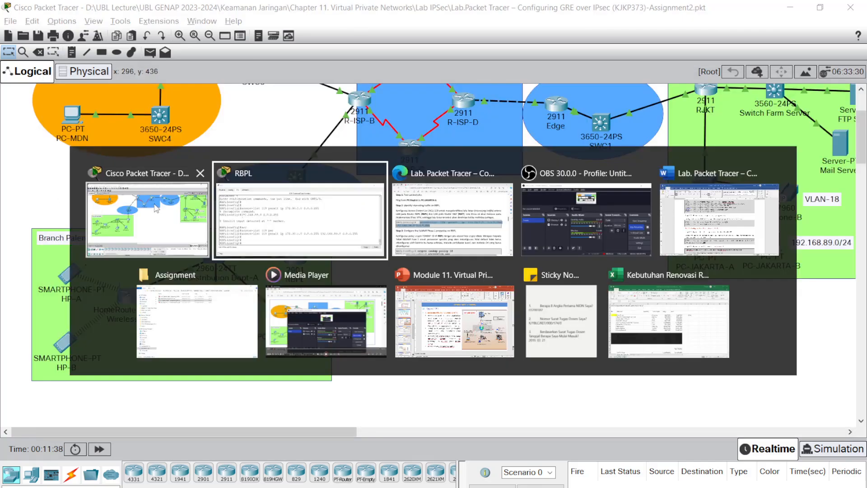
key("alt+Tab")
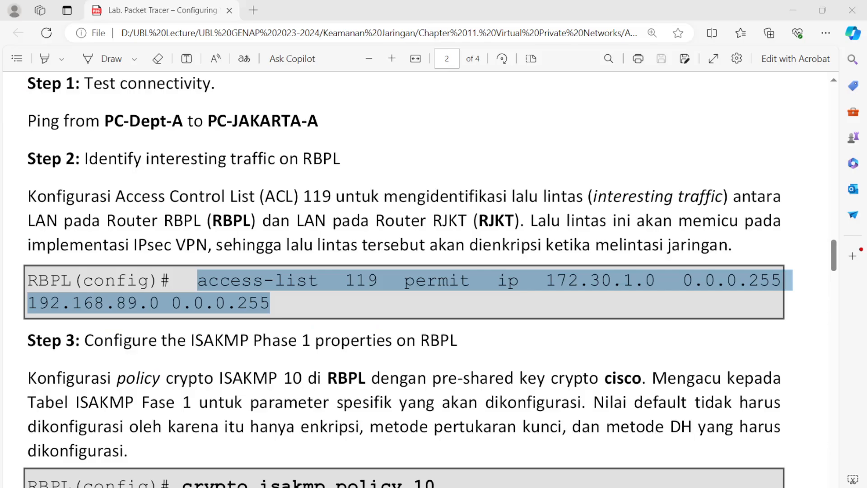
scroll(413, 332, "down", 2)
scroll(413, 332, "down", 2)
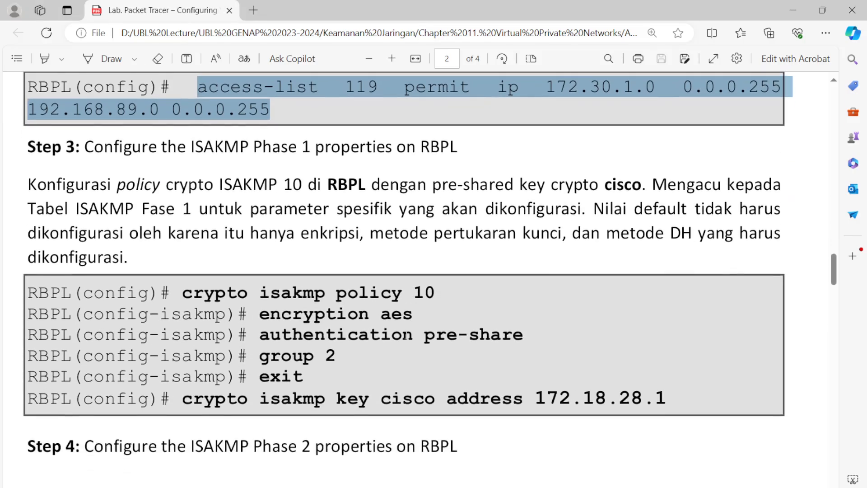
scroll(406, 336, "up", 4)
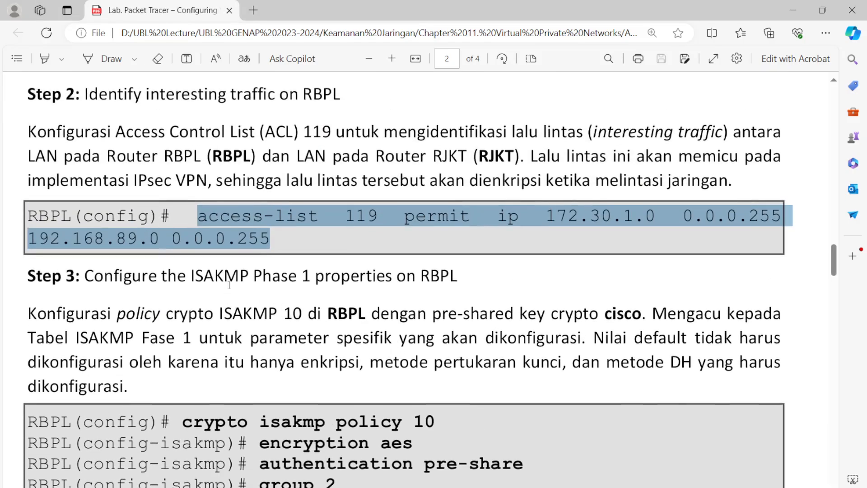
scroll(304, 375, "down", 4)
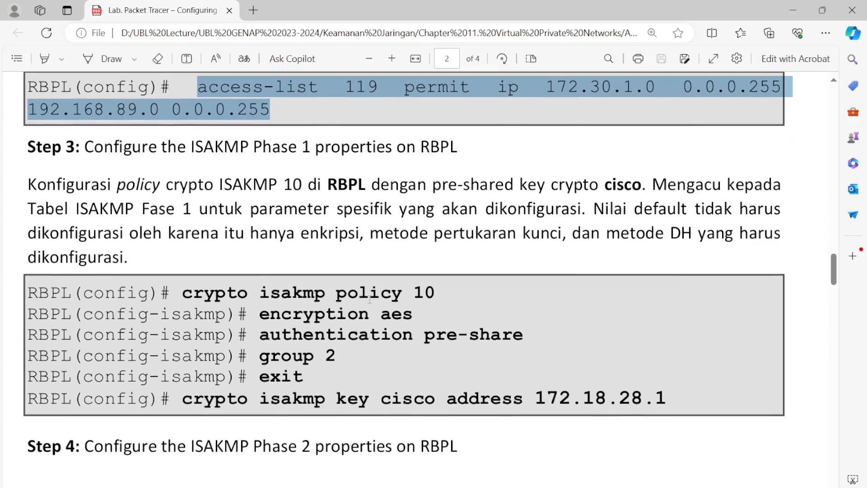
scroll(430, 316, "up", 2)
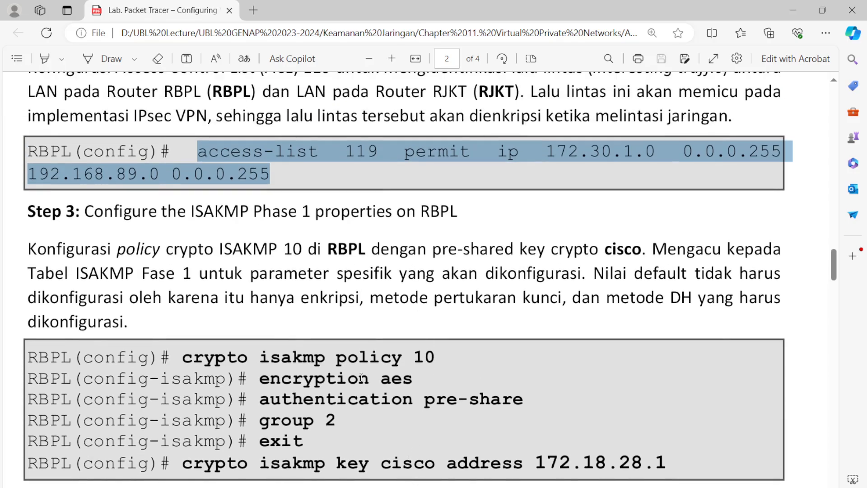
left_click_drag(404, 358, 448, 358)
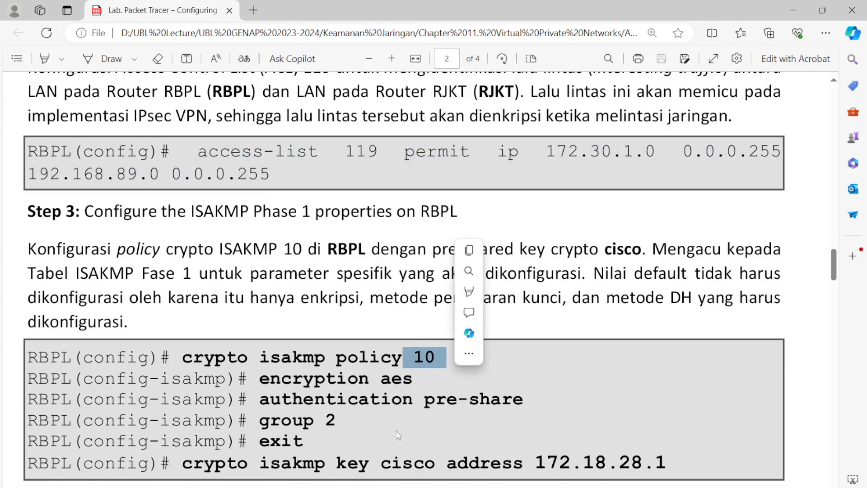
Bring RBPL's command line back and position its window above the lab sheet's Step 3 commands so they stay readable
left_click(448, 465)
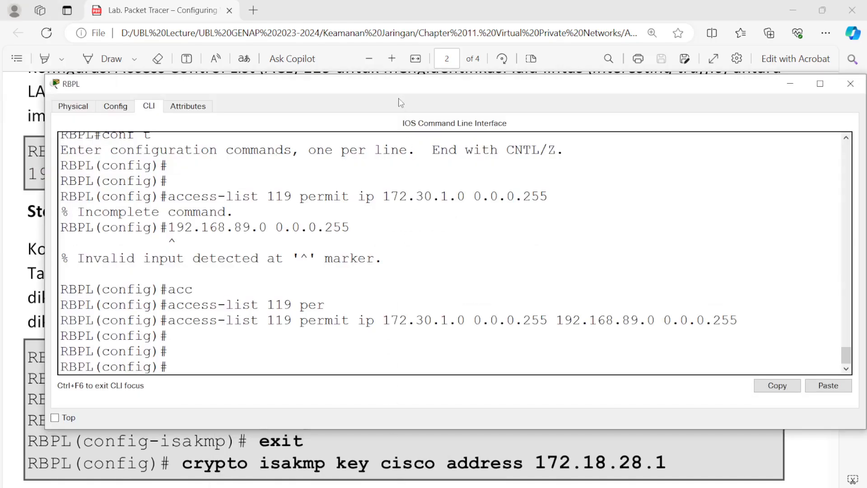
left_click_drag(388, 89, 410, 12)
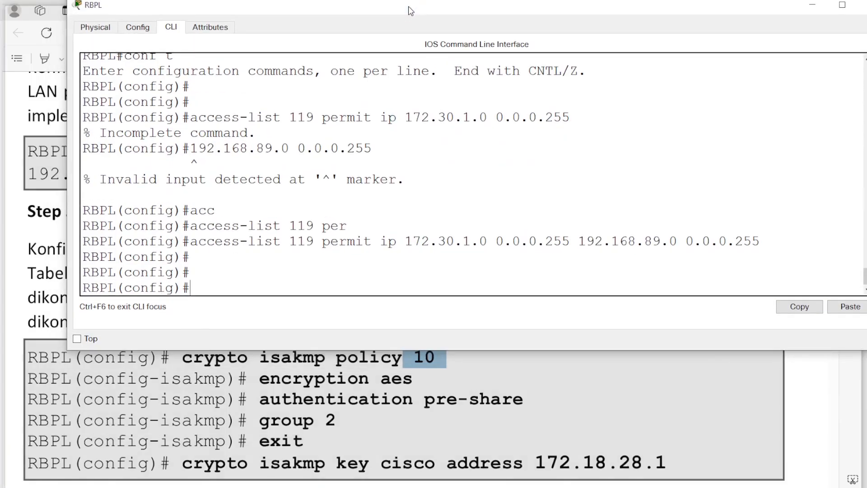
double_click(411, 13)
left_click(813, 15)
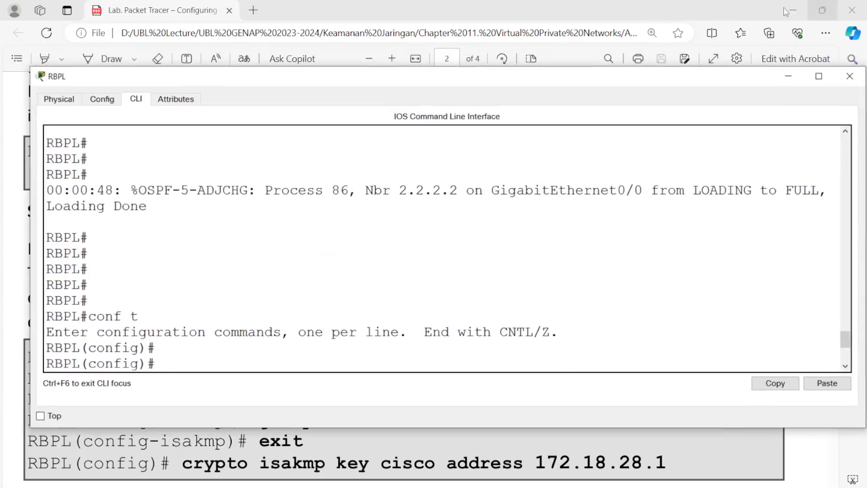
left_click_drag(426, 88, 428, 1)
left_click(820, 10)
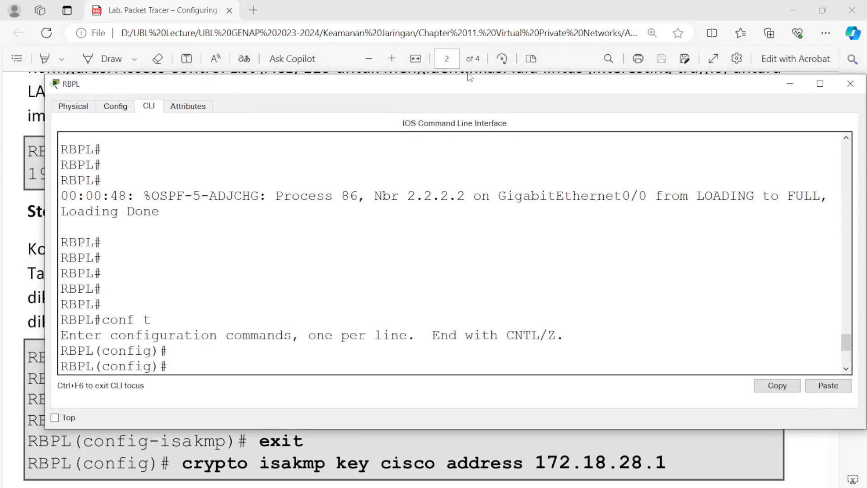
left_click_drag(466, 84, 456, 14)
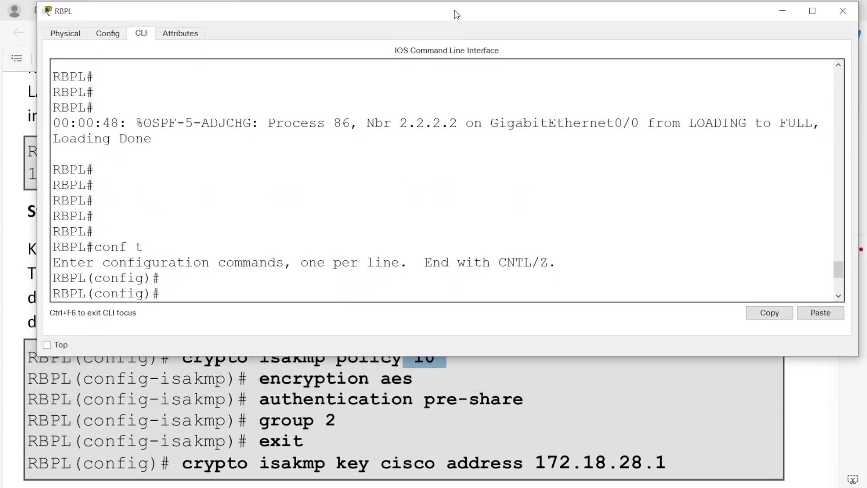
Create ISAKMP policy 10 on RBPL and enter its configuration mode
left_click(363, 211)
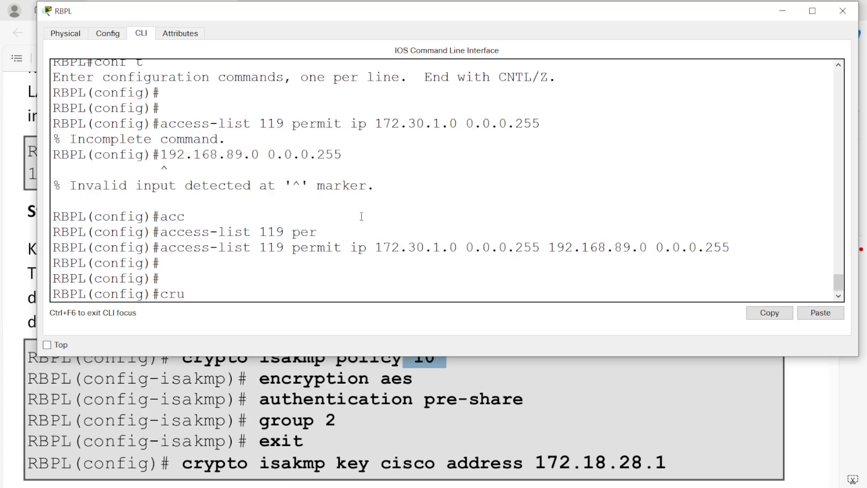
key("BackSpace")
type("y")
key("Tab")
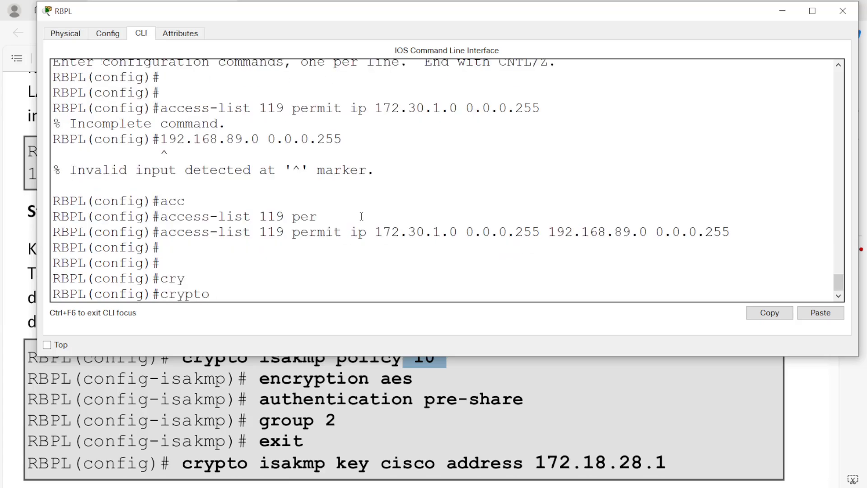
type("is")
key("Tab")
type("pol")
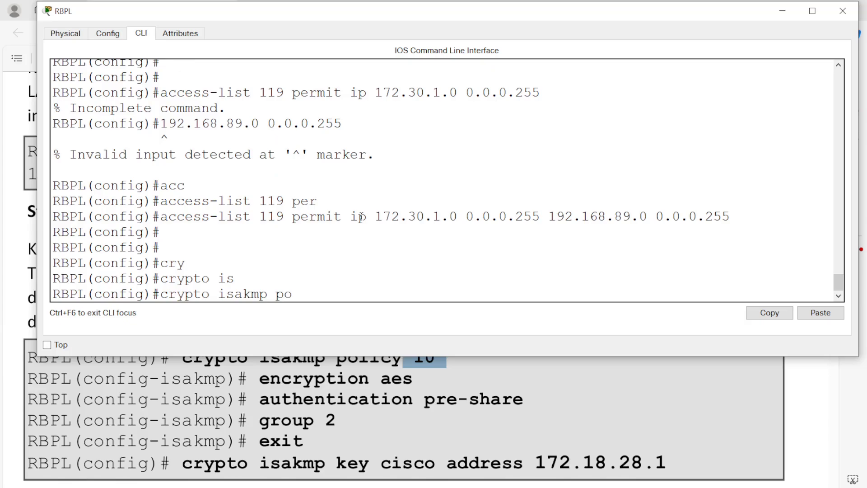
key("Tab")
type("10")
key("Return")
Set the ISAKMP policy's encryption to AES and its authentication to pre-share
type("e")
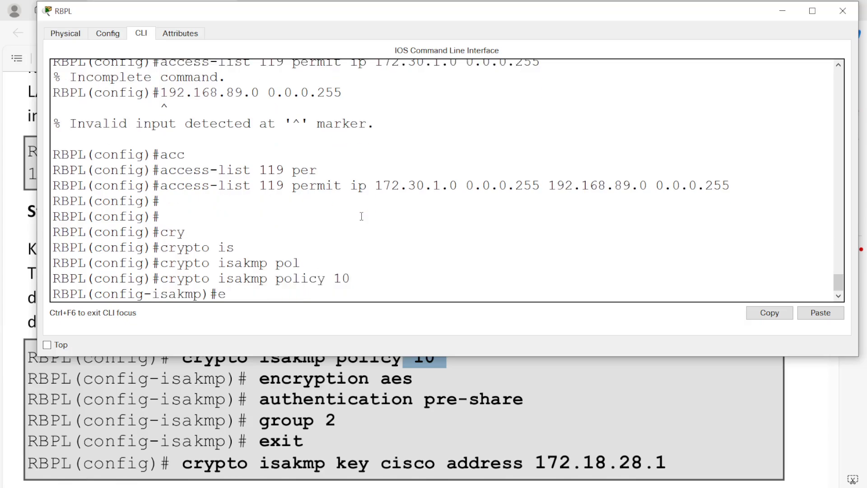
type("nc")
key("Tab")
type("ae")
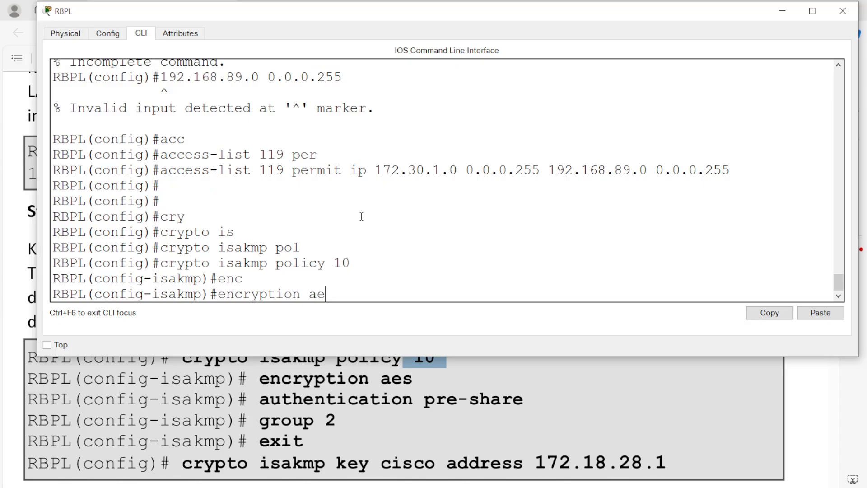
type("s")
key("Return")
type("aut")
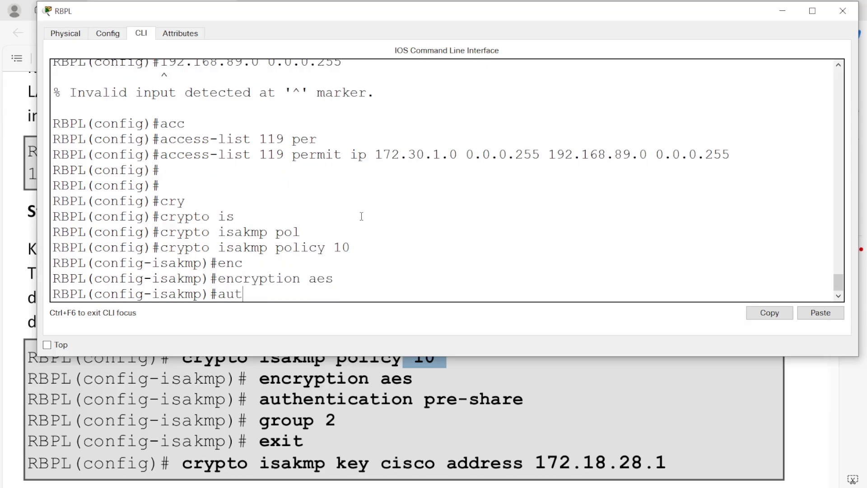
key("Tab")
type("pre")
key("Tab")
key("Return")
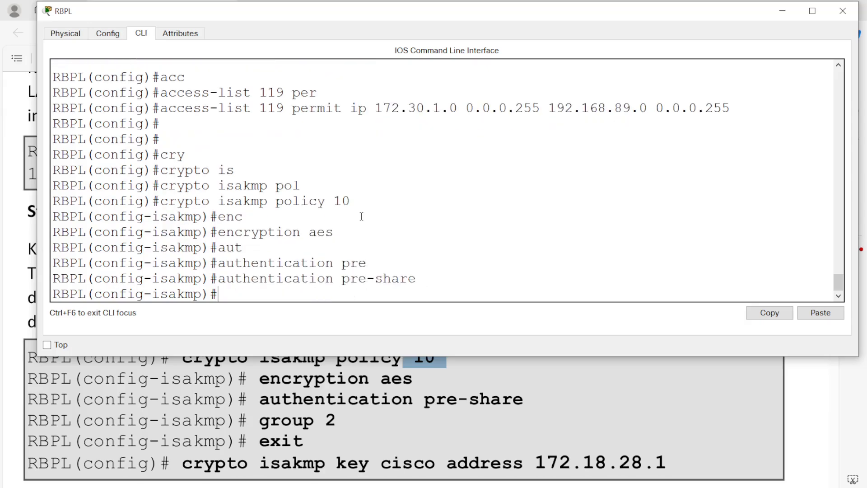
Set the ISAKMP policy's Diffie-Hellman group to 2 and return to global configuration mode
type("gr")
key("Tab")
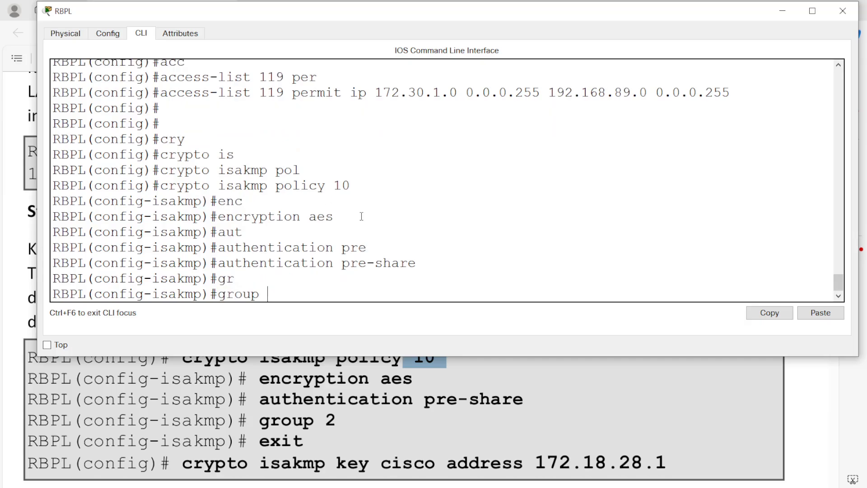
type("2")
key("Return")
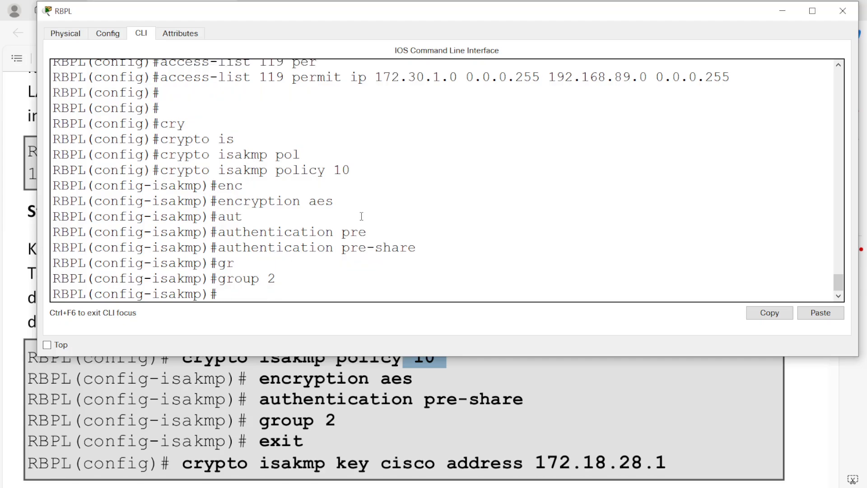
type("exit")
key("Return")
key("Return")
Enter the lab sheet's ISAKMP pre-shared key on RBPL for peer address 172.18.28.1
type("cr")
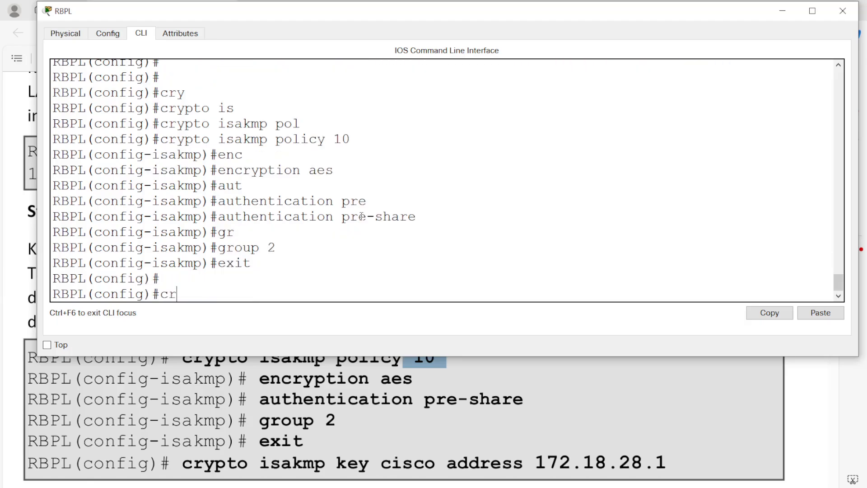
key("Tab")
type("is")
key("Tab")
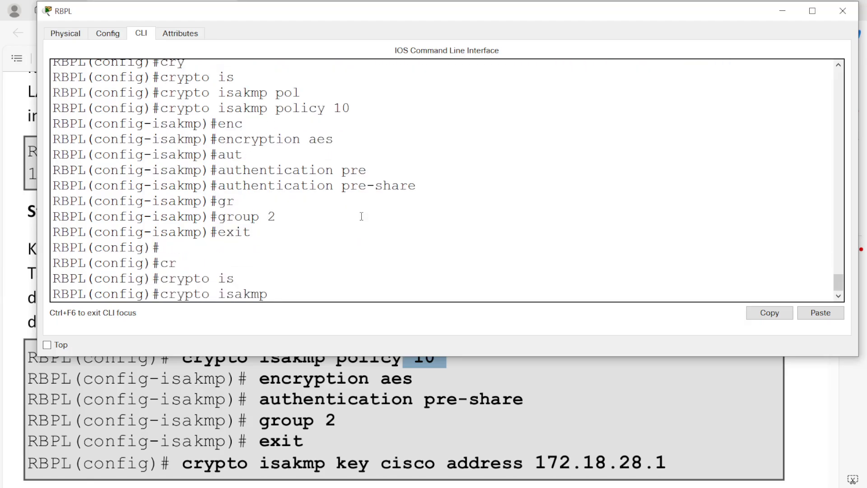
type("ke")
key("Tab")
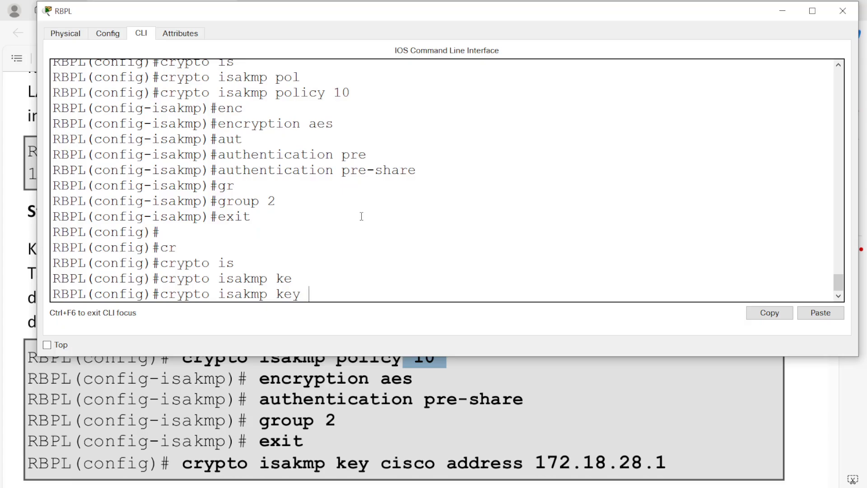
type("cisco add")
key("Tab")
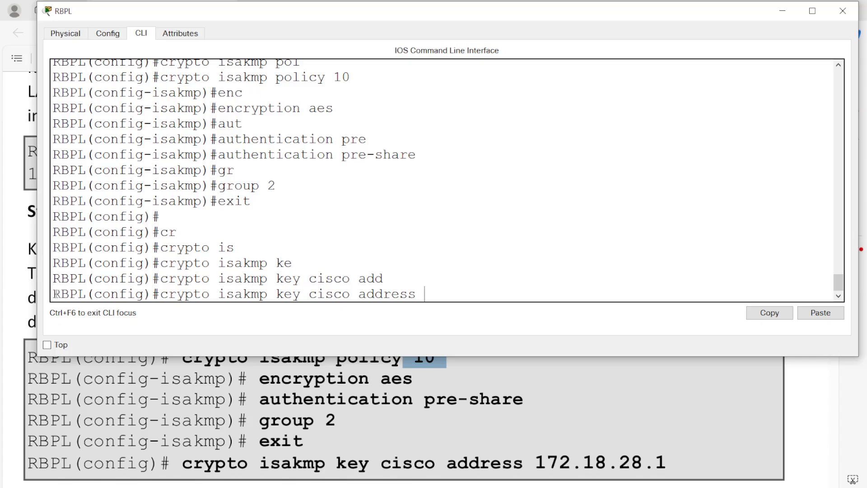
left_click_drag(53, 294, 85, 294)
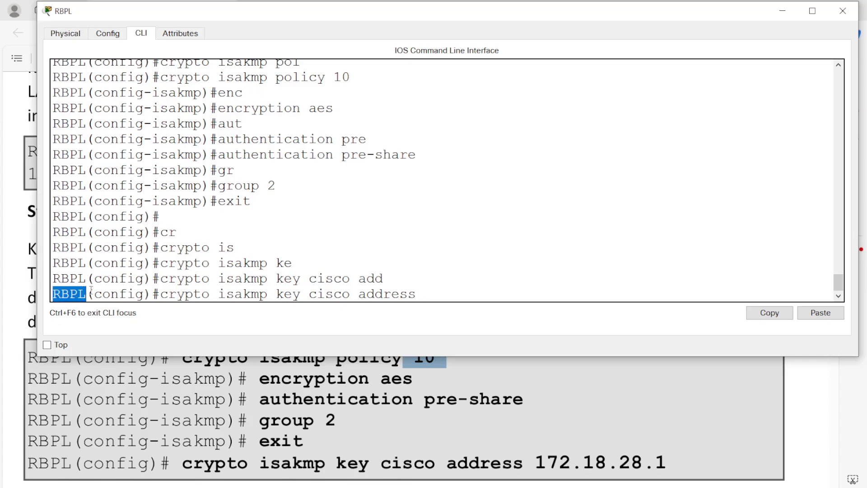
left_click(429, 292)
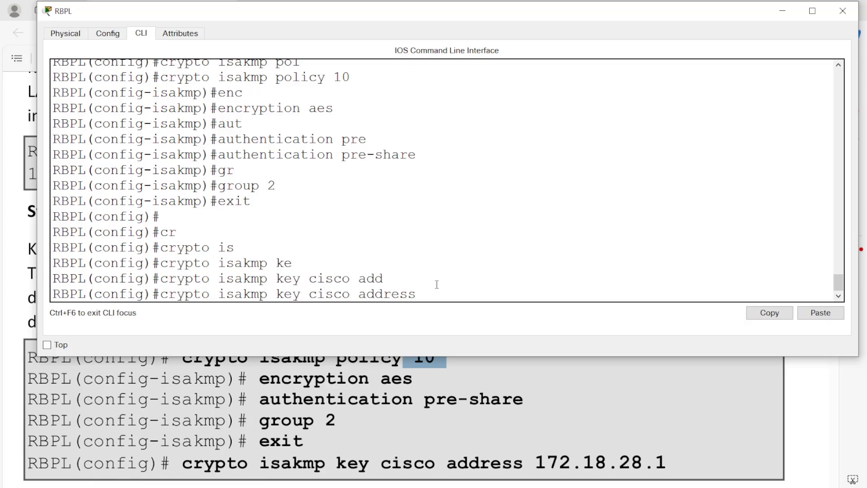
type("172.18.20")
key("BackSpace")
type("8")
key("BackSpace")
key("BackSpace")
type(".1")
key("Return")
key("Return")
Show the lab sheet's transform-set and crypto map commands and bring RBPL's command line back above them
left_click(342, 450)
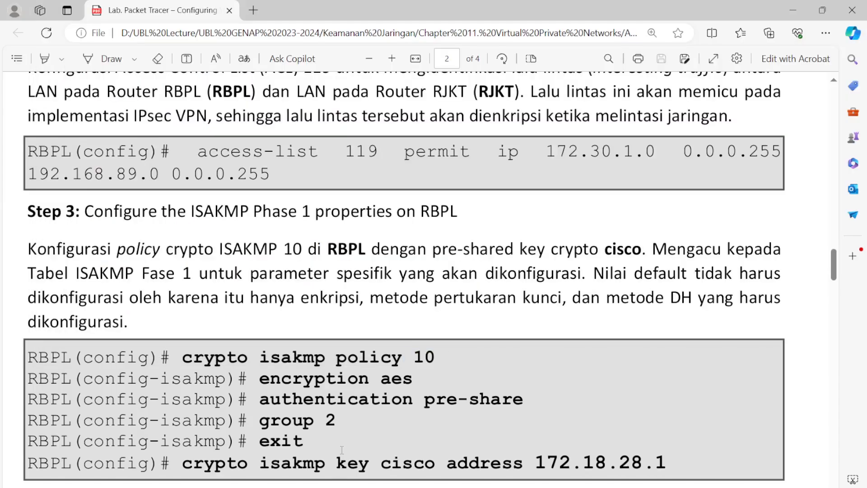
scroll(342, 450, "down", 10)
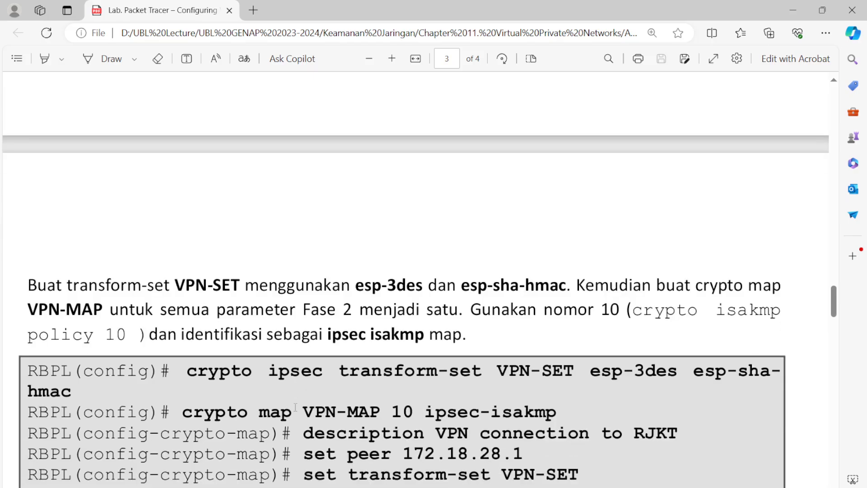
scroll(296, 407, "down", 4)
scroll(295, 407, "up", 4)
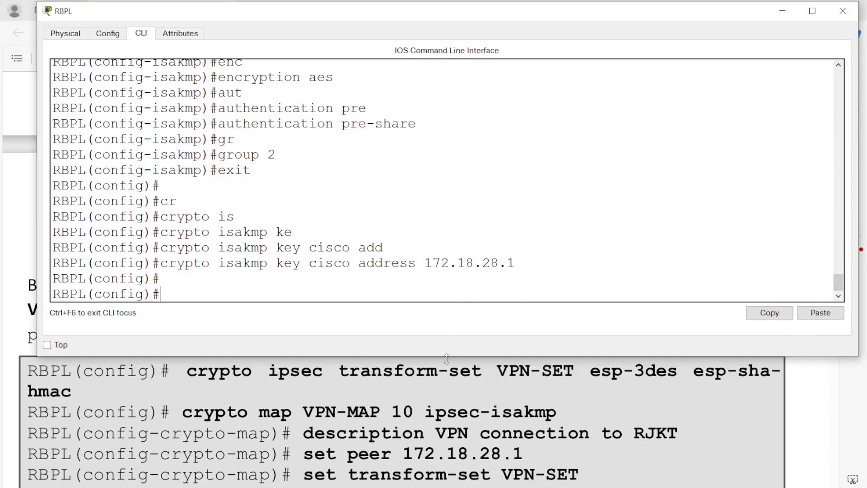
scroll(436, 391, "up", 3)
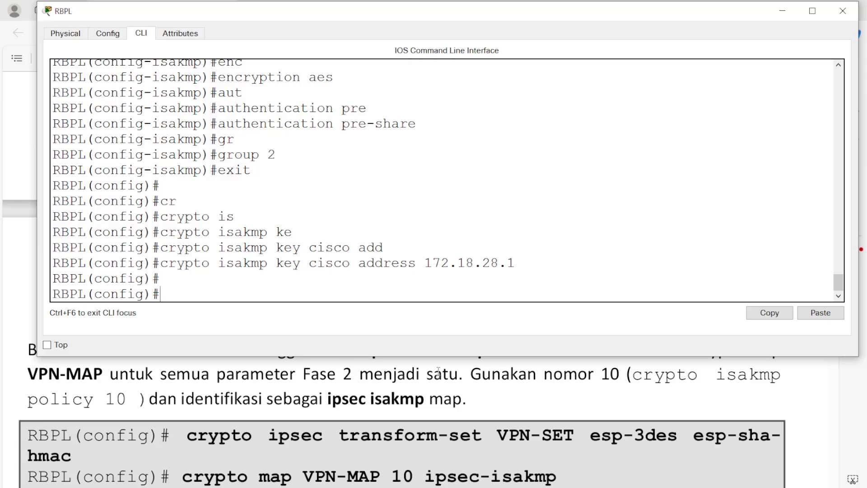
Begin an IPsec transform-set command on RBPL with the name VPN-SET
type("cry")
key("Tab")
type("ip")
key("Tab")
type("tr")
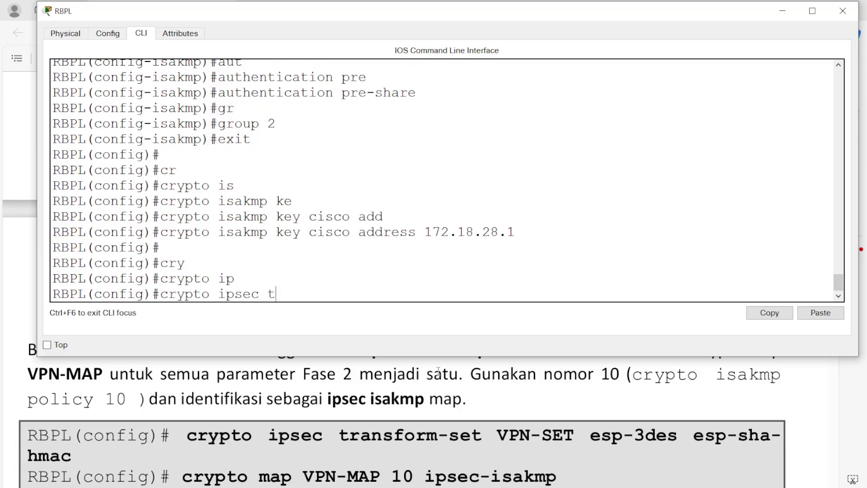
key("Tab")
type("VPN-SET")
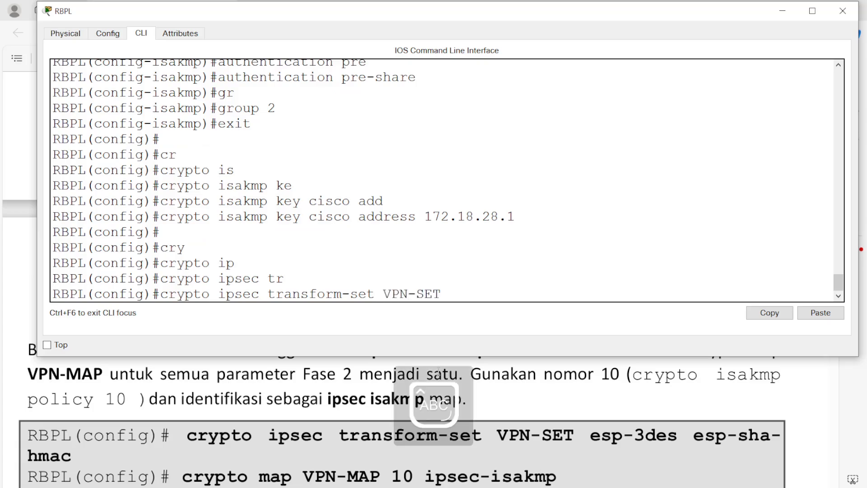
Give transform set VPN-SET the transforms esp-3des and esp-sha-hmac and run the command
key("Caps_Lock")
type("es")
key("Tab")
type("p")
key("Tab")
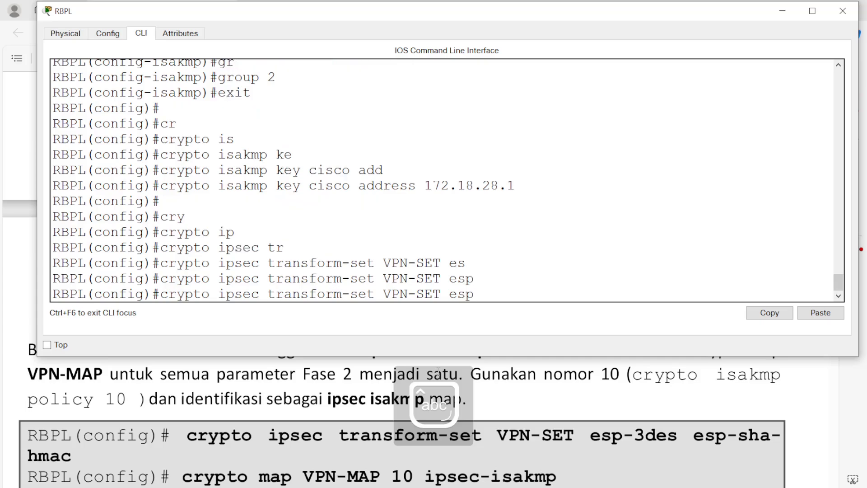
type("-")
key("Tab")
type("3")
key("Tab")
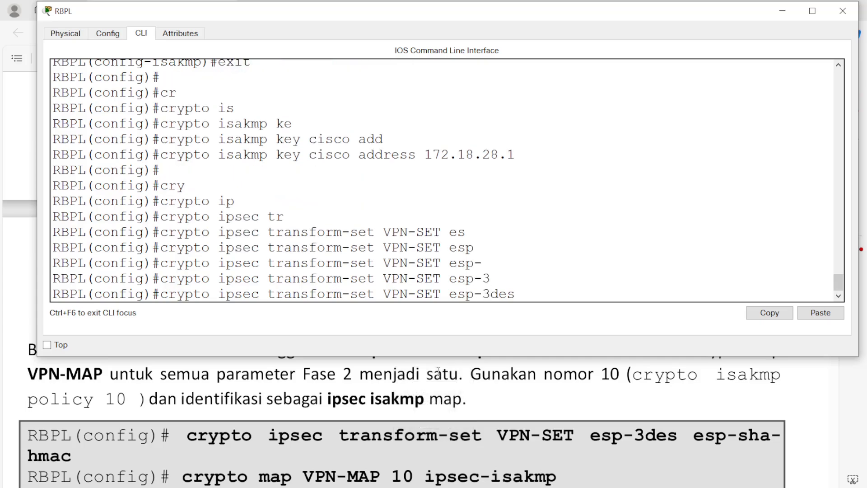
type("esp")
key("Tab")
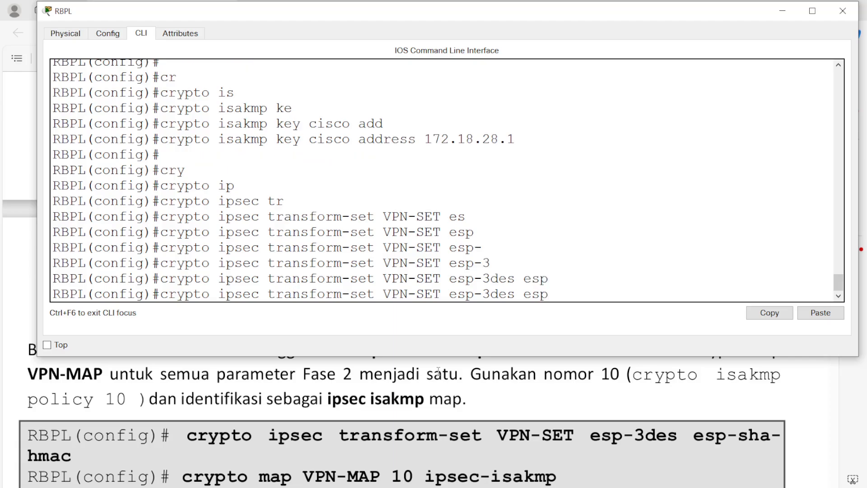
type("-s")
key("Tab")
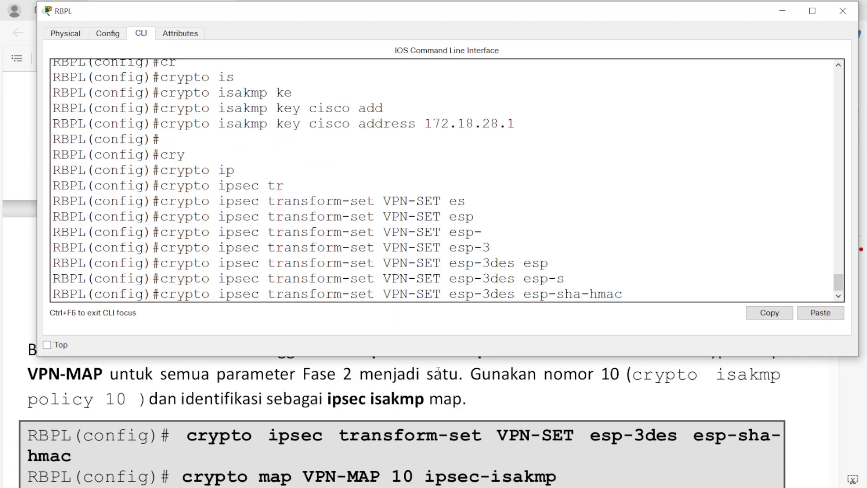
key("Return")
Begin defining crypto map VPN-MAP with sequence number 10, checking the ISAKMP policy number in the console history
type("cr")
key("Tab")
type("ma")
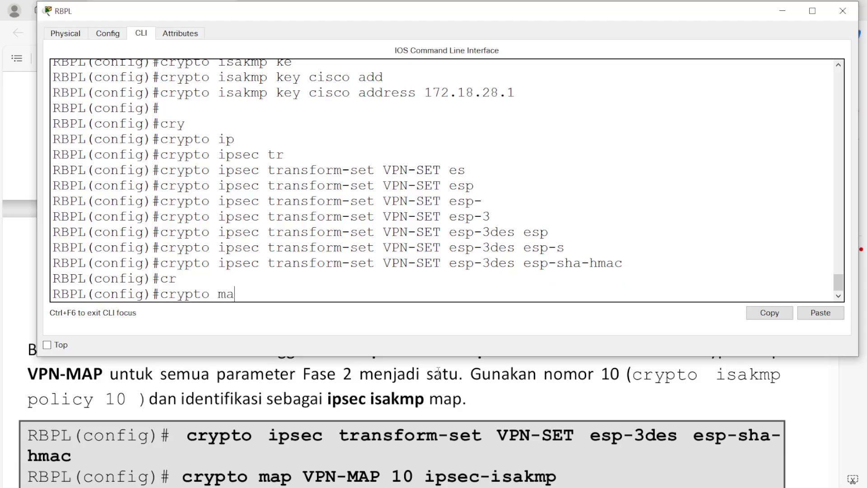
key("Tab")
type("VPN")
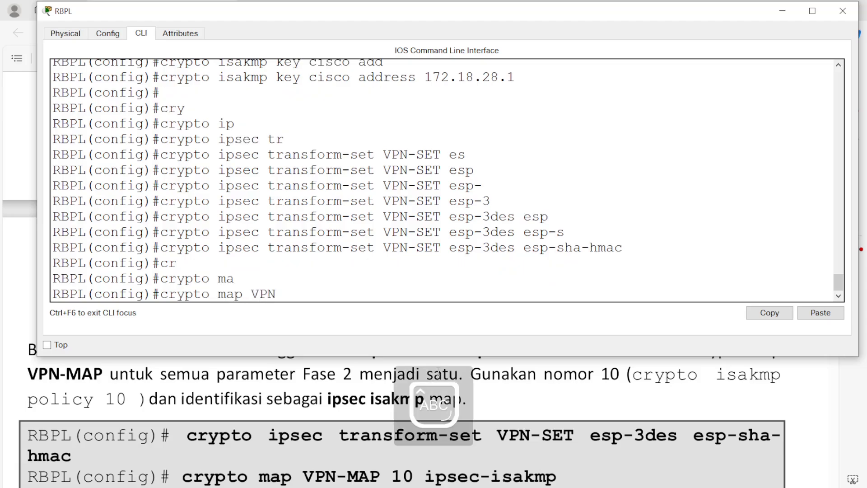
type("-MAP")
scroll(197, 157, "up", 4)
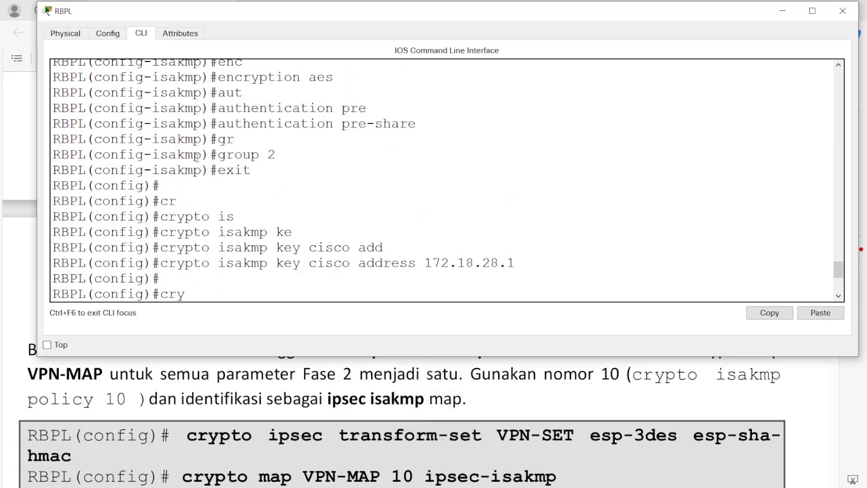
scroll(197, 157, "up", 2)
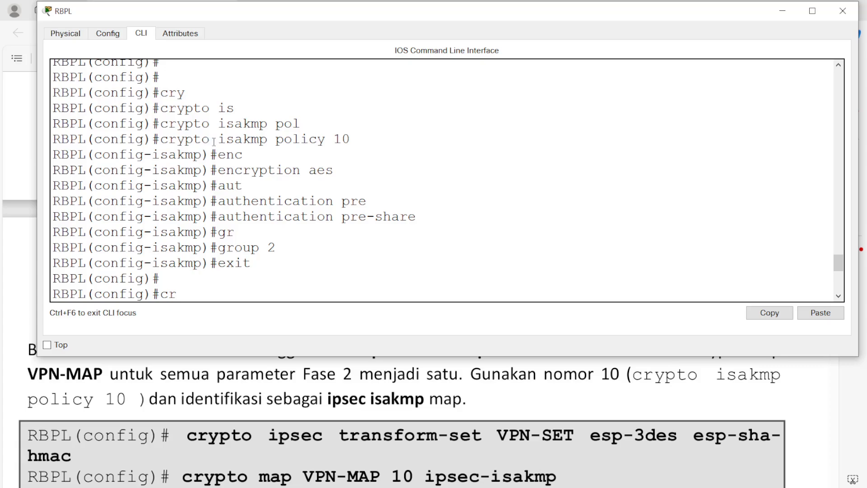
scroll(321, 140, "down", 6)
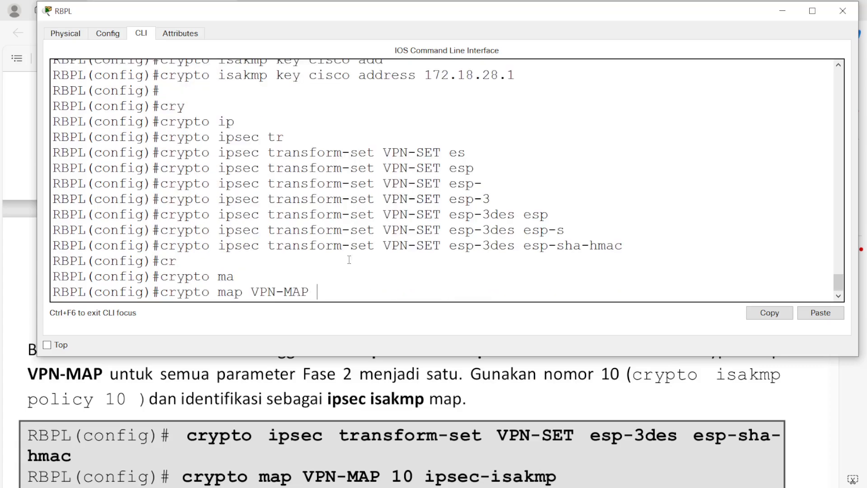
type("10 IP")
key("BackSpace")
key("BackSpace")
key("Caps_Lock")
type("ip")
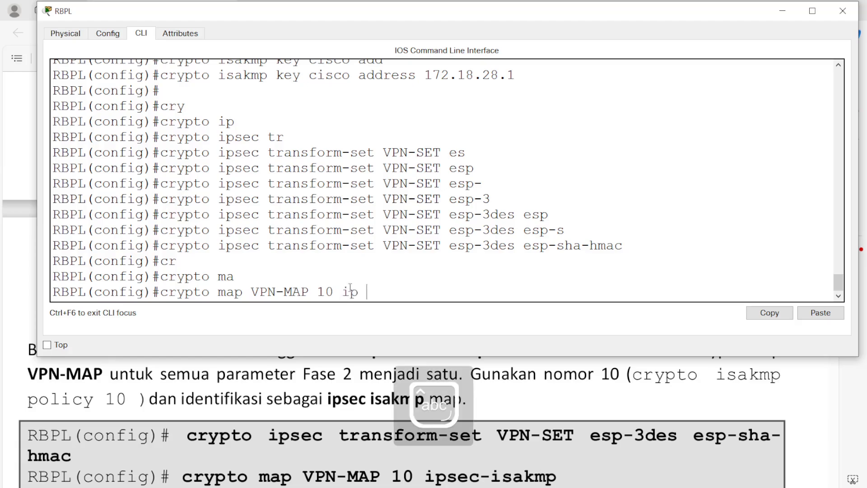
type(" se")
key("Tab")
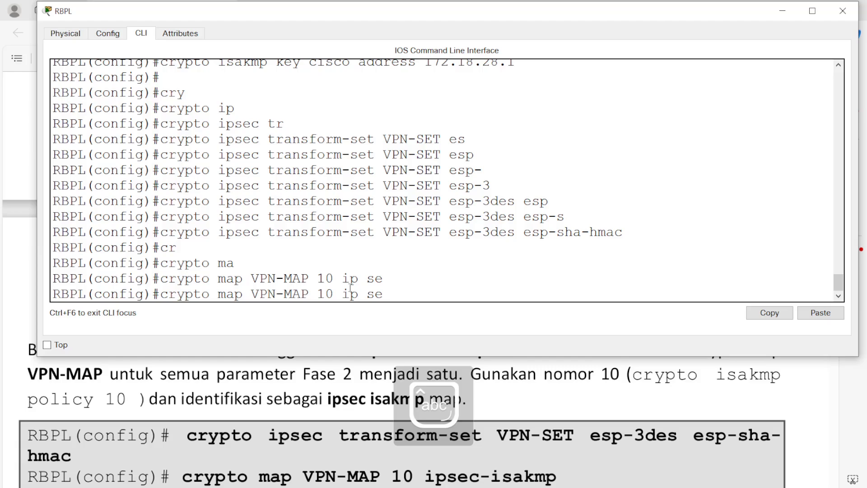
type("c")
key("Tab")
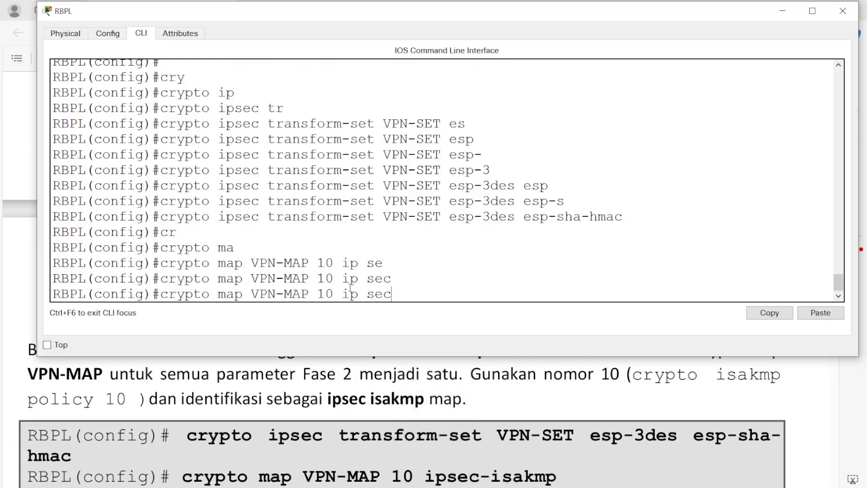
key("BackSpace")
key("BackSpace")
key("BackSpace")
type("ipa")
key("Tab")
key("BackSpace")
type("s")
key("Tab")
key("Tab")
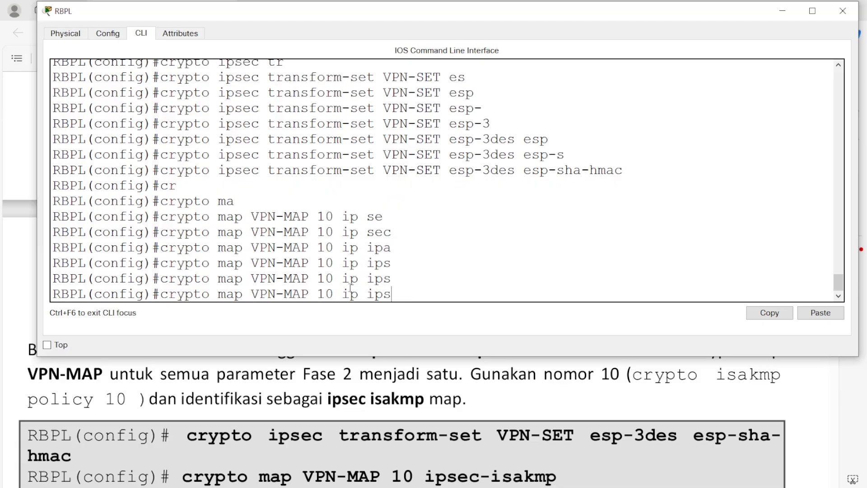
type("e")
key("Tab")
key("BackSpace")
key("BackSpace")
key("BackSpace")
key("BackSpace")
key("BackSpace")
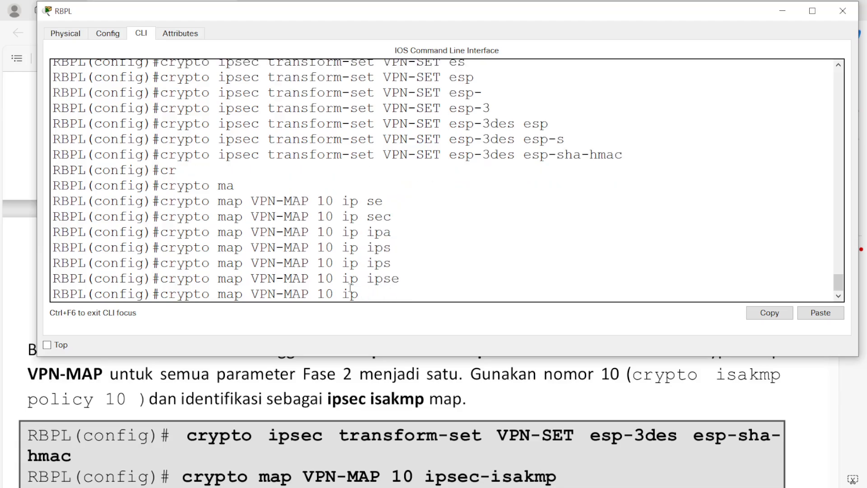
Complete the VPN-MAP 10 command with type ipsec-isakmp and enter the crypto map's configuration mode
type("se")
key("Tab")
key("Return")
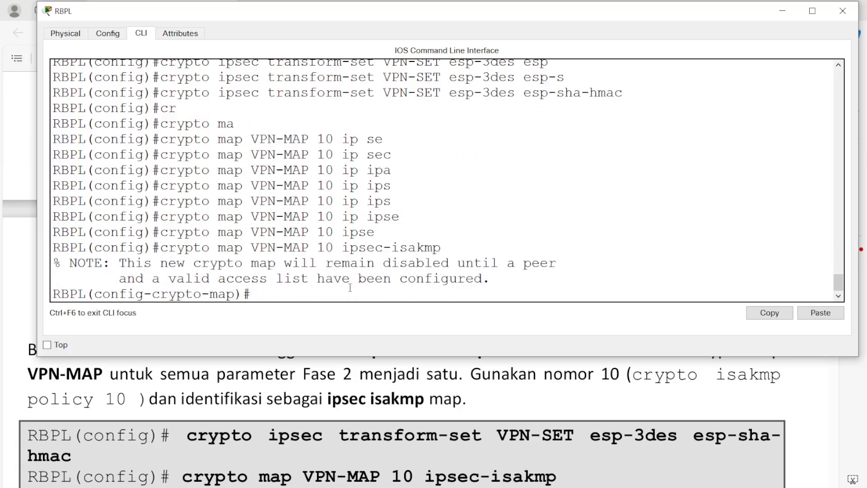
Set the crypto map's description to "VPN connection to RJKT"
type("desc")
key("Tab")
key("Caps_Lock")
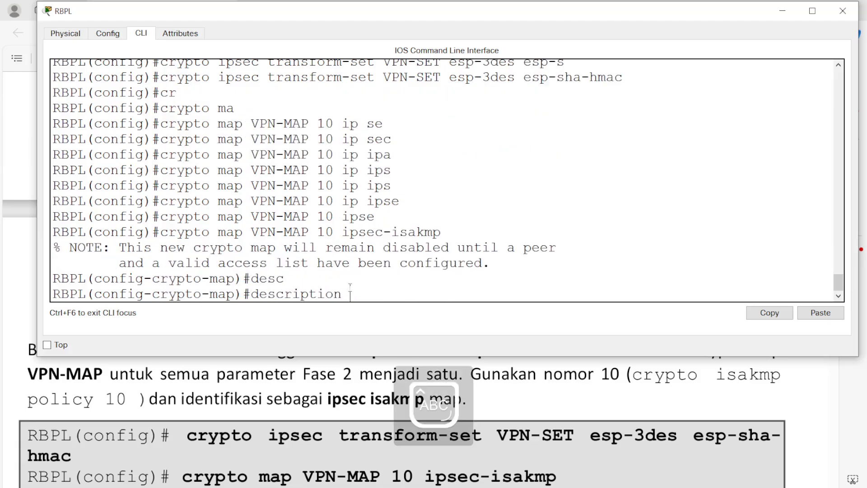
type("VPN")
key("Caps_Lock")
type("coo")
type("n")
key("Return")
key("Up")
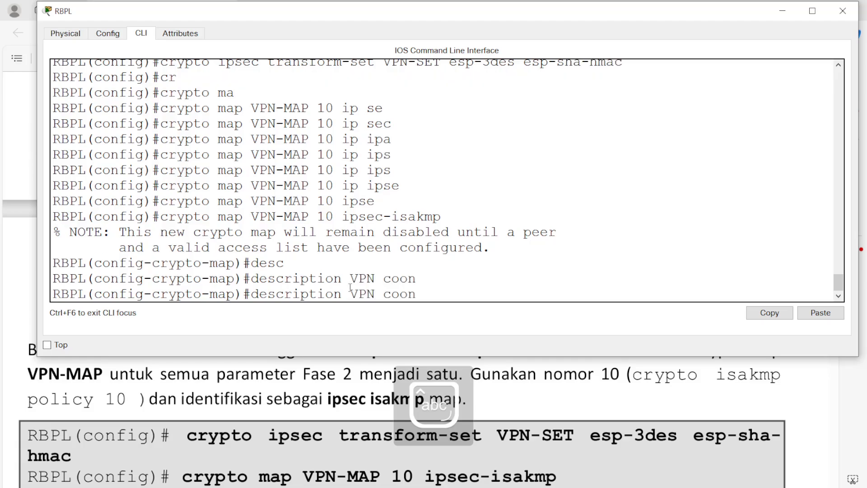
key("BackSpace")
key("BackSpace")
type("nnection to R")
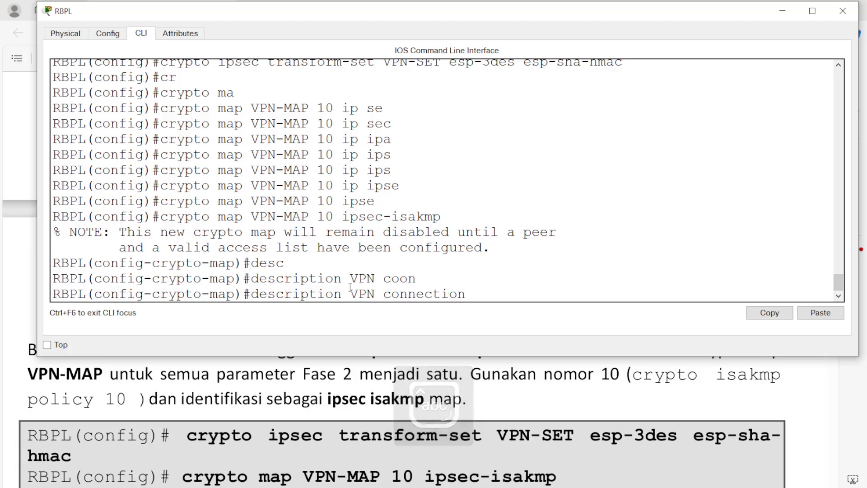
type("JKT")
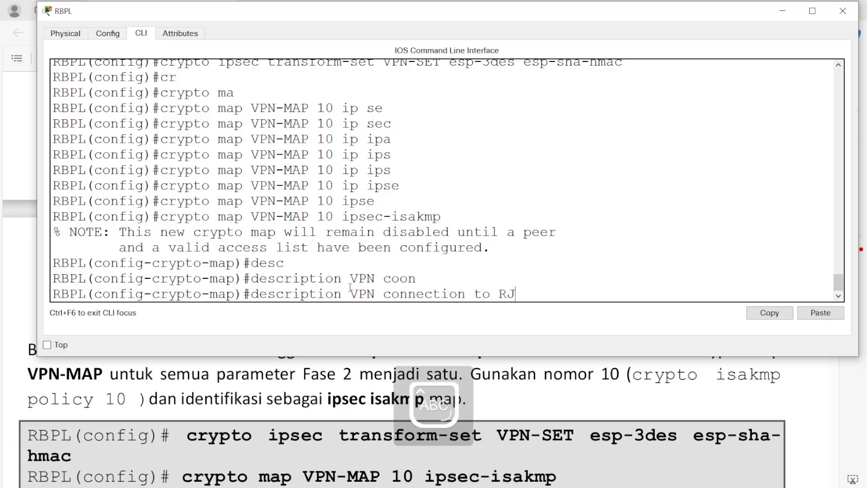
key("Return")
key("Return")
Consult the lab sheet's crypto map commands and set the VPN-MAP peer to 172.18.28.1 on RBPL
left_click(308, 385)
scroll(308, 386, "down", 5)
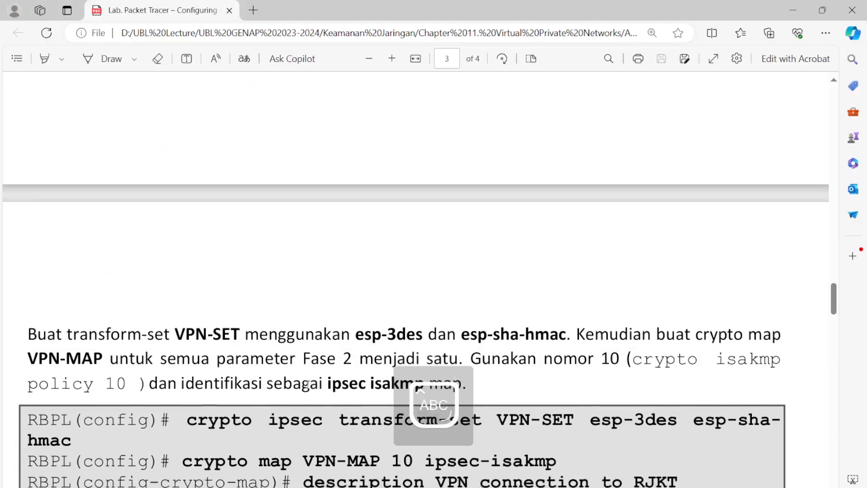
scroll(309, 386, "up", 2)
key("alt+Tab")
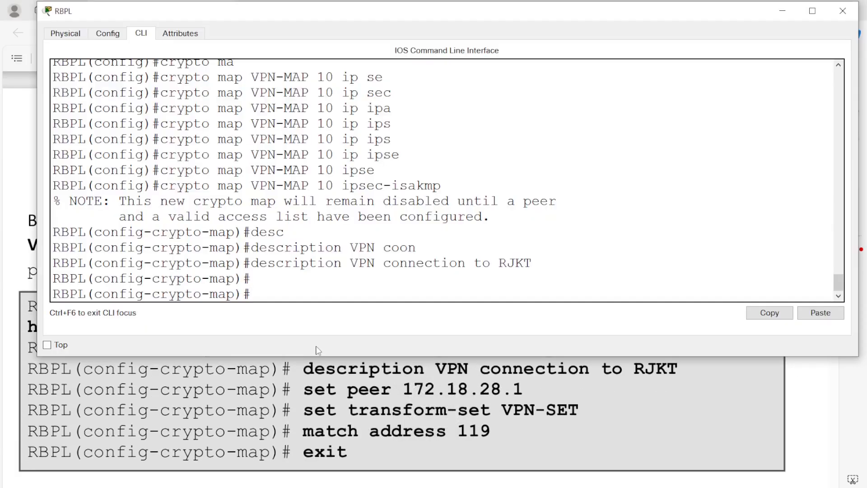
type("se")
key("Tab")
type("pee")
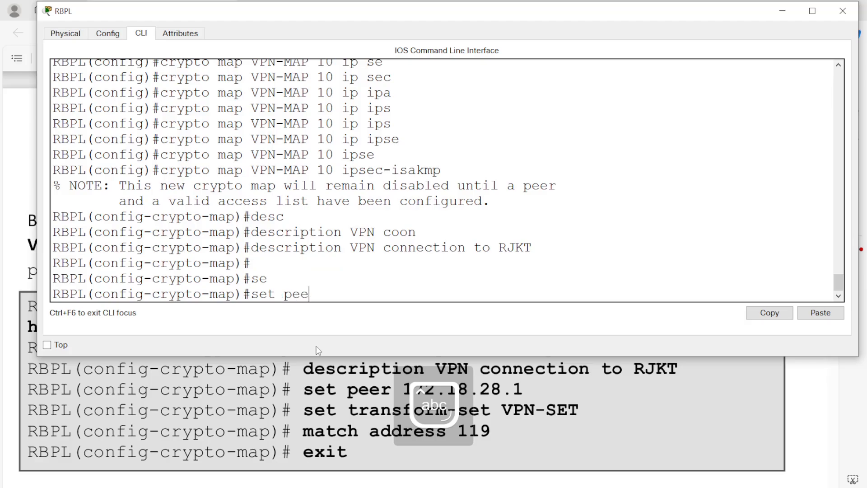
key("Tab")
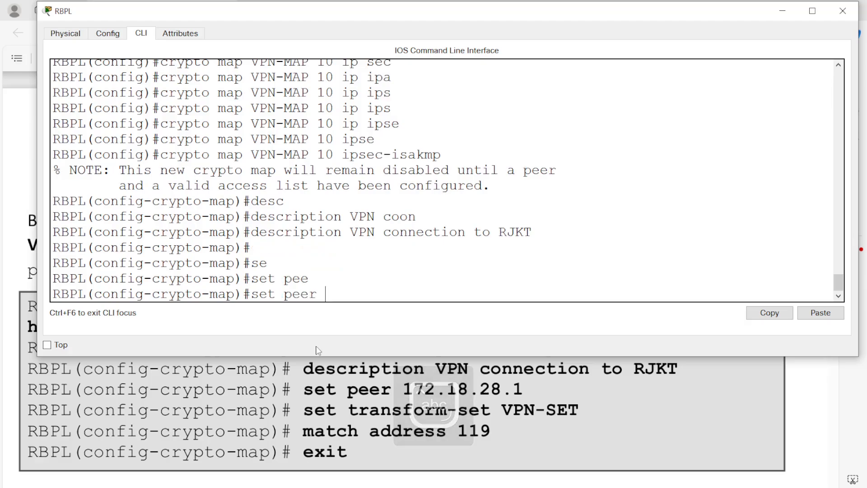
type("172.1")
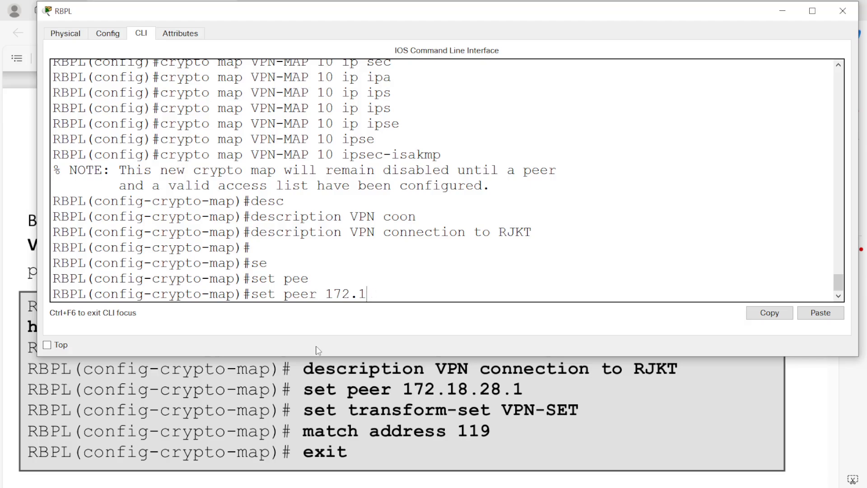
type("8.28.1")
key("Return")
Assign transform set VPN-SET to the crypto map on RBPL
type("se")
key("Tab")
type("tr")
key("Tab")
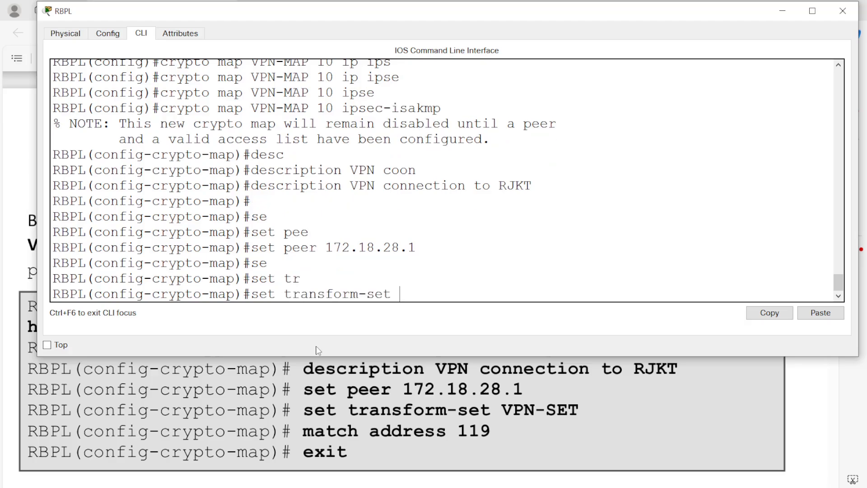
key("Caps_Lock")
type("V")
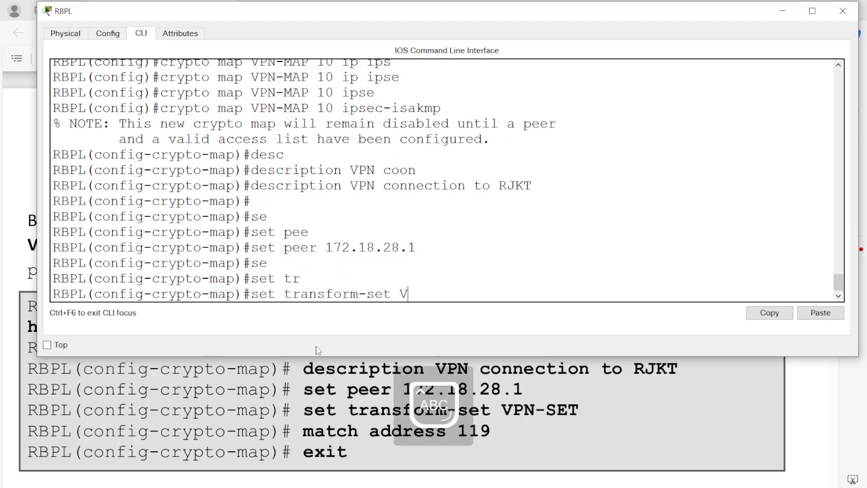
type("PN-SET")
key("Return")
Make the crypto map match access list 119 and exit its configuration mode
type("M")
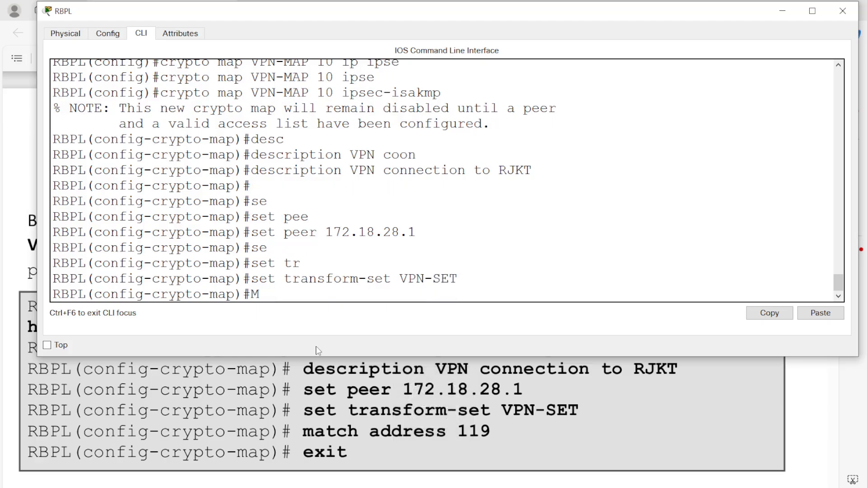
type("A")
key("Tab")
key("Caps_Lock")
type("a")
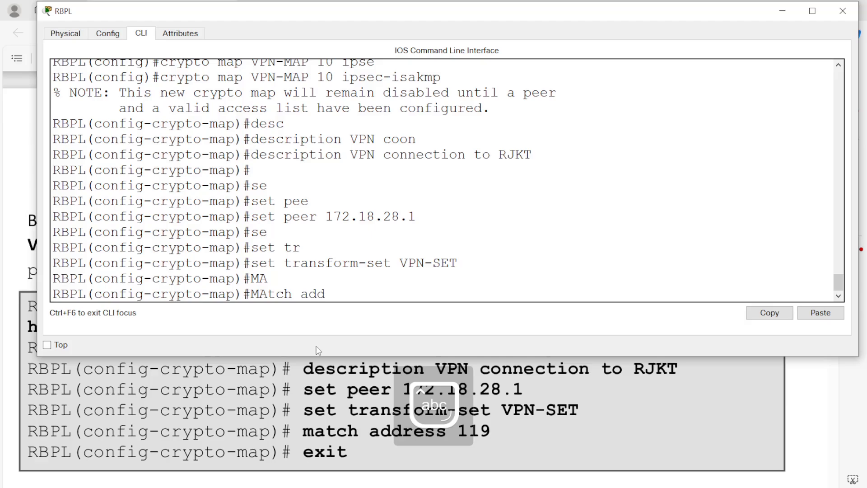
type("dd")
key("Tab")
type("119")
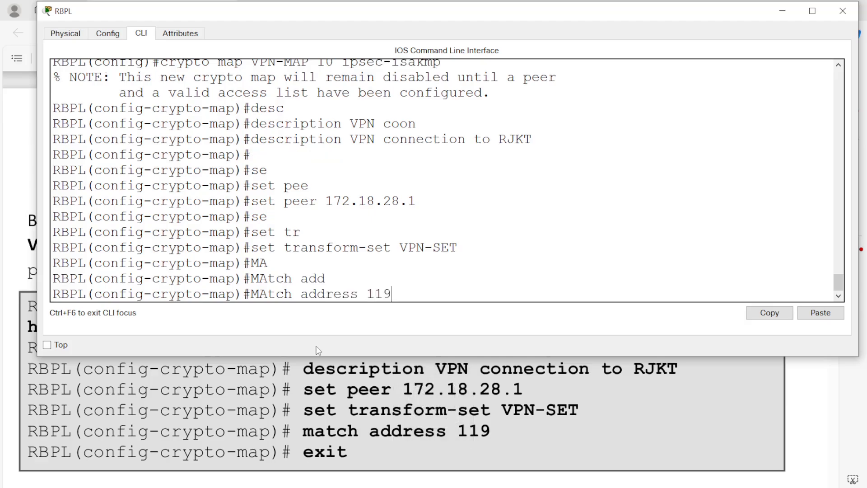
key("Return")
type("exit")
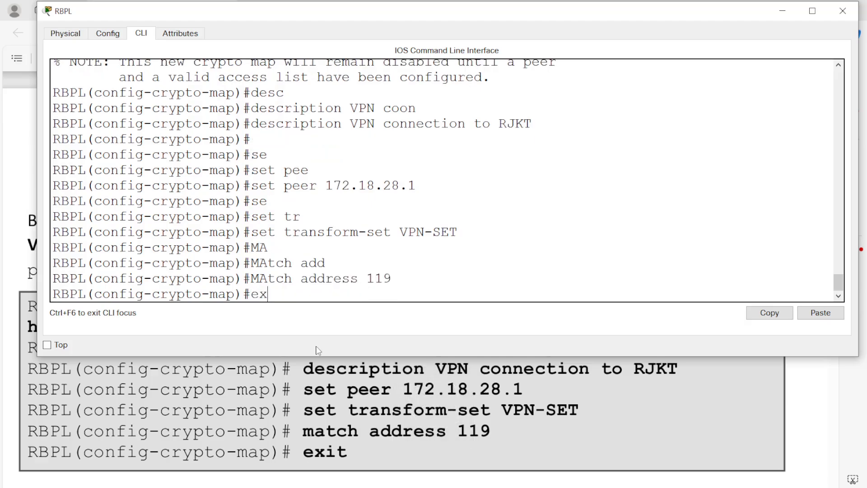
key("Return")
key("Return")
key("Return")
Check Step 5 of the lab sheet on binding the crypto map and the outgoing ports of RBPL and RJKT in the topology
left_click(293, 373)
scroll(303, 402, "down", 6)
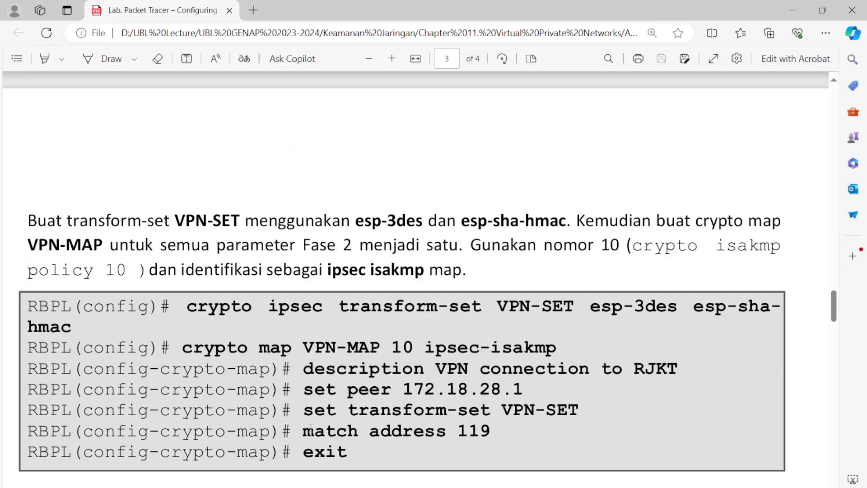
key("alt+Tab")
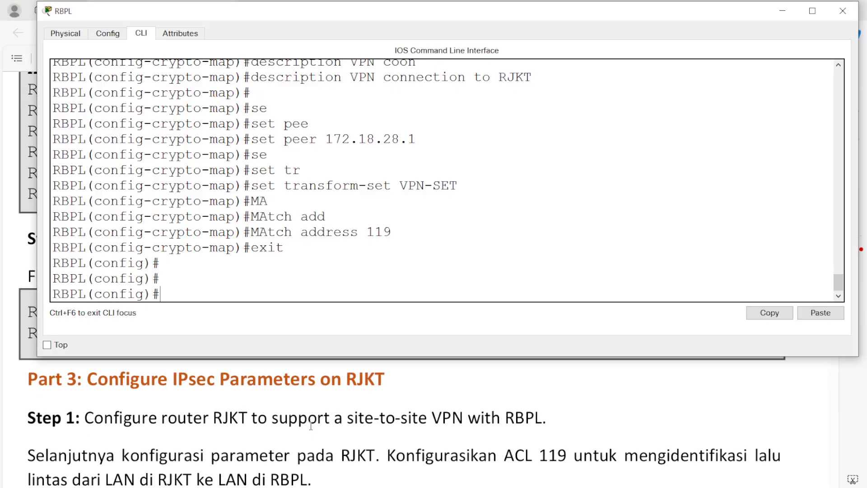
left_click(292, 371)
scroll(292, 371, "up", 2)
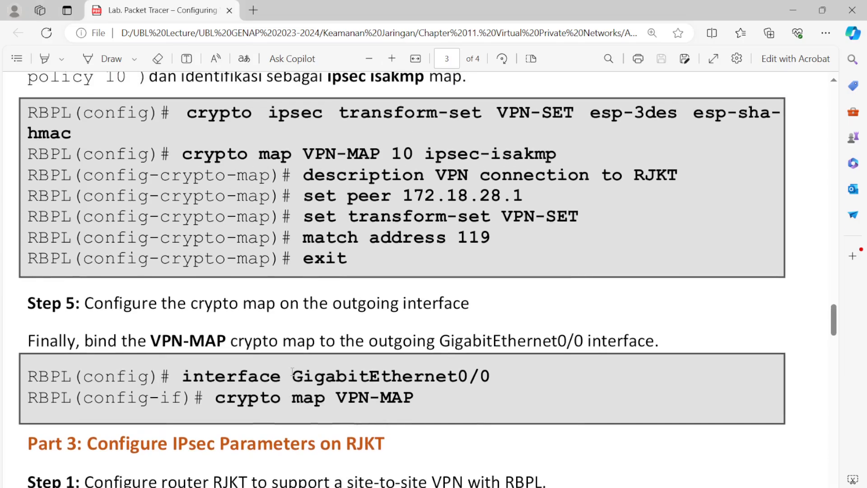
key("alt+Tab")
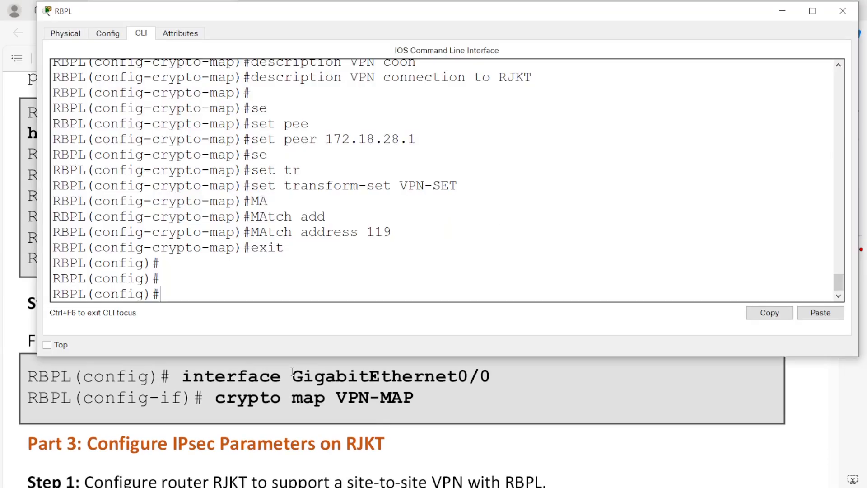
mouse_move(457, 481)
left_click(290, 452)
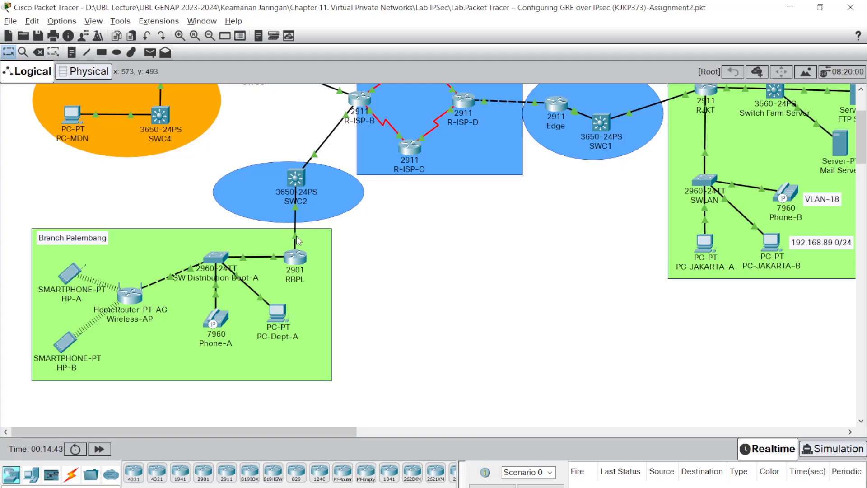
mouse_move(298, 241)
scroll(644, 221, "up", 1)
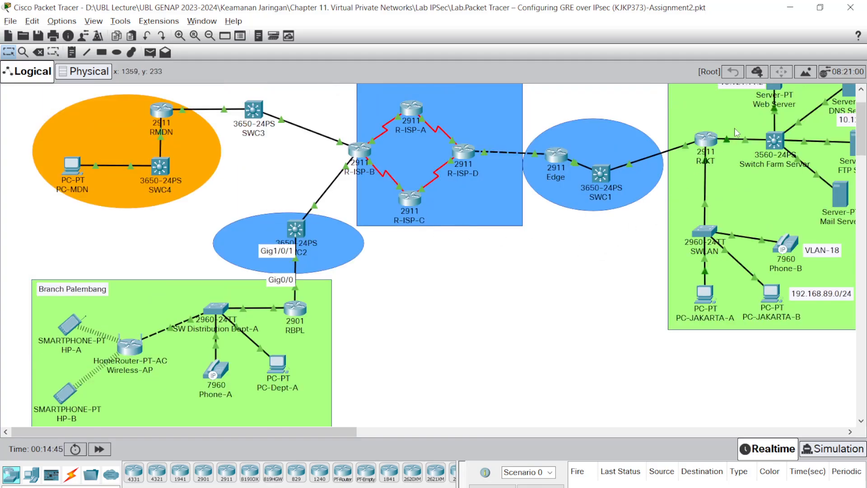
mouse_move(688, 153)
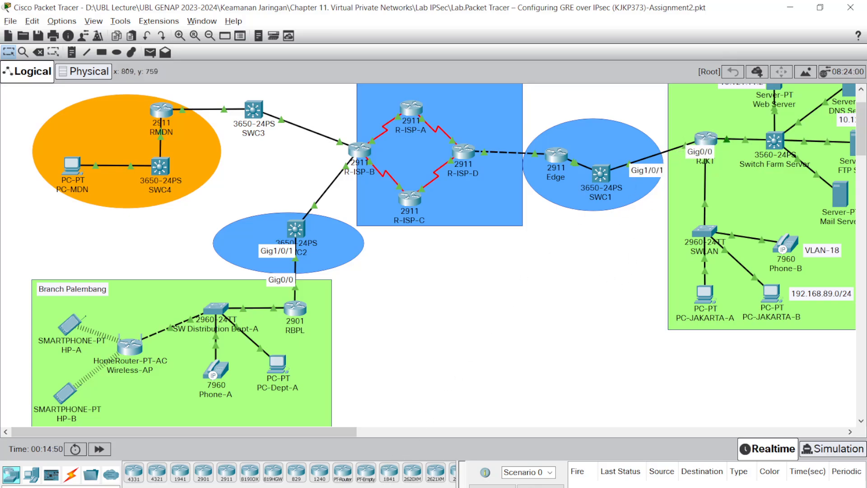
key("alt+Tab")
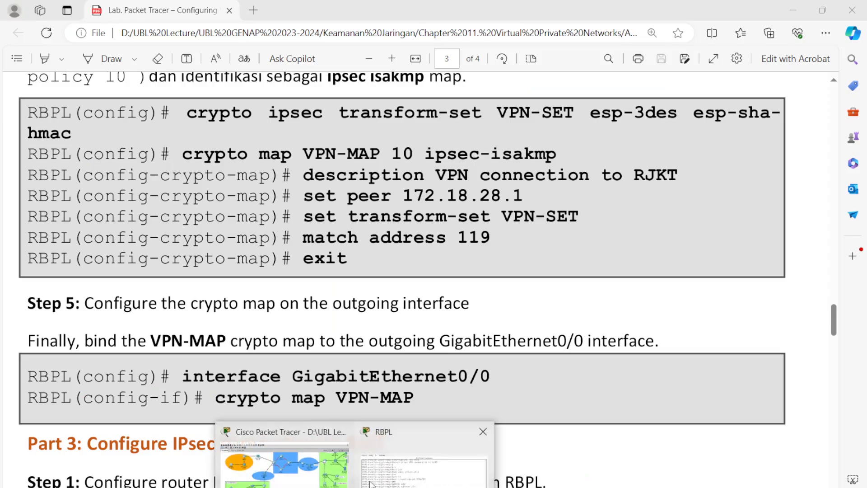
Return to RBPL's console and enter configuration mode for interface gi0/0
left_click(614, 452)
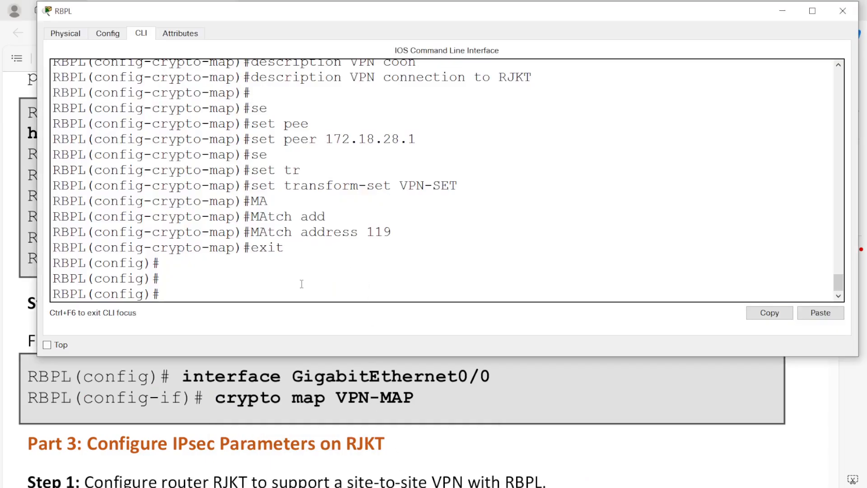
type("inty")
key("BackSpace")
type("gi0/0")
key("Return")
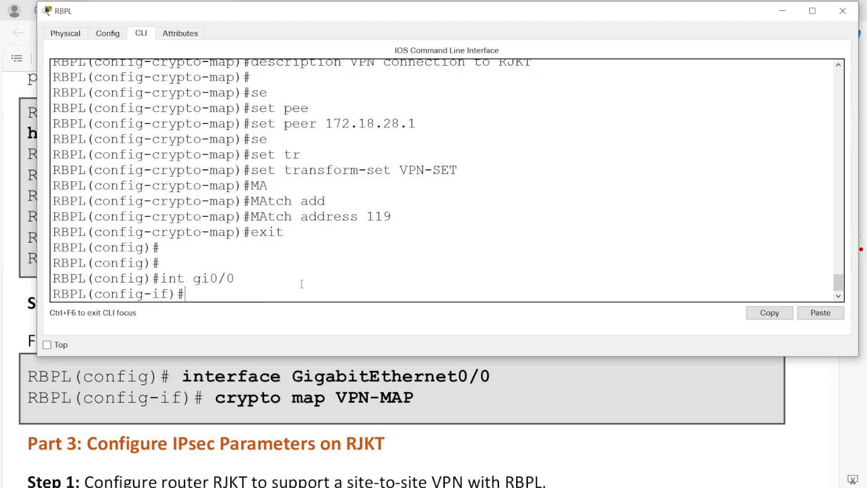
Apply crypto map VPN-MAP to interface gi0/0, verifying the map name in the console history before running the command
type("cr")
key("Tab")
type("ma")
key("Tab")
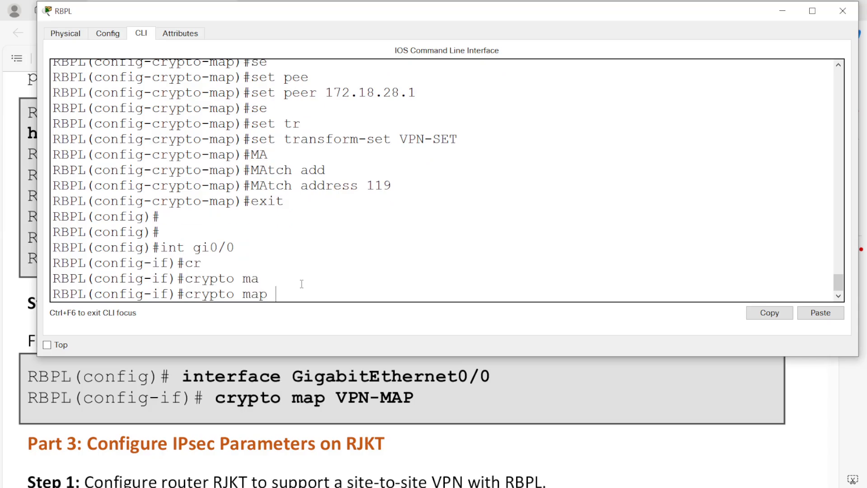
key("Caps_Lock")
type("VPN-MAP")
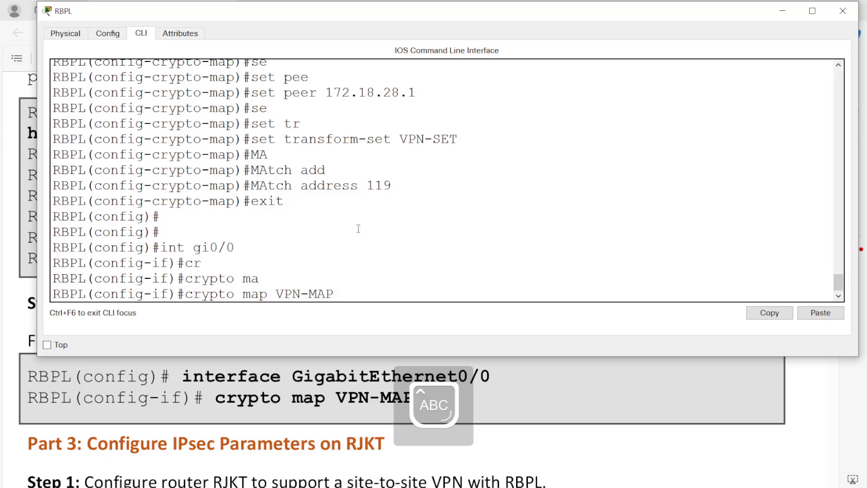
scroll(359, 229, "up", 6)
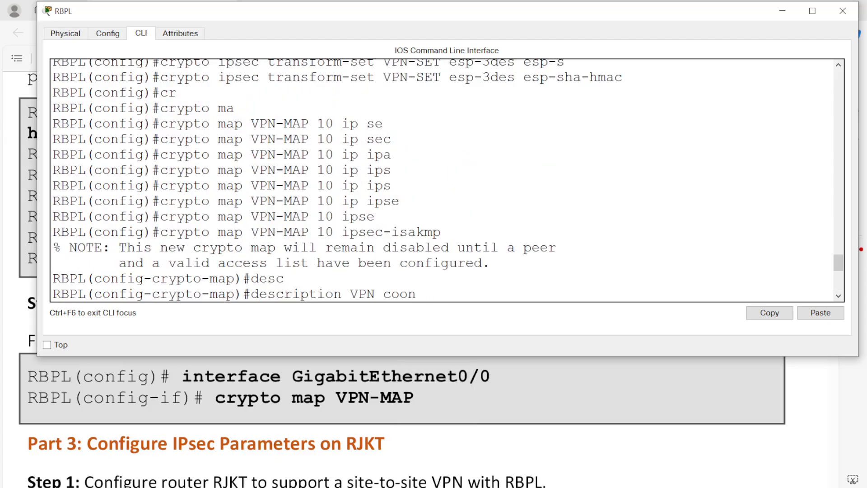
left_click_drag(252, 232, 318, 232)
scroll(327, 237, "down", 6)
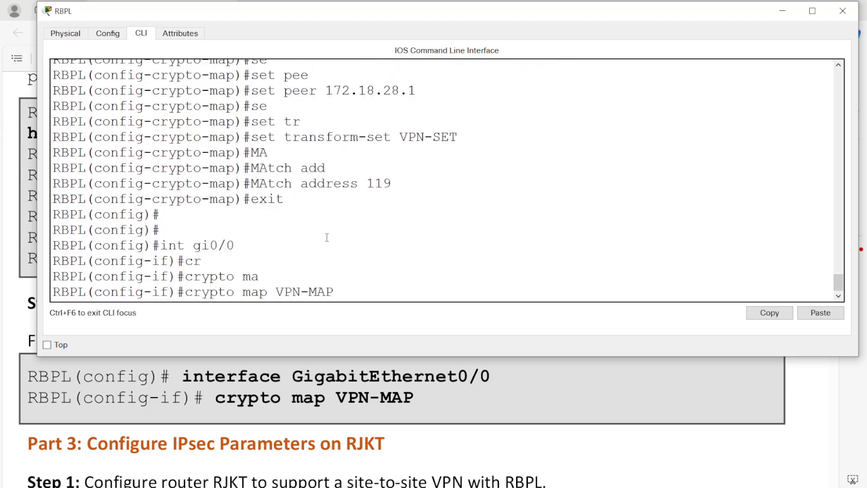
triple_click(382, 253)
key("Return")
key("Return")
key("Return")
key("Return")
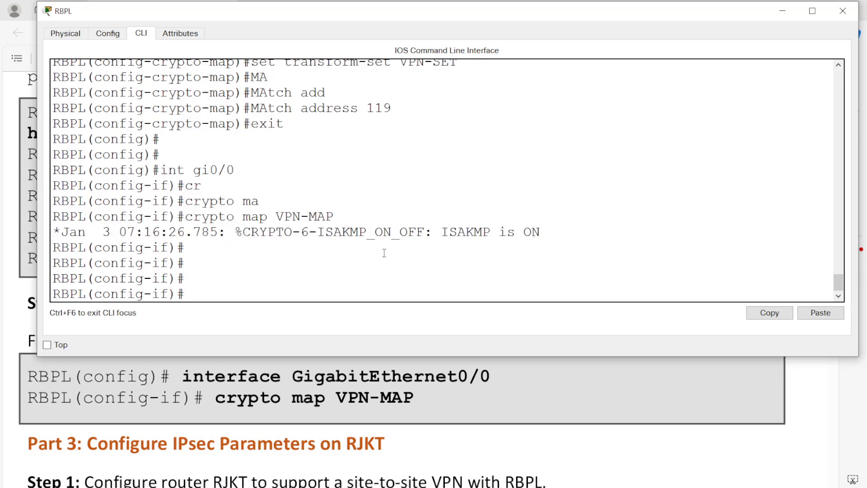
key("Return")
left_click_drag(523, 216, 540, 217)
left_click(400, 259)
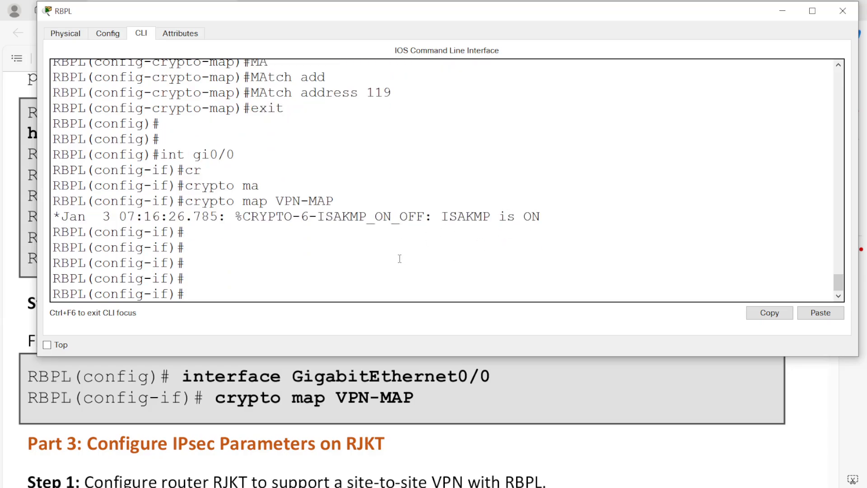
Preview Part 3 of the lab sheet, exit RBPL's configuration modes and close the router's window
scroll(276, 421, "down", 2)
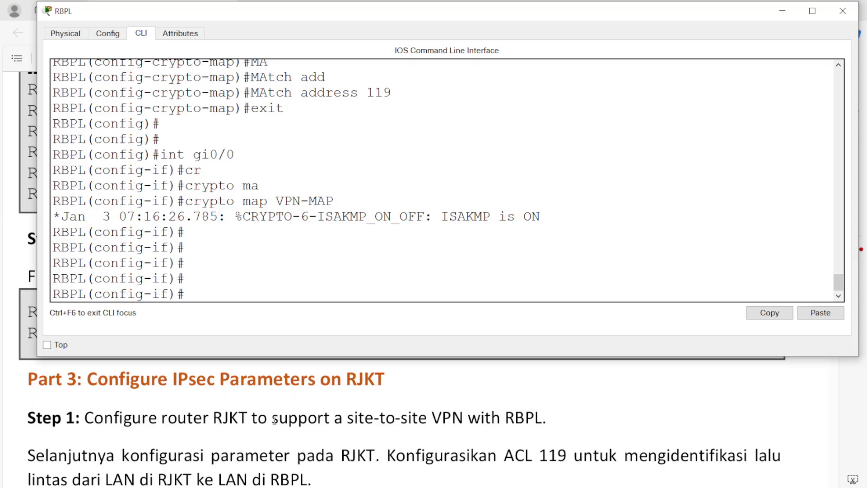
scroll(275, 420, "down", 2)
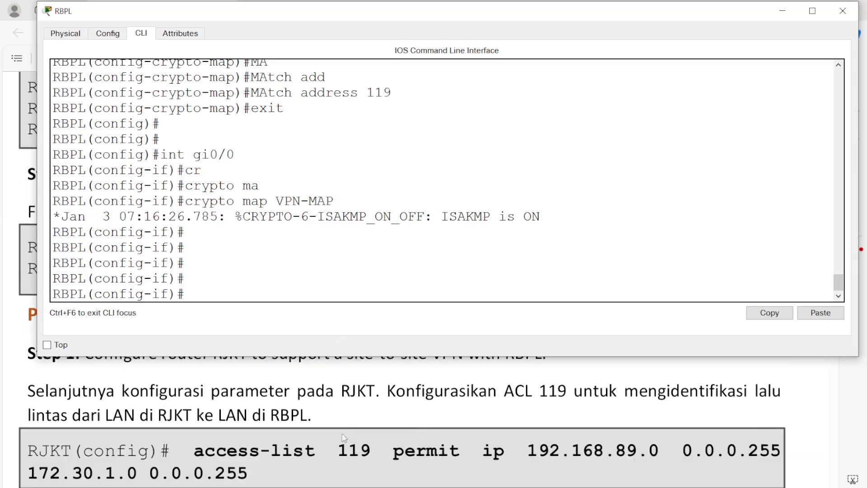
scroll(349, 427, "up", 2)
left_click(311, 234)
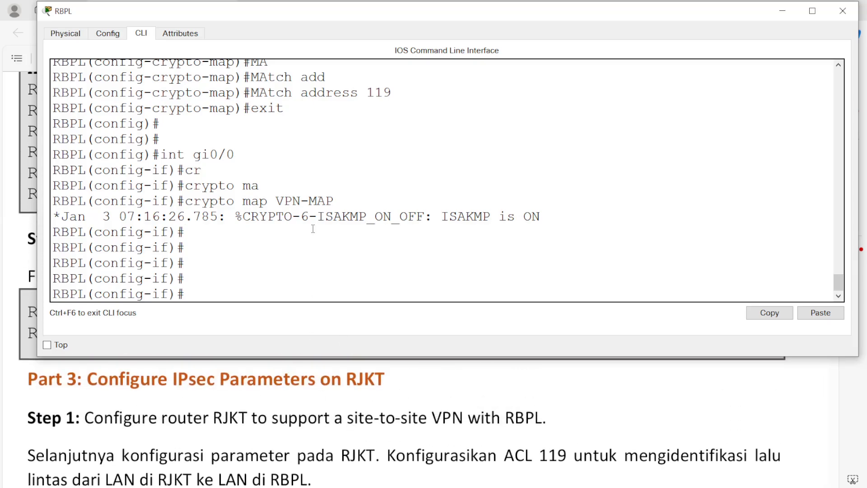
type("exit")
key("Return")
type("exit")
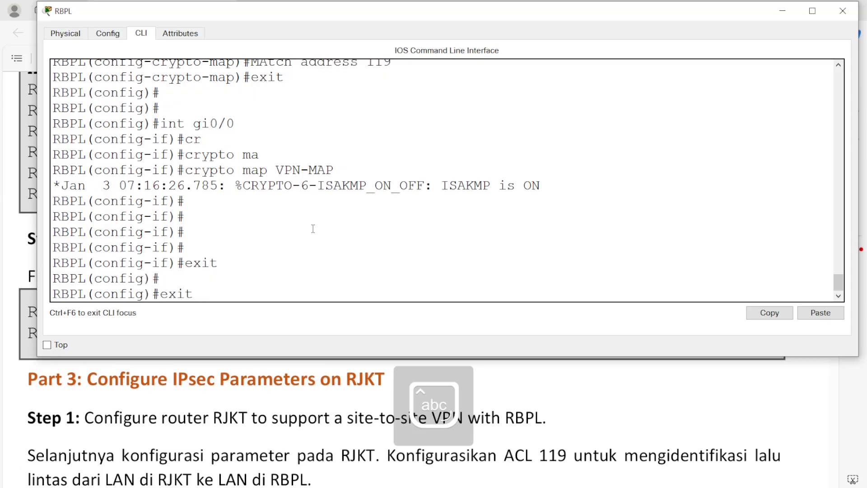
key("Return")
left_click(843, 11)
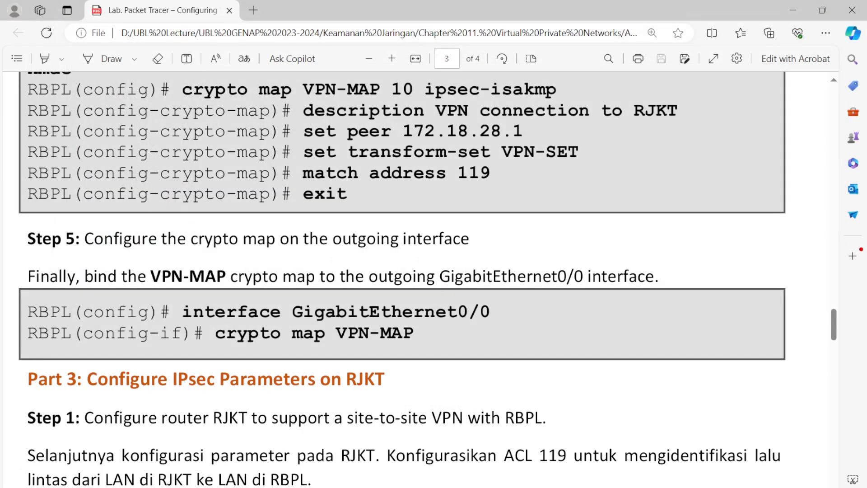
Switch to the Cisco Packet Tracer topology, open router RJKT and widen its window
key("alt+Tab")
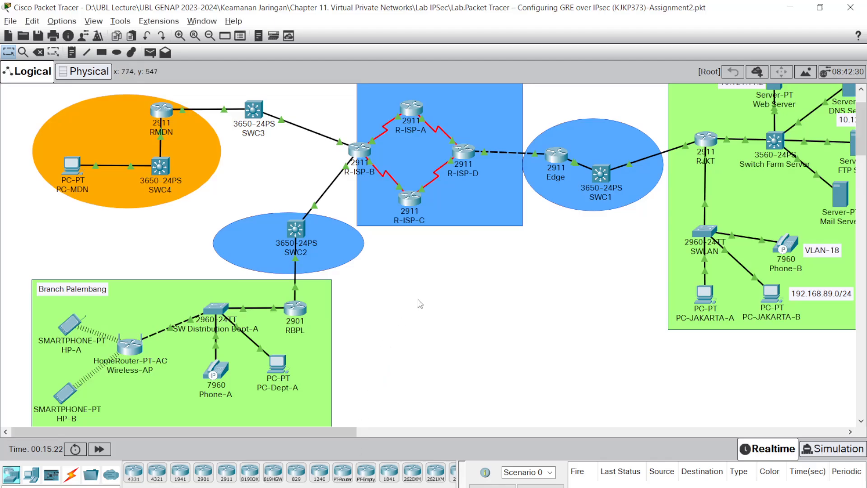
left_click(703, 140)
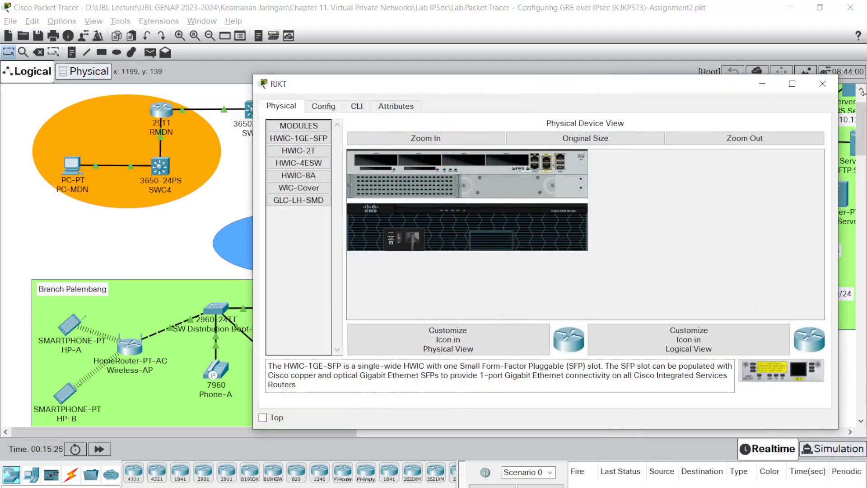
left_click_drag(253, 174, 128, 137)
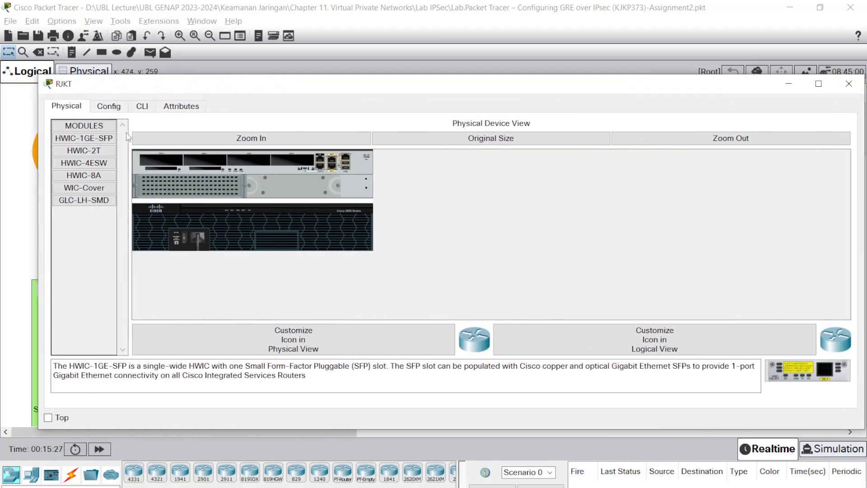
Place RJKT's window over the topology, open its command line and enter privileged EXEC mode
left_click_drag(272, 88, 249, 1)
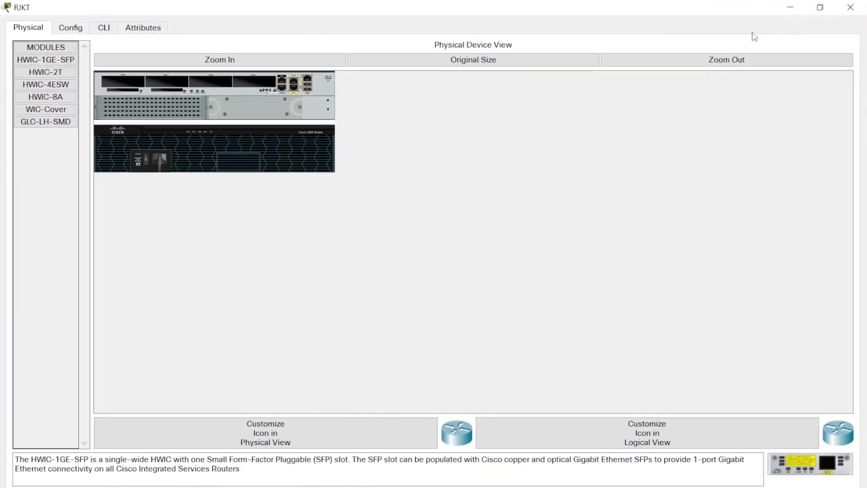
left_click(820, 7)
left_click_drag(445, 79, 425, 36)
left_click(138, 57)
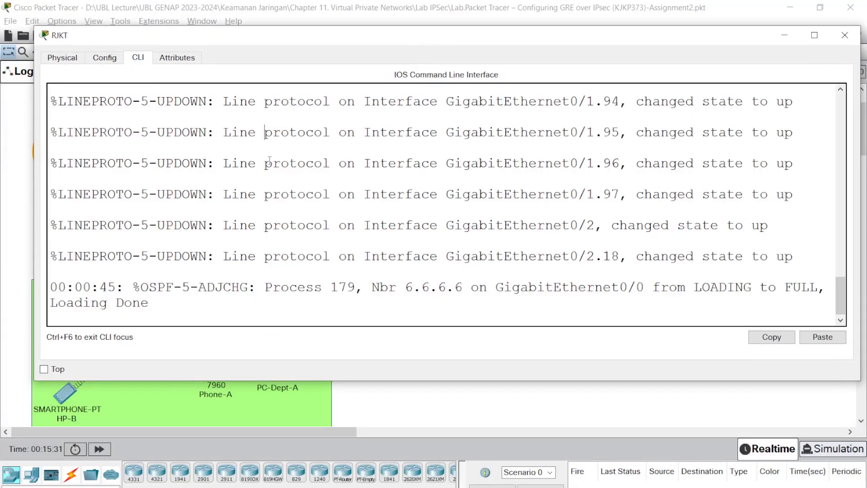
key("Return")
key("Return")
key("Return")
type("ena")
key("Return")
key("Return")
Show RJKT's version information and check the security technology package's license status
type("sho")
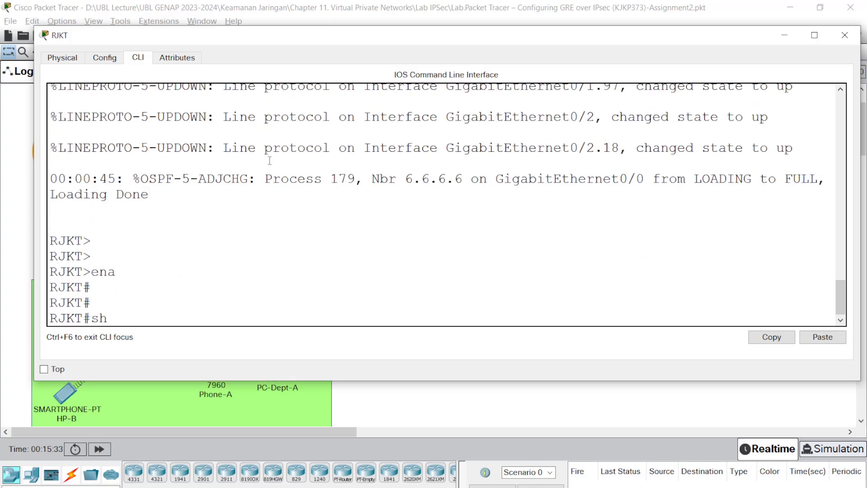
key("Tab")
type("ver")
key("Return")
key("space")
key("space")
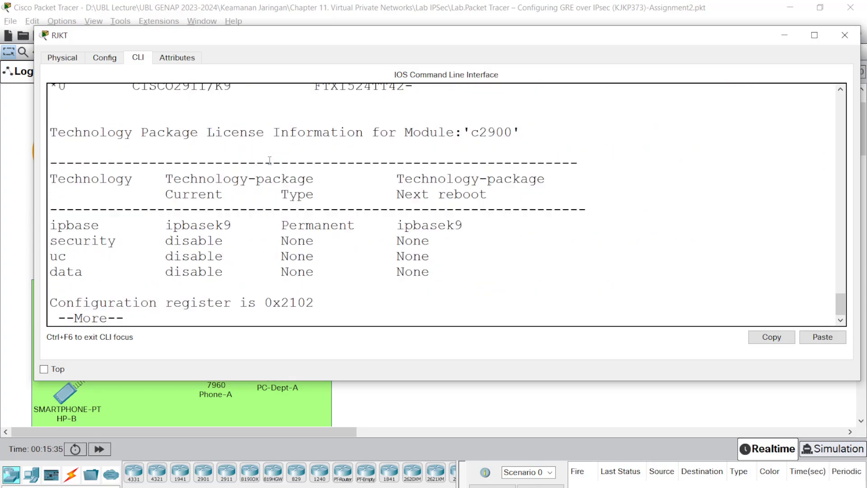
left_click_drag(181, 241, 480, 244)
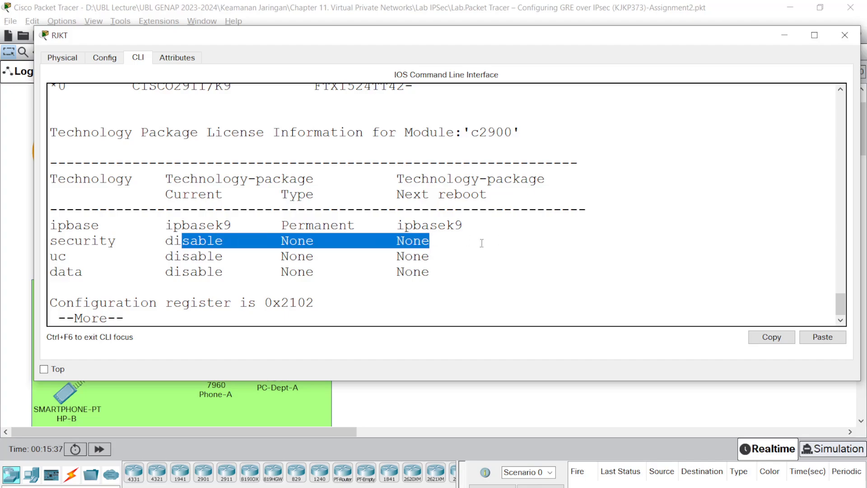
left_click(429, 257)
key("space")
Enter global configuration mode and run license boot module c2900 technology-package securityk9, leaving the acceptance prompt blank
type("conf t")
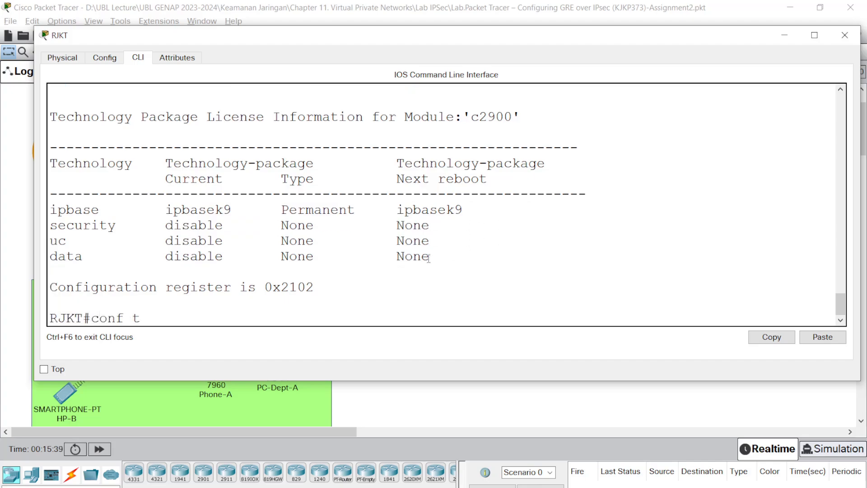
key("Return")
type("lo")
key("Tab")
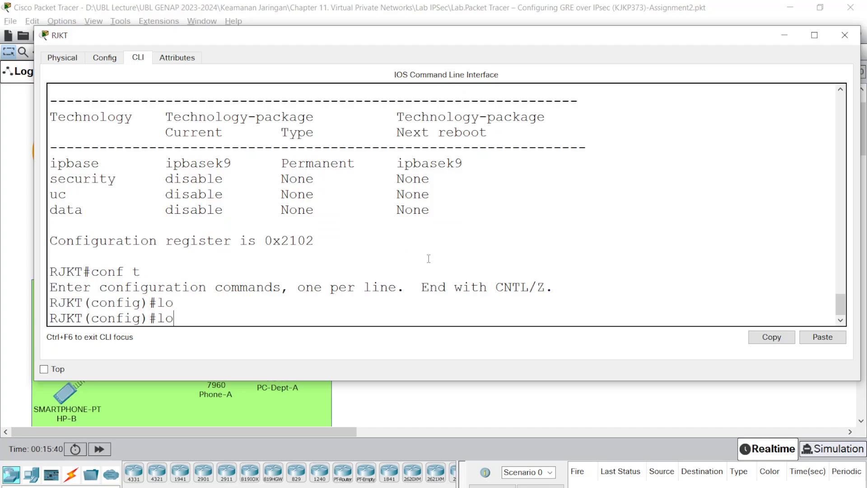
key("BackSpace")
type("ic")
key("Tab")
type("b")
key("Tab")
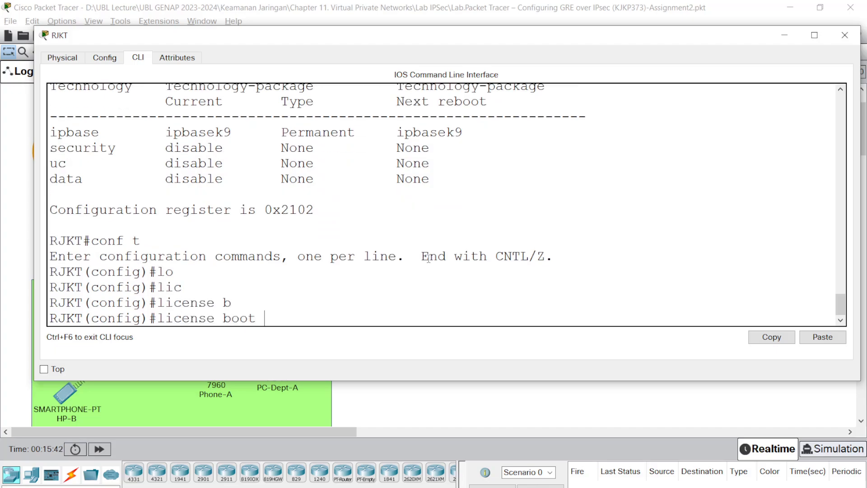
type("mo")
key("Tab")
type("c29")
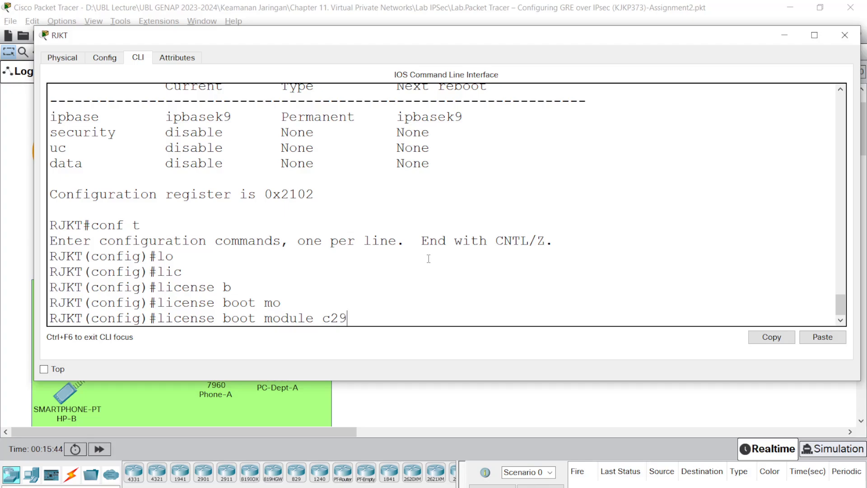
type("00 pac")
key("Tab")
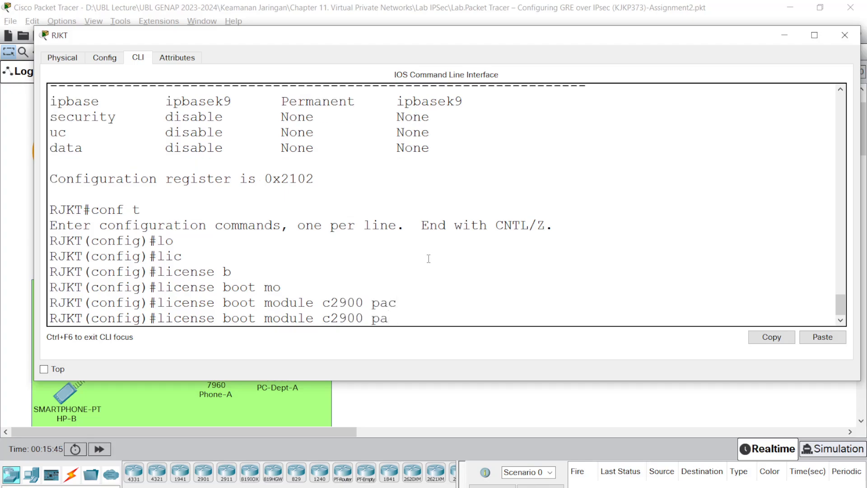
key("BackSpace")
key("BackSpace")
type("tr")
type("e")
type("c")
key("Tab")
type("se")
key("Tab")
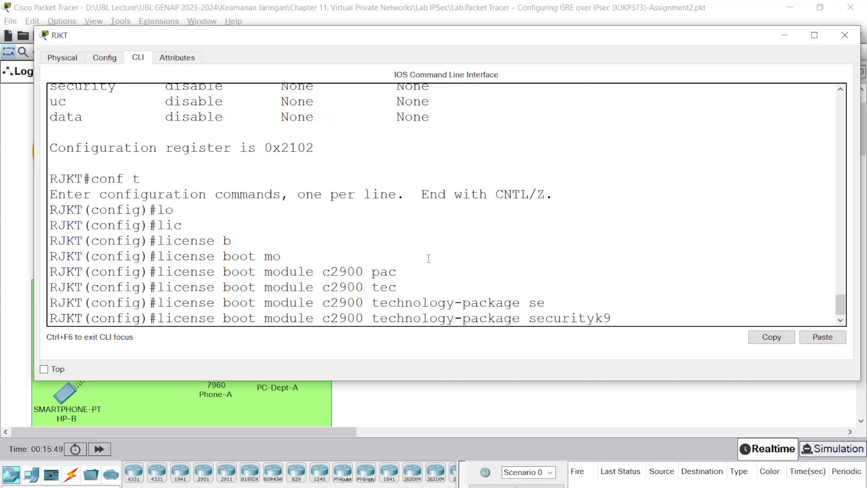
key("Return")
key("Return")
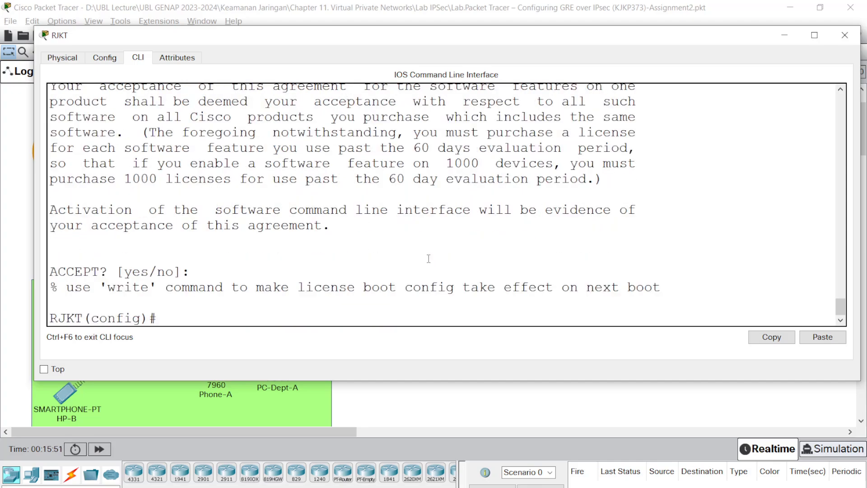
Run the securityk9 license command again and accept its agreement with yes
key("Up")
key("Return")
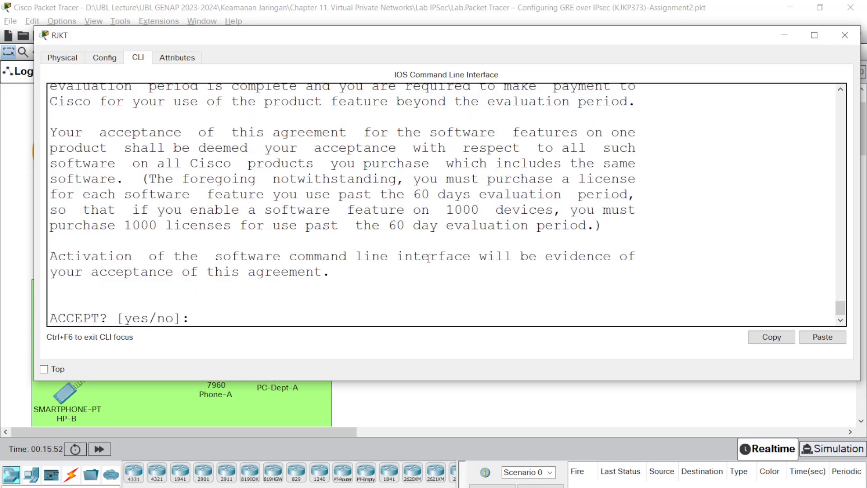
type("yes")
key("Return")
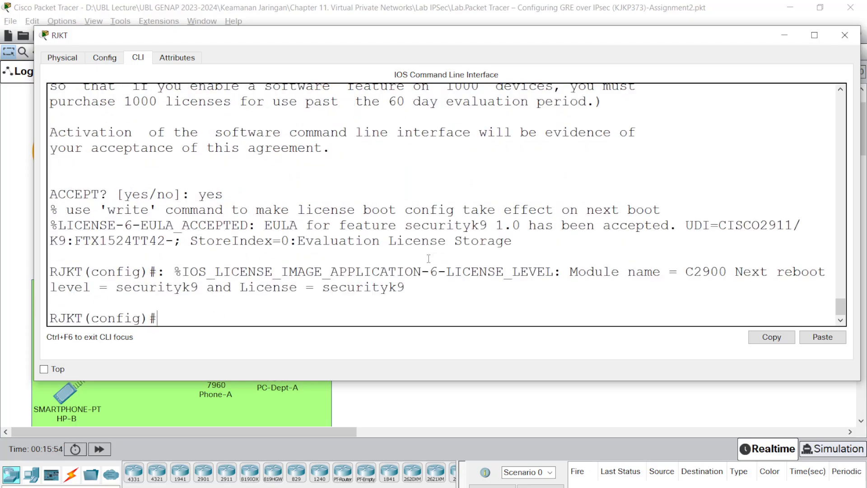
Leave configuration mode and save RJKT's running configuration to startup-config
type("end")
key("Return")
key("Return")
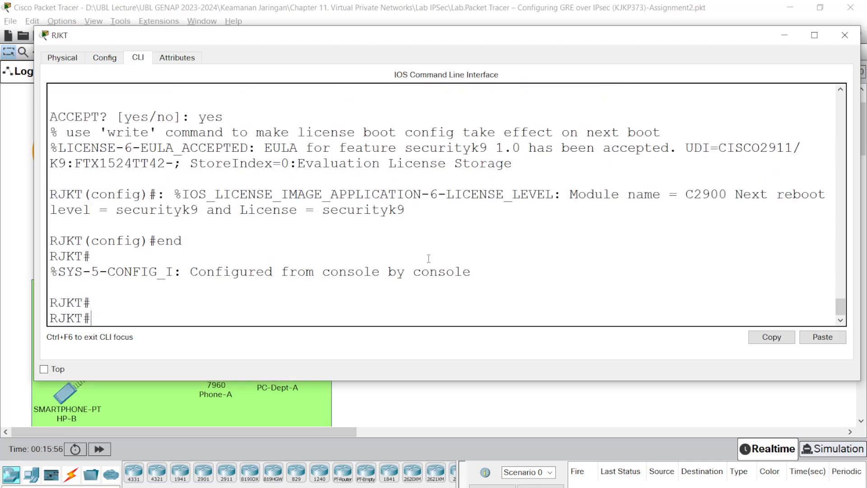
type("cop")
key("Tab")
type("r")
key("Tab")
type("st")
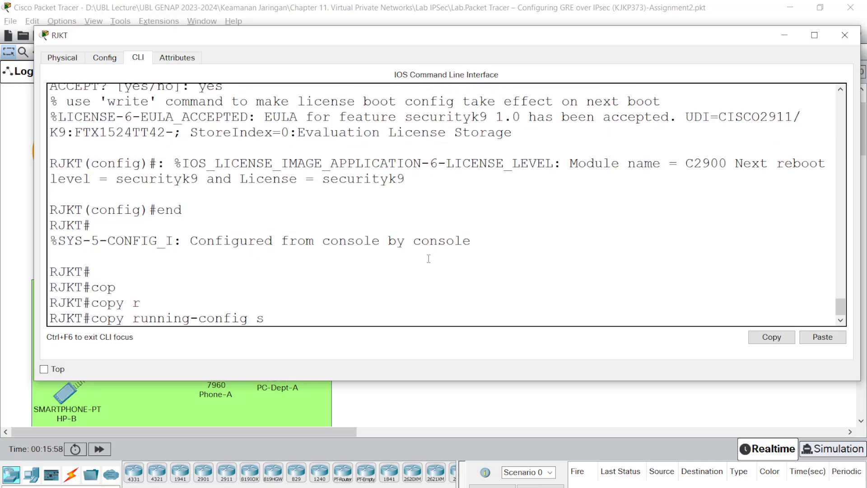
key("Tab")
key("Return")
key("Return")
Reload router RJKT and confirm the restart
type("reload")
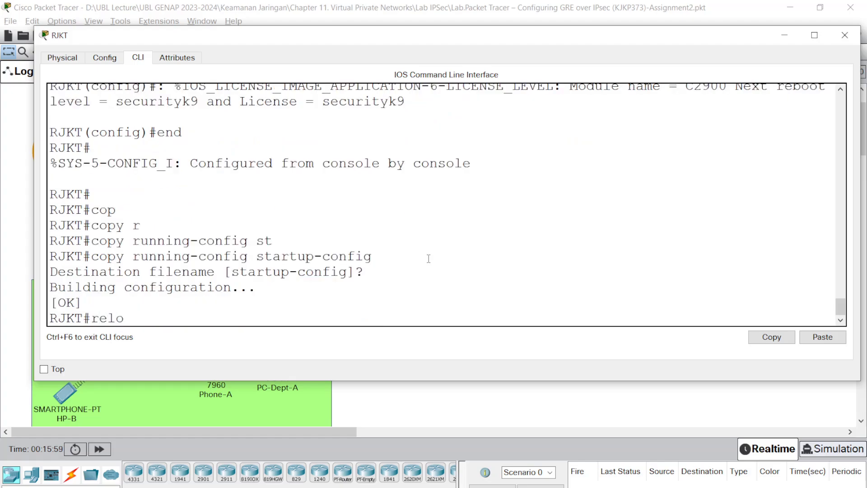
key("Return")
key("Return")
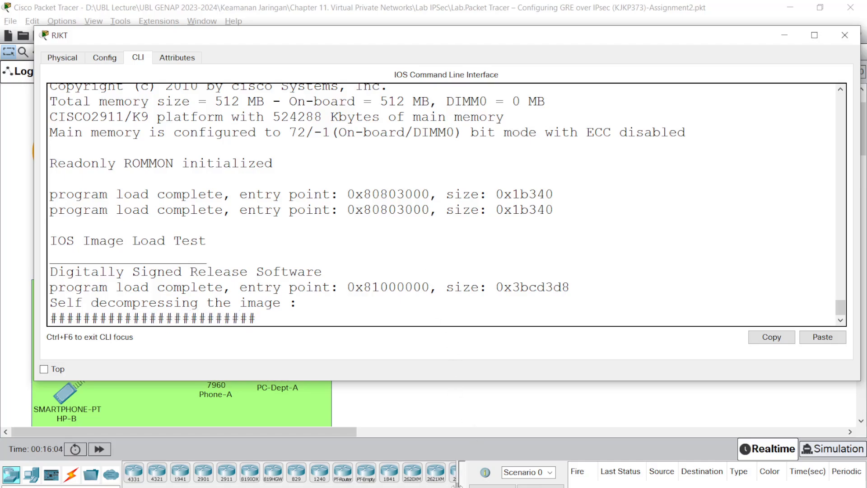
Switch to the lab sheet, find Part 3's ACL 119 command, and return to RJKT's console with it in view
key("alt+Tab")
scroll(430, 416, "down", 4)
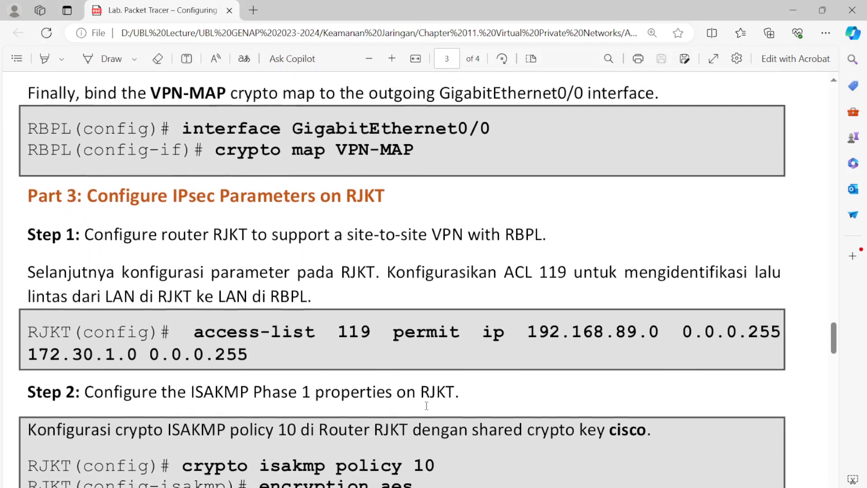
scroll(426, 407, "up", 1)
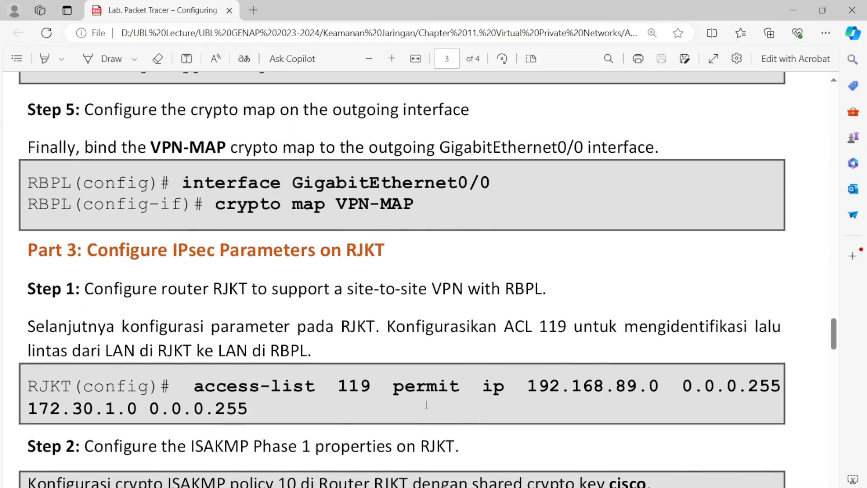
key("alt+Tab")
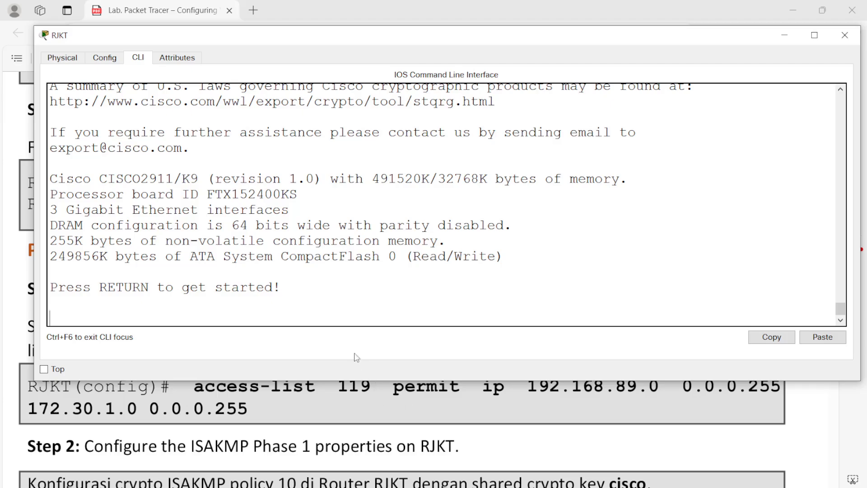
Start a new console session on the reloaded RJKT and enter global configuration mode
left_click(360, 281)
key("Return")
type("ena")
key("Return")
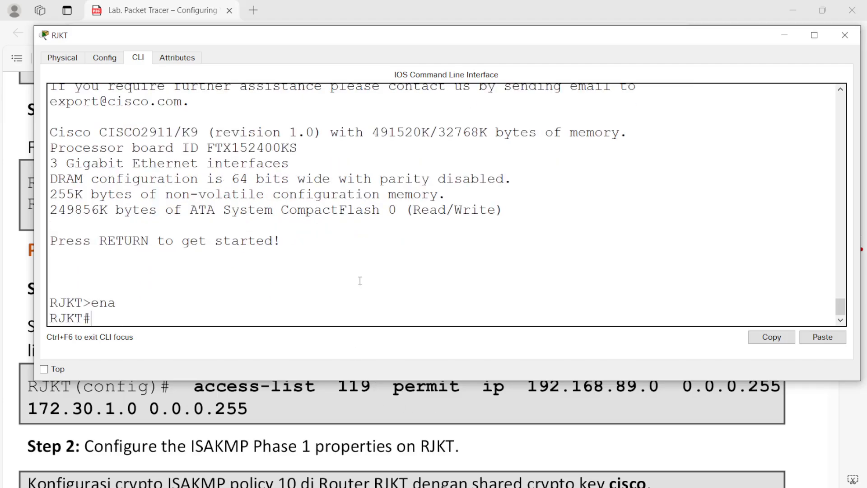
type("conf t")
key("Return")
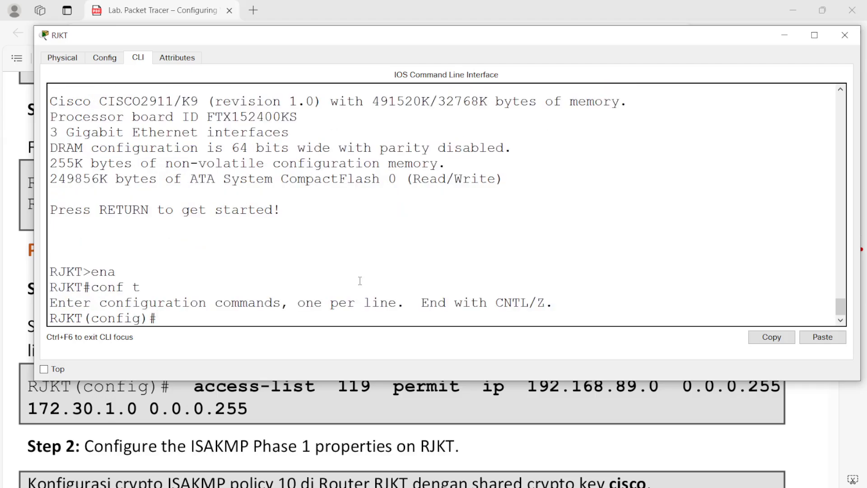
Create access list 119 permitting IP traffic from 192.168.89.0 0.0.0.255 to 172.30.1.0 0.0.0.255
type("acc")
key("Tab")
type("11")
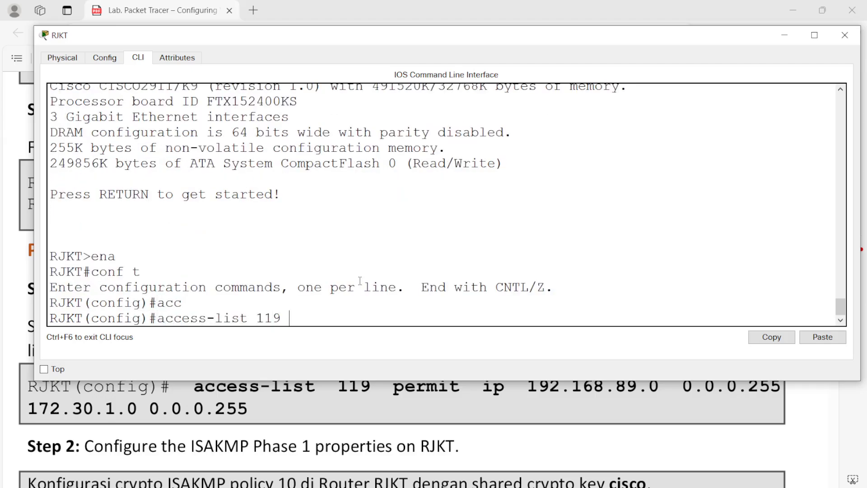
type("9 permit ip 192.1")
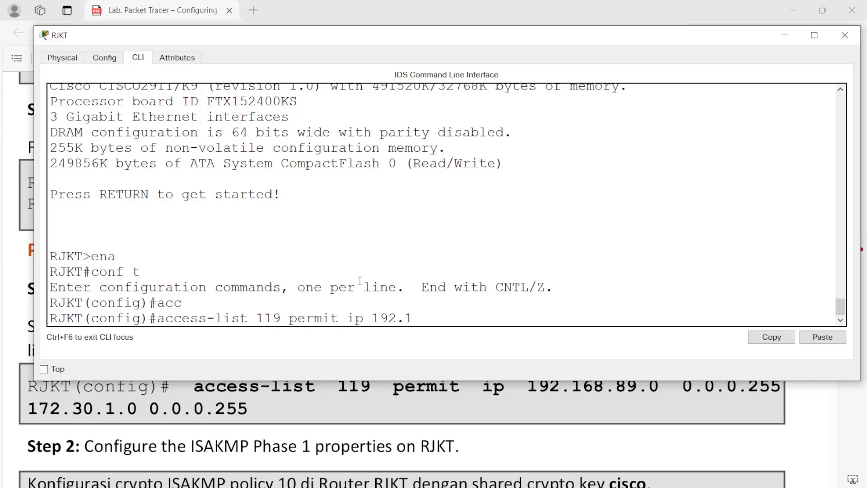
type("68.89.0 0.0.0.2")
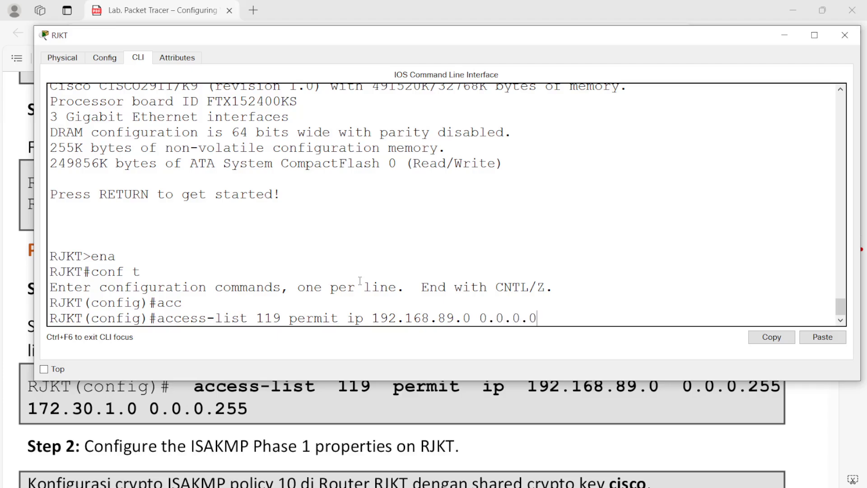
type("55 172.30.1.0 0.0.0")
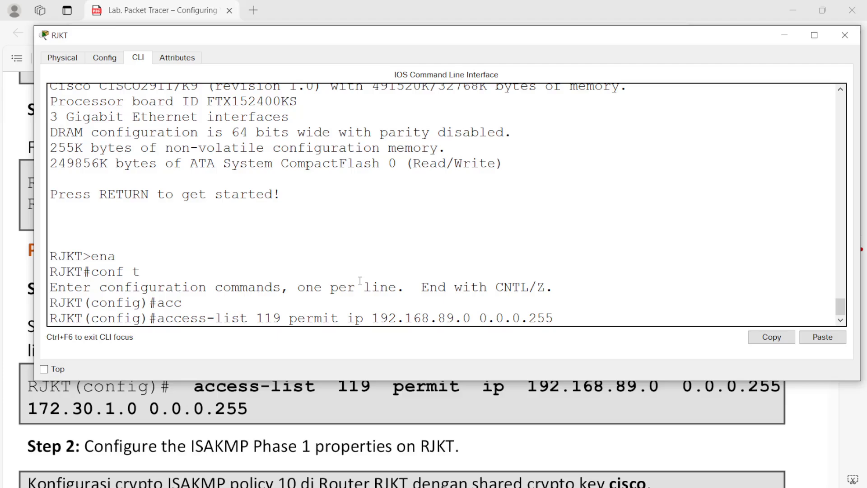
type("172.30.1.0 0.0.0.")
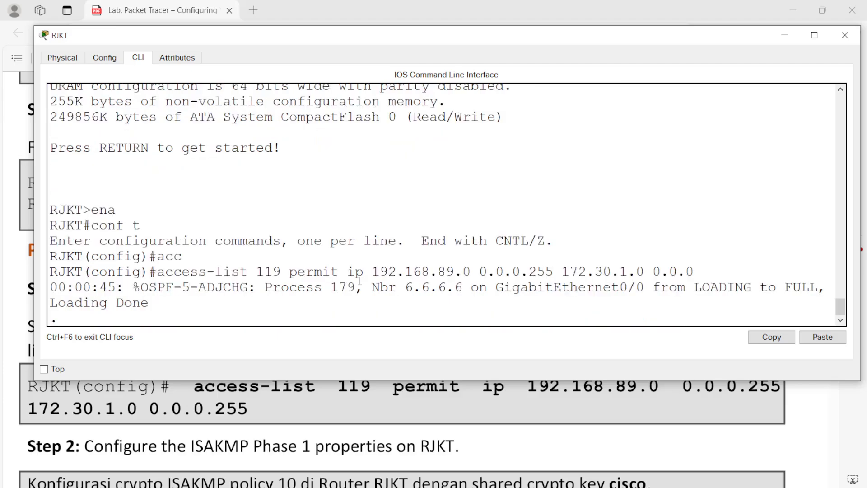
type("255")
key("Return")
key("Return")
key("Return")
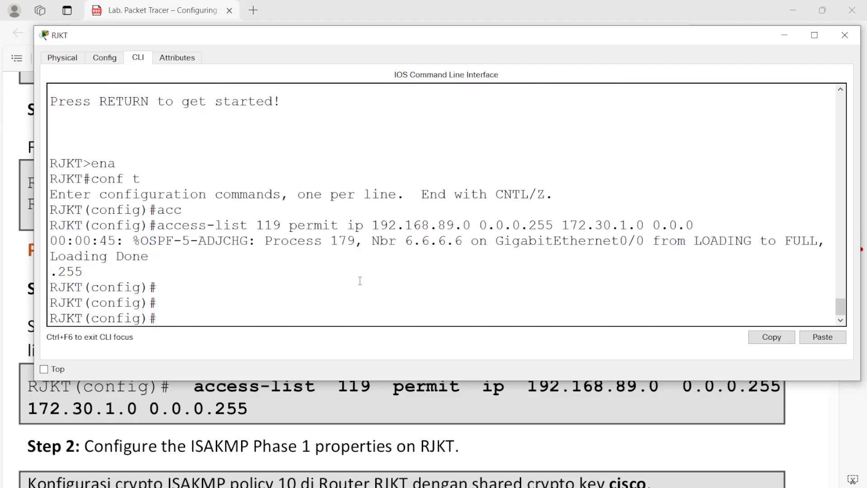
Bring the lab sheet's ISAKMP Phase 1 commands into view beneath RJKT's console window
left_click(390, 412)
scroll(389, 412, "down", 3)
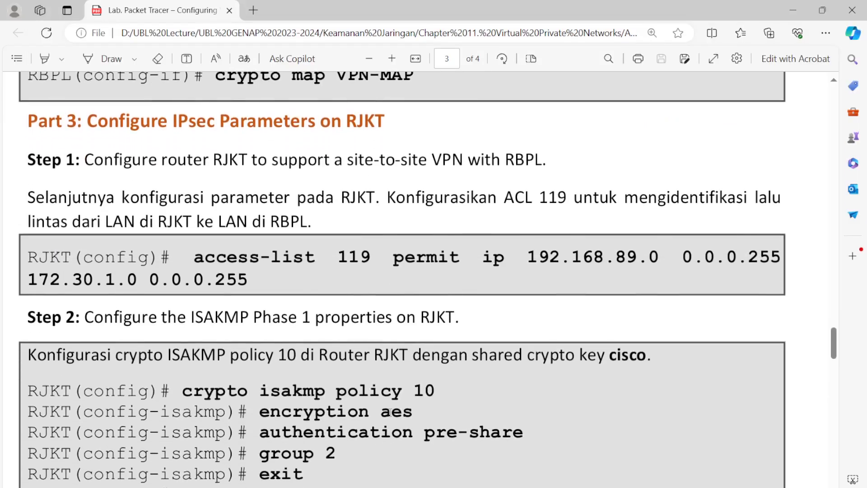
scroll(389, 412, "down", 2)
key("alt+Tab")
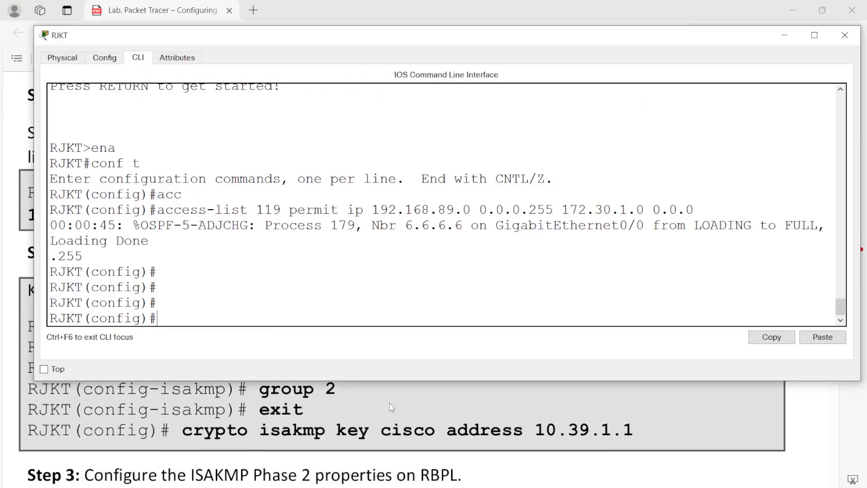
left_click(375, 384)
scroll(375, 384, "up", 2)
left_click(374, 380)
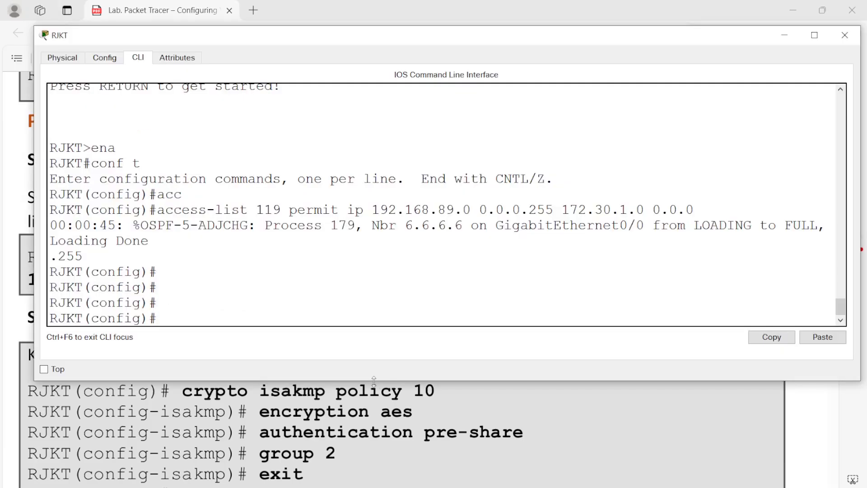
Create ISAKMP policy 10 on RJKT with crypto isakmp policy 10
type("cr")
key("Tab")
type("is")
key("Tab")
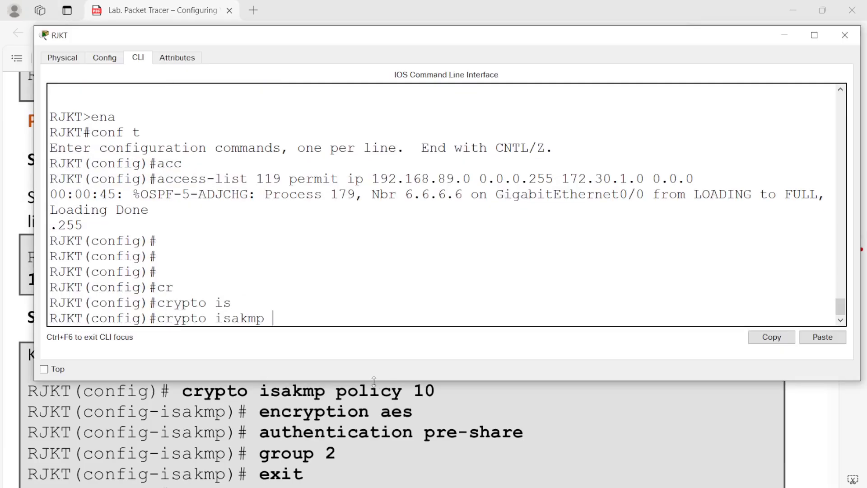
type("po")
key("Tab")
type("10")
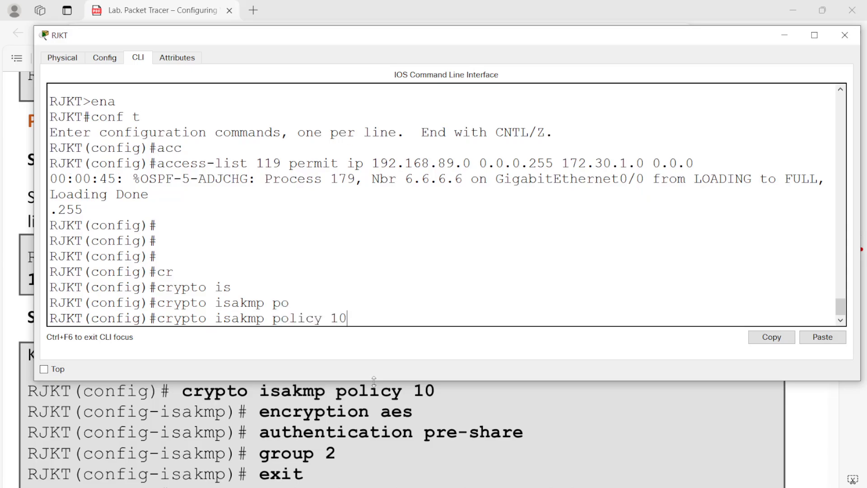
key("Return")
Set the encryption of ISAKMP policy 10 on RJKT to aes
type("en")
key("Tab")
type("ae")
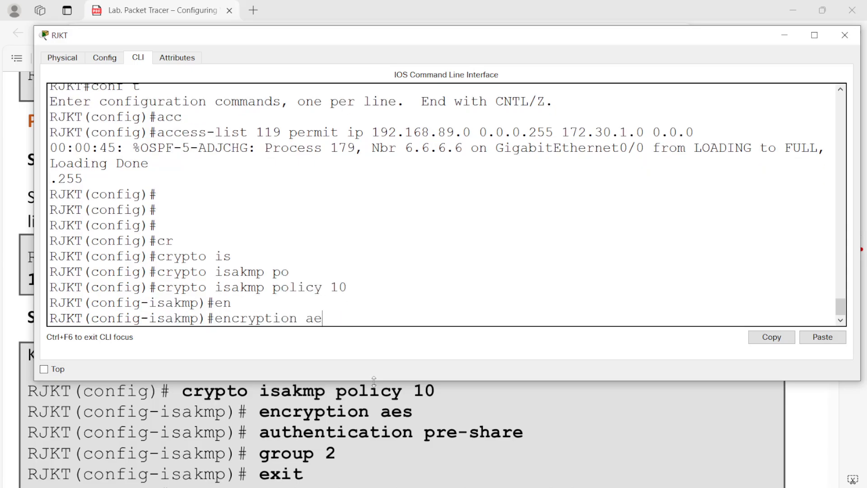
type("s")
key("Return")
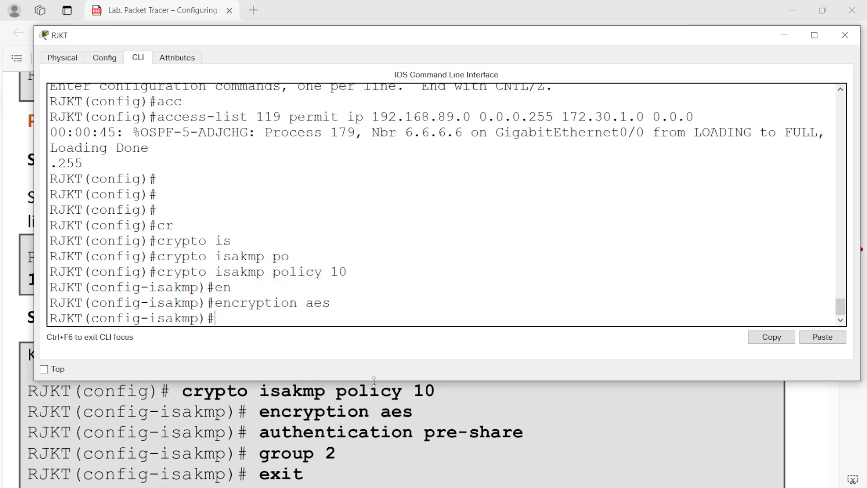
Set the authentication method of ISAKMP policy 10 on RJKT to pre-share
type("au")
key("Tab")
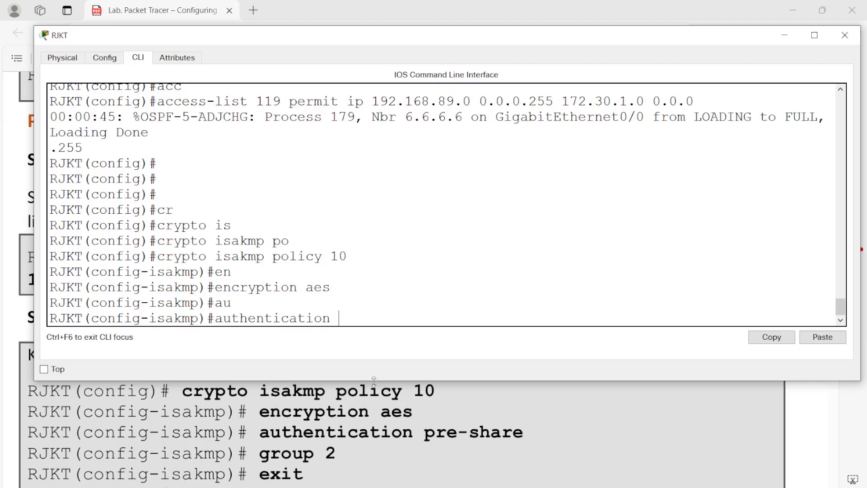
type("pre")
key("Tab")
key("Return")
List the available Diffie-Hellman groups, assign group 2 to ISAKMP policy 10, and exit to global configuration mode
type("gr")
key("Tab")
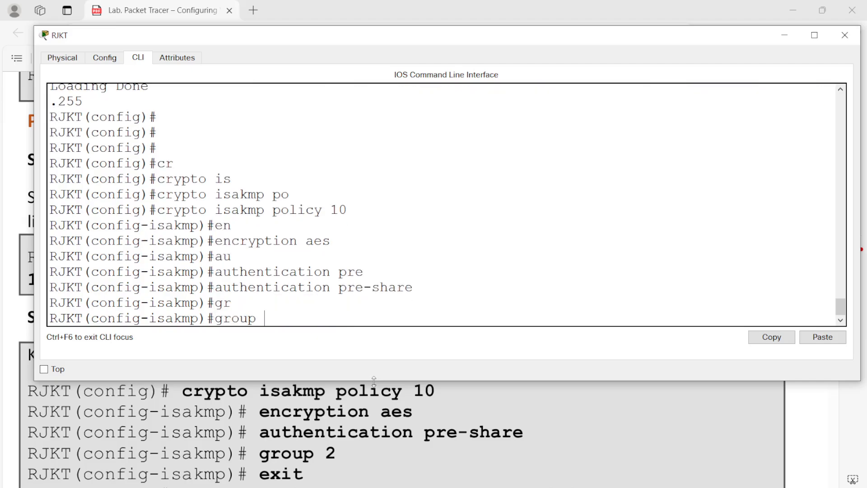
type("?")
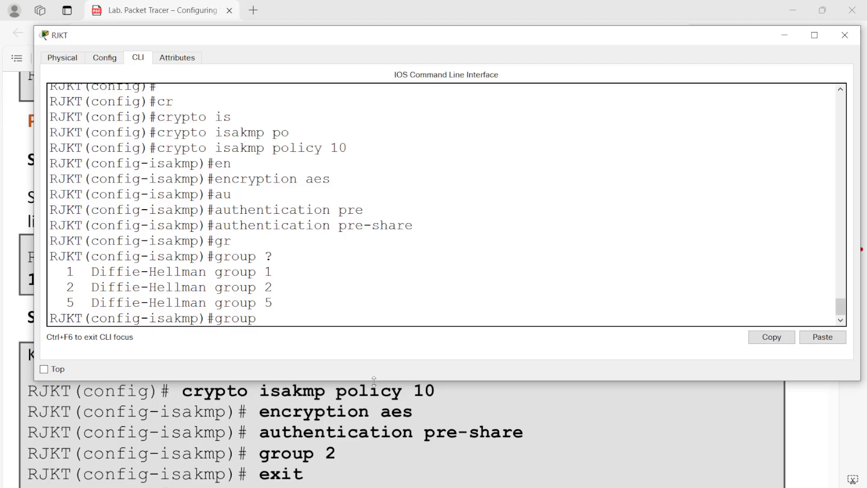
type("2")
key("Return")
type("exit")
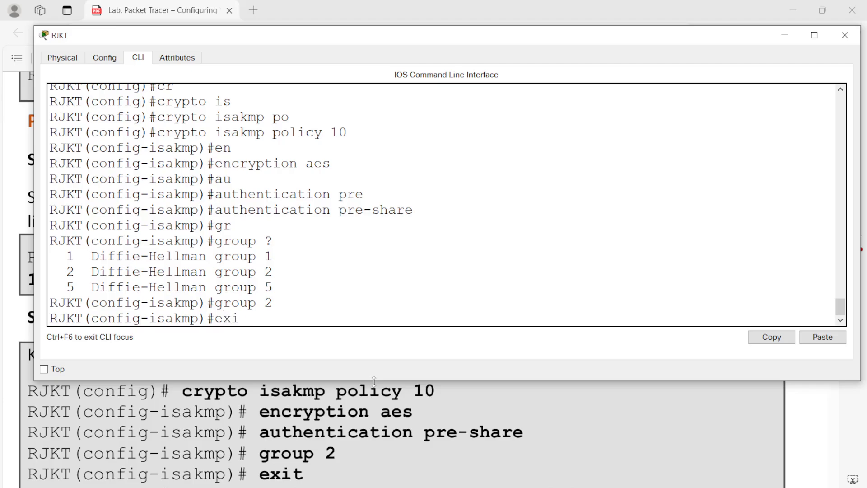
key("Return")
key("Return")
key("Return")
Define the ISAKMP pre-shared key on RJKT for peer address 10.39.1.1, entering the key from the lab sheet
type("cry")
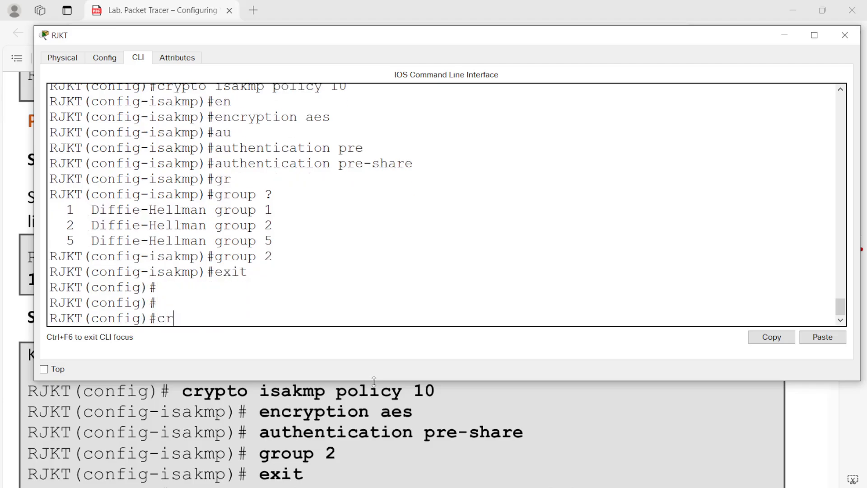
key("Tab")
type("is")
key("Tab")
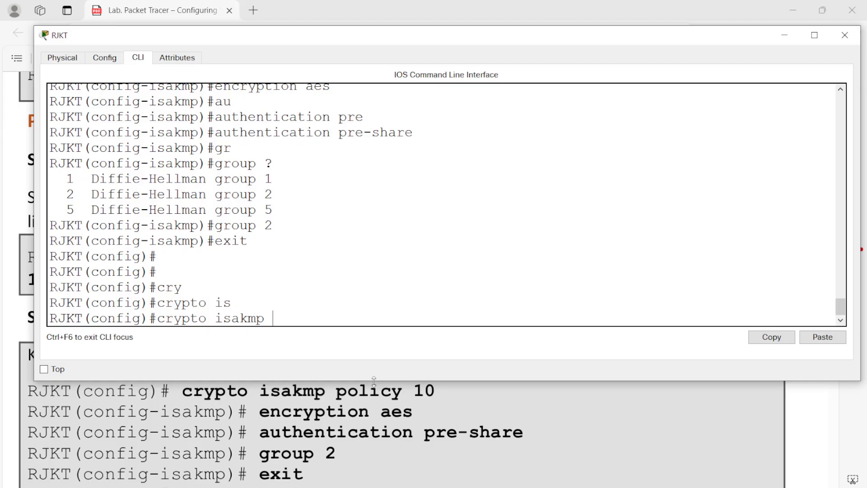
type("ke")
key("Tab")
type("cisc")
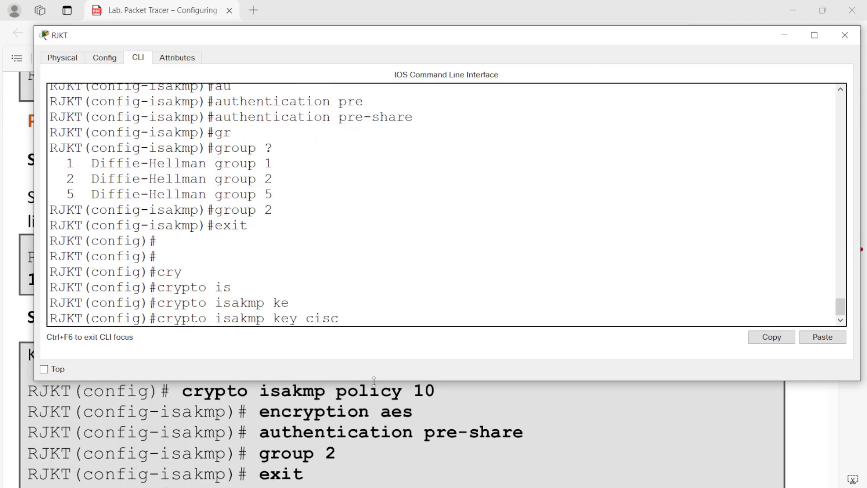
type("o ad")
key("Tab")
type("1")
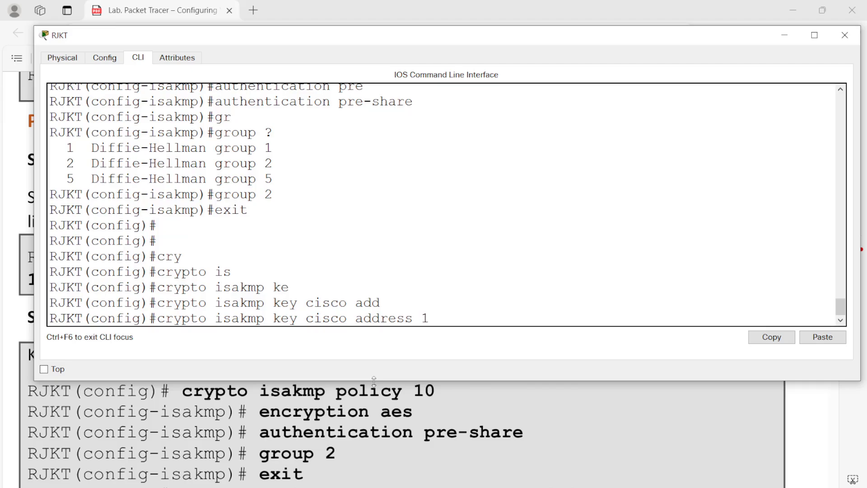
type("0.39.1.1")
key("Return")
key("Return")
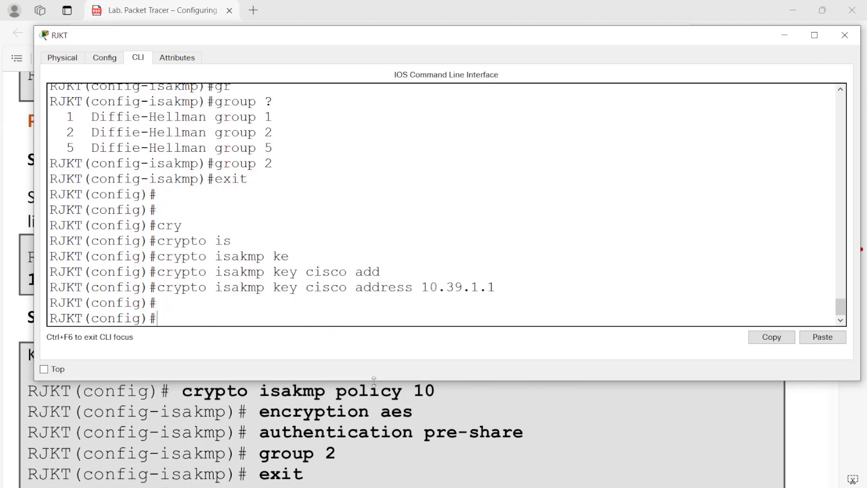
Review the lab sheet's Phase 2 instructions and bring RBPL's transform-set and crypto map commands into view beneath RJKT's console
left_click(360, 475)
scroll(361, 466, "down", 5)
scroll(360, 454, "down", 2)
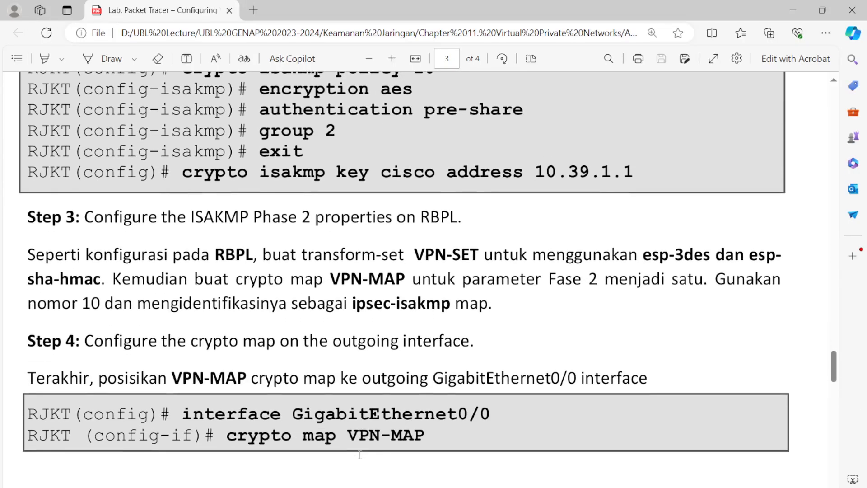
scroll(357, 451, "up", 15)
scroll(352, 448, "up", 5)
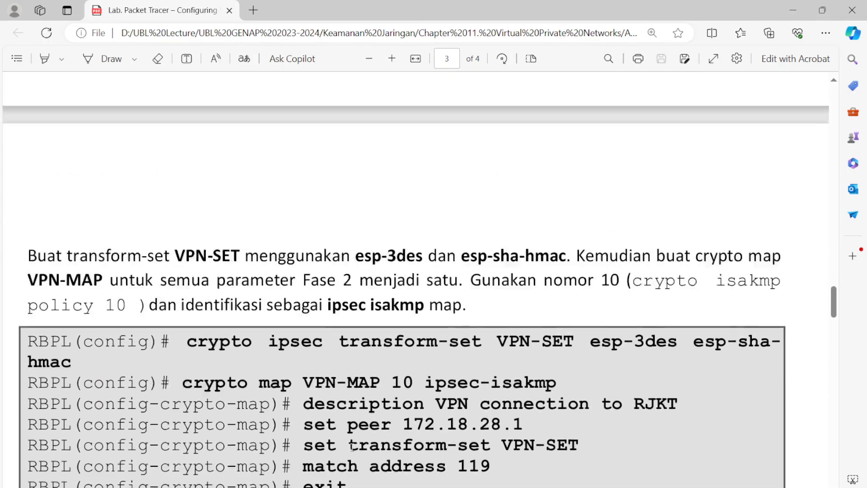
scroll(352, 447, "down", 3)
scroll(352, 448, "up", 2)
scroll(352, 448, "down", 3)
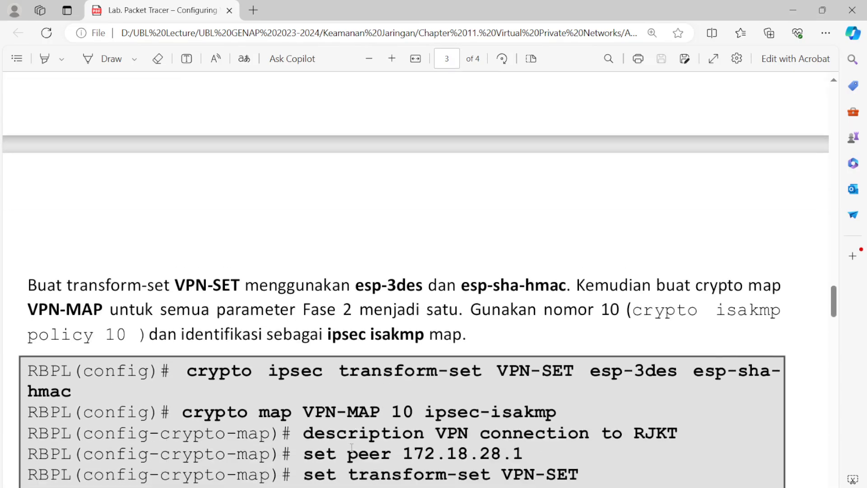
scroll(352, 448, "up", 2)
key("alt+Tab")
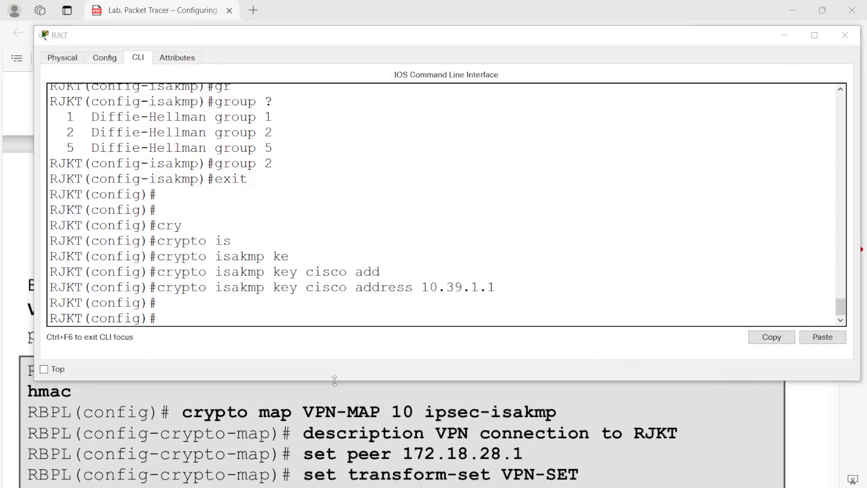
key("alt+Tab")
scroll(337, 384, "up", 2)
key("alt+Tab")
Create the IPsec transform set VPN-SET on RJKT with esp-3des and esp-sha-hmac
type("cr")
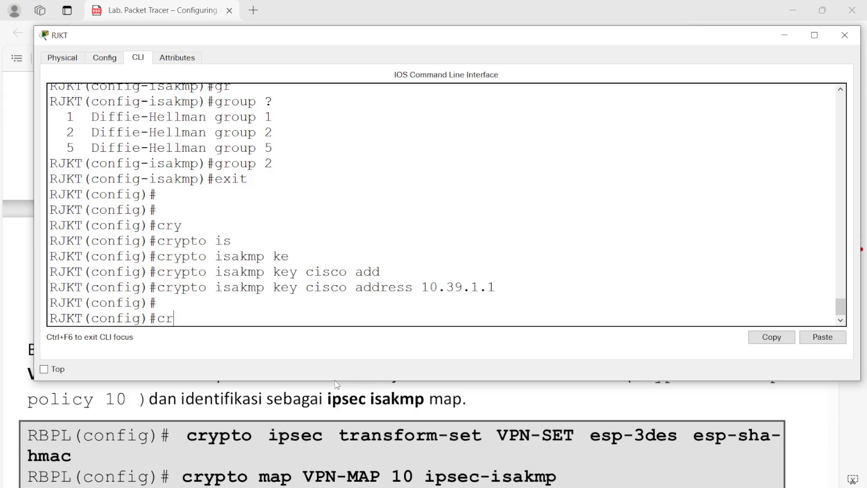
key("Tab")
type("ip se")
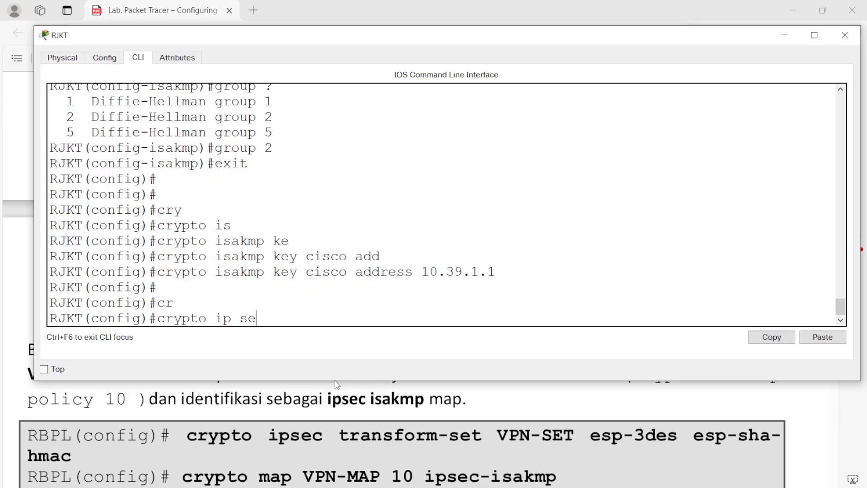
key("BackSpace")
key("BackSpace")
key("BackSpace")
type("se")
key("Tab")
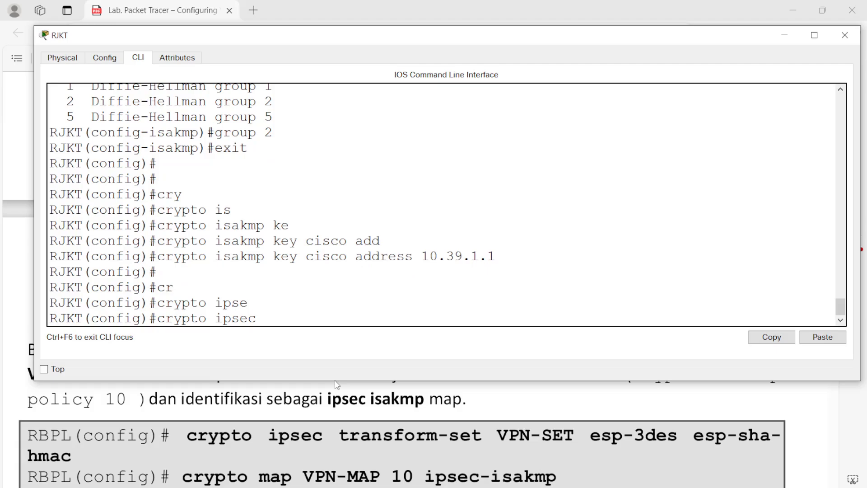
type("tr")
key("Tab")
key("Caps_Lock")
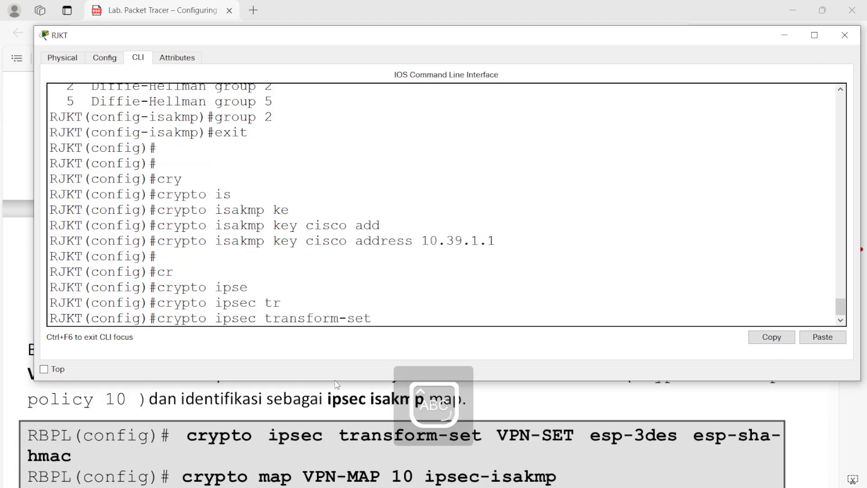
type("VPN-SET")
key("Caps_Lock")
type("esp")
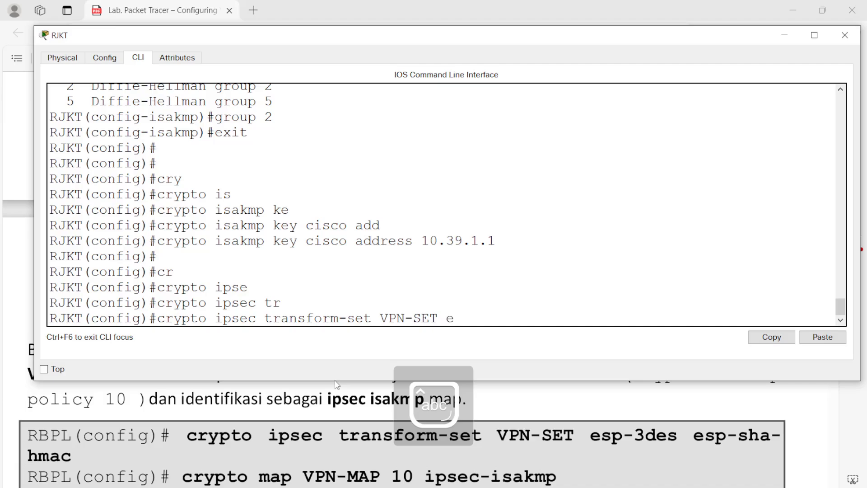
key("Tab")
type("-")
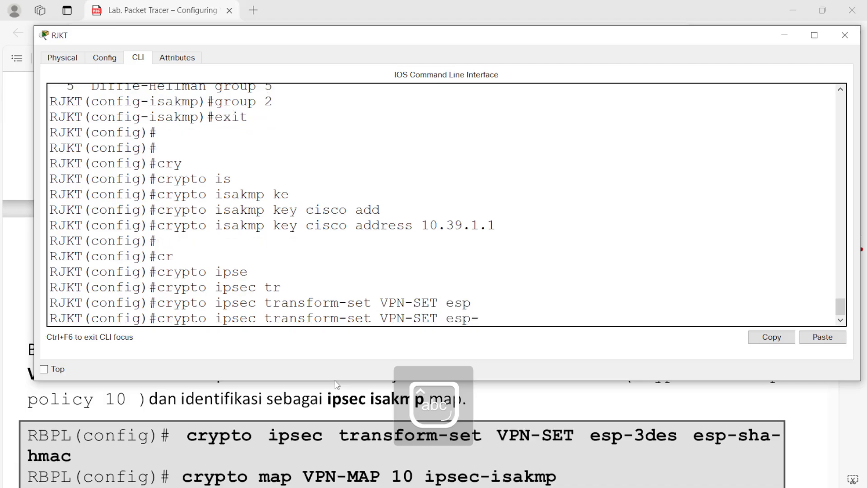
type("3des ")
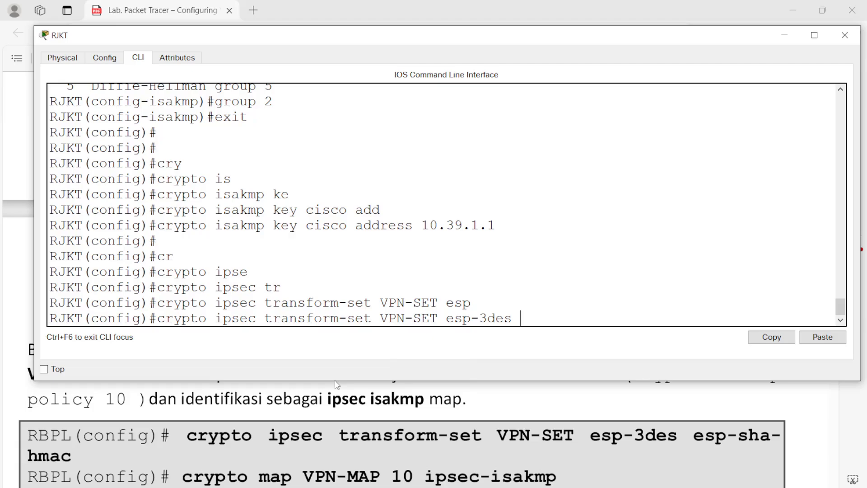
type("esp")
key("Tab")
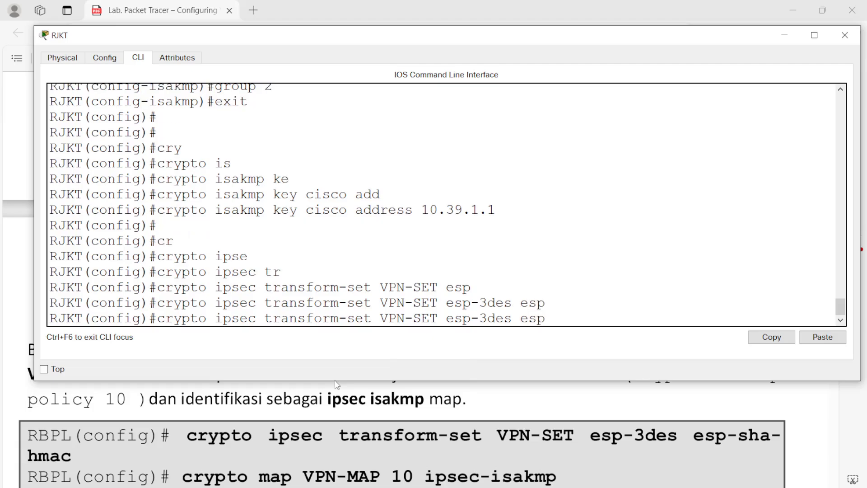
type("-sh")
key("Tab")
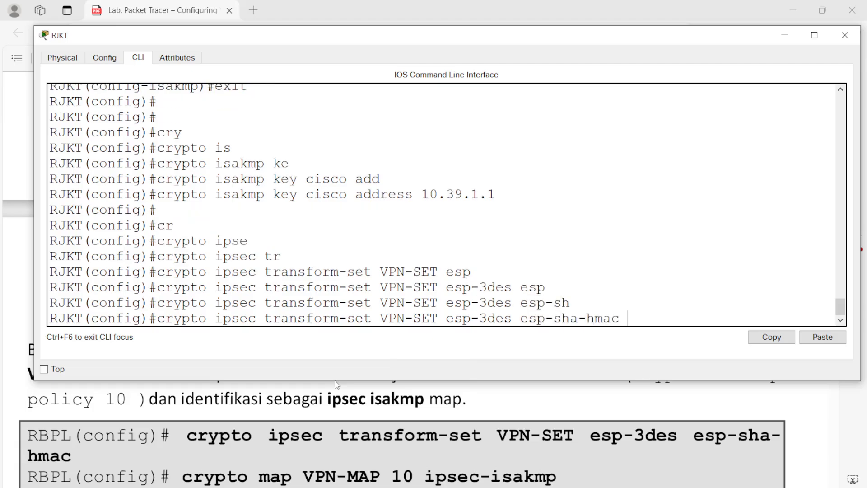
key("Return")
Create crypto map VPN-MAP with sequence number 10 as ipsec-isakmp on RJKT
type("cr")
key("Tab")
type("ma")
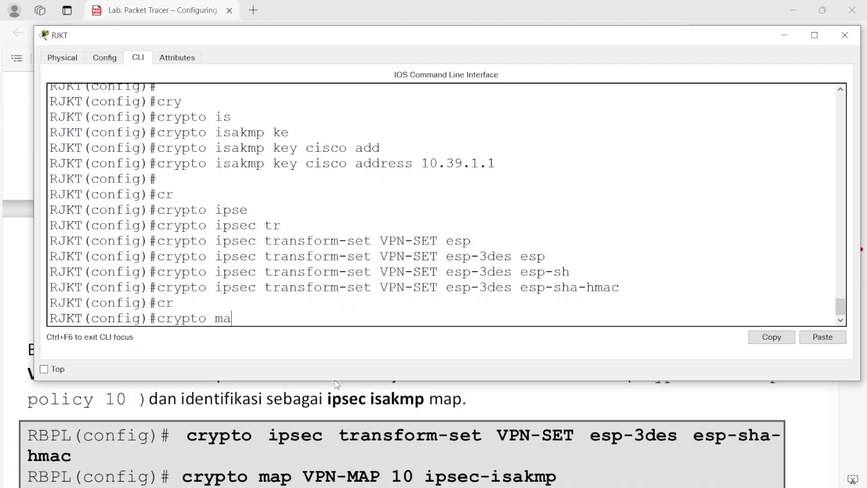
key("Tab")
key("Caps_Lock")
type("VPN")
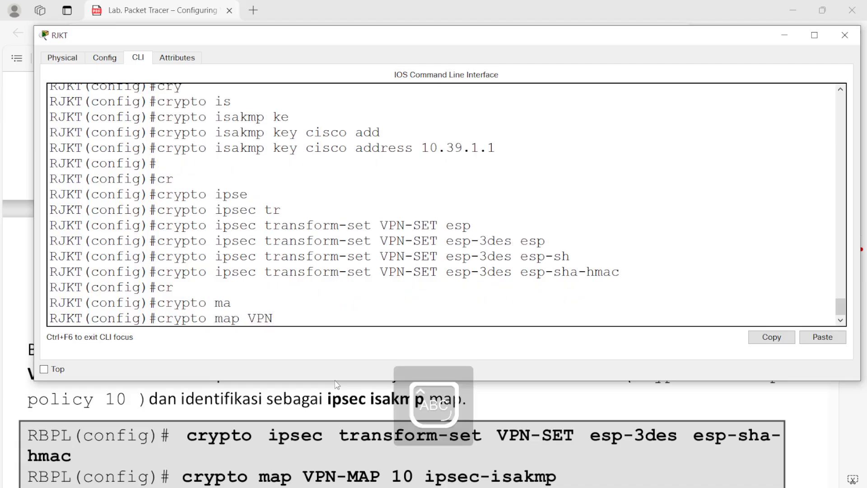
type("-MAP")
key("Caps_Lock")
type("10 ips")
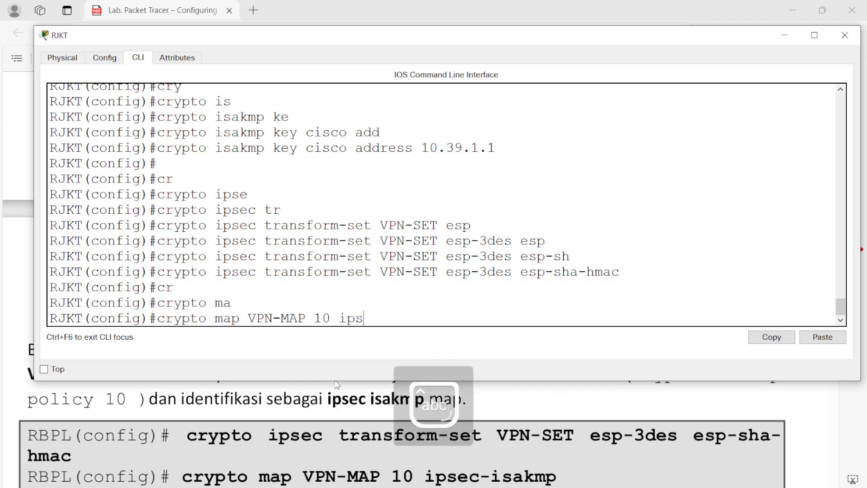
key("Tab")
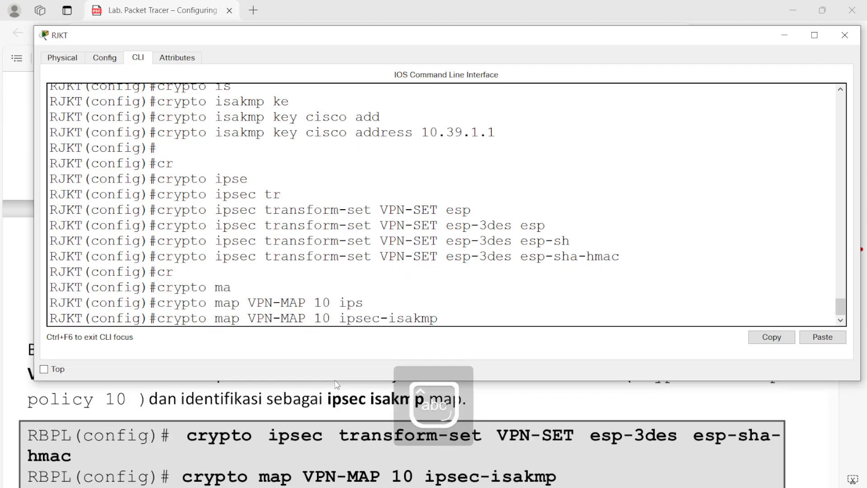
key("Return")
Give crypto map VPN-MAP 10 on RJKT the description VPN connection to RBPL
type("desc")
key("Tab")
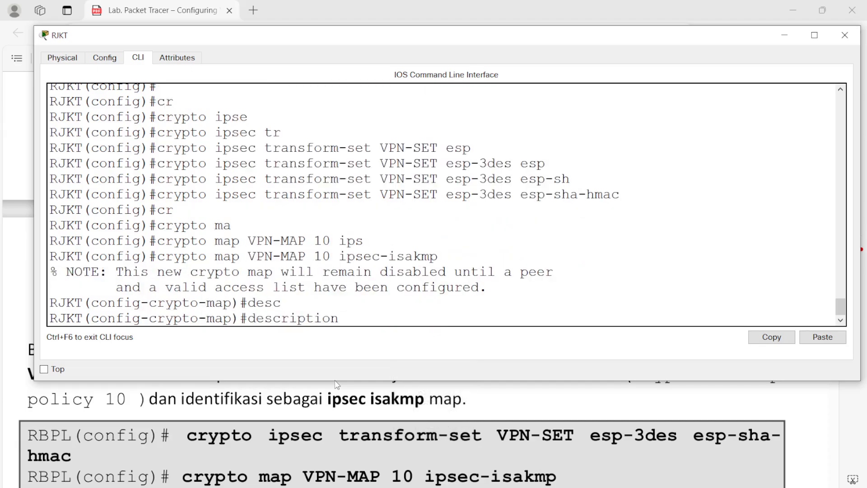
key("Caps_Lock")
type("VPN")
key("Caps_Lock")
type("t")
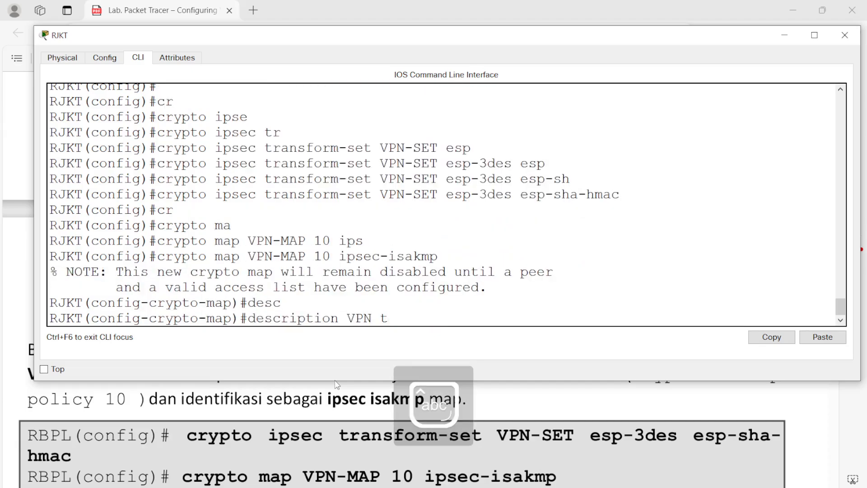
key("BackSpace")
key("Caps_Lock")
type("C")
key("Caps_Lock")
type("onn")
key("BackSpace")
key("BackSpace")
key("BackSpace")
key("BackSpace")
type("connection to")
key("Caps_Lock")
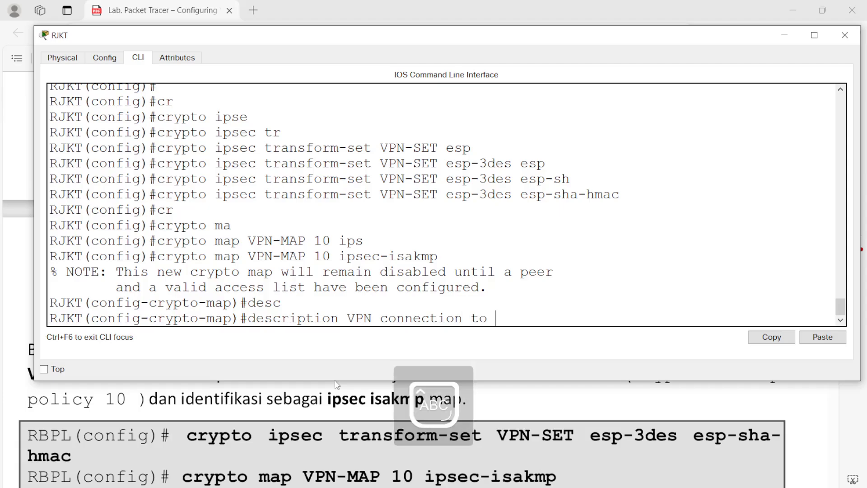
type("RBPL")
key("Return")
key("Return")
key("Return")
key("Return")
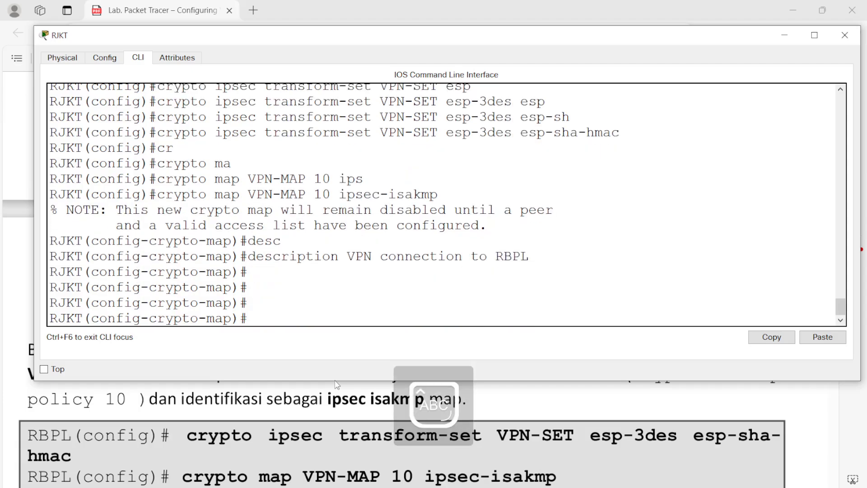
Bring the lab sheet's set peer, set transform-set and match address commands into view beneath RJKT's console
left_click(324, 444)
scroll(324, 443, "down", 3)
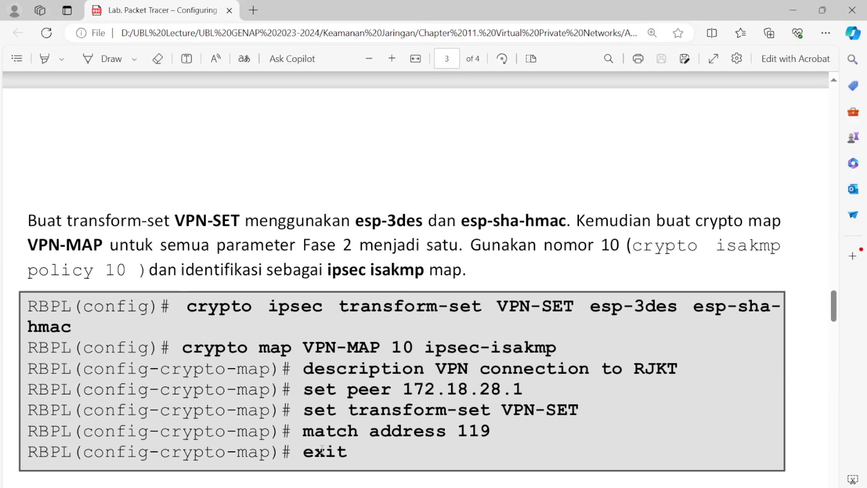
key("alt+Tab")
type("SE")
key("Tab")
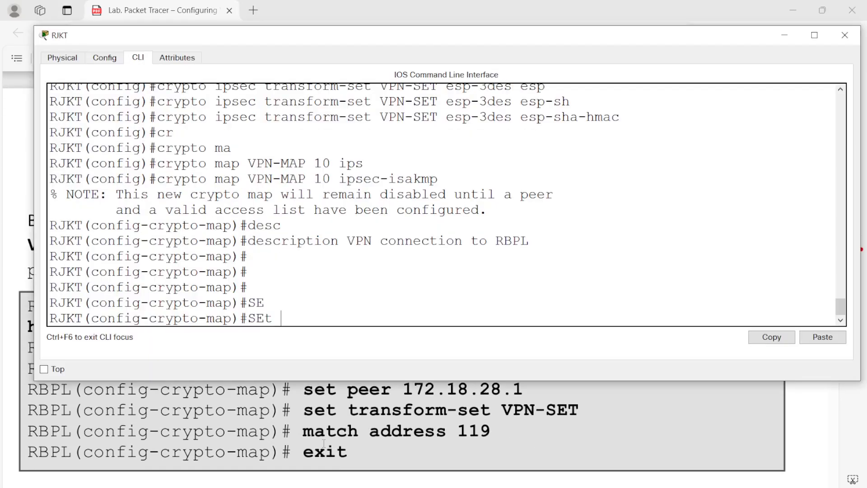
type("PEE")
key("Tab")
type("1")
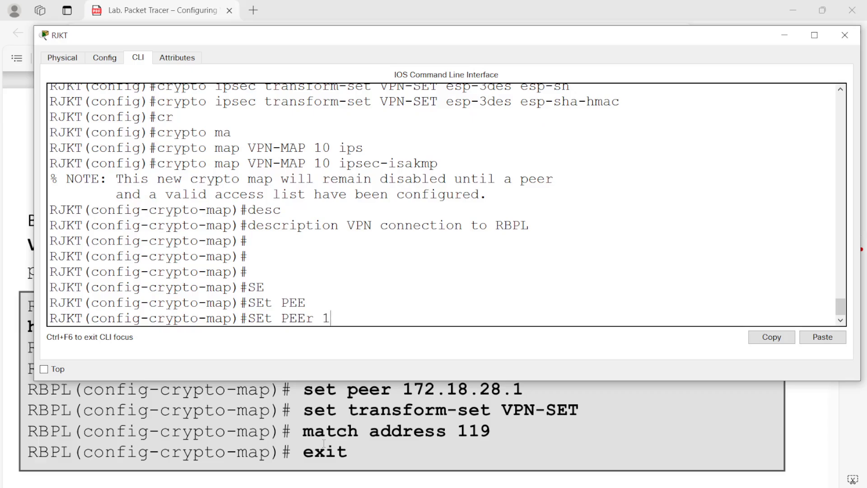
type("0.3")
key("BackSpace")
key("BackSpace")
key("BackSpace")
key("BackSpace")
key("BackSpace")
key("BackSpace")
key("BackSpace")
key("BackSpace")
key("BackSpace")
key("BackSpace")
key("BackSpace")
key("BackSpace")
key("BackSpace")
Set the peer of crypto map VPN-MAP 10 on RJKT to 10.39.1.1
key("Caps_Lock")
type("se")
key("Tab")
type("pee")
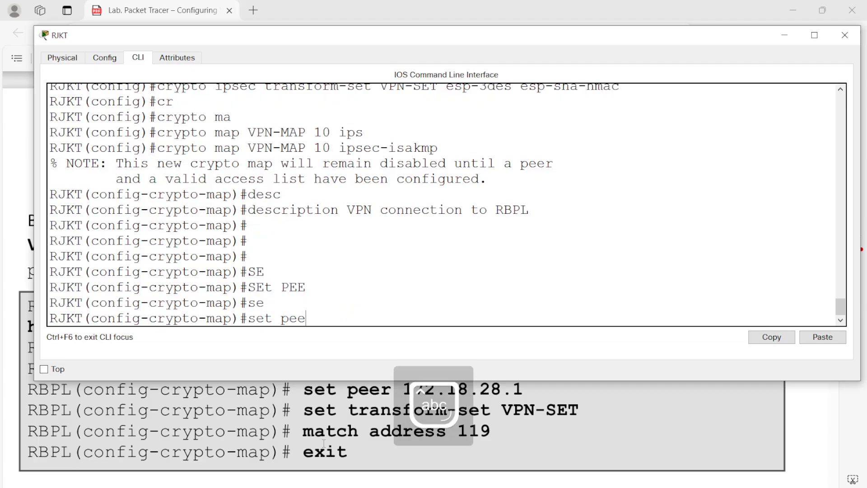
key("Tab")
type("10.39.1.1")
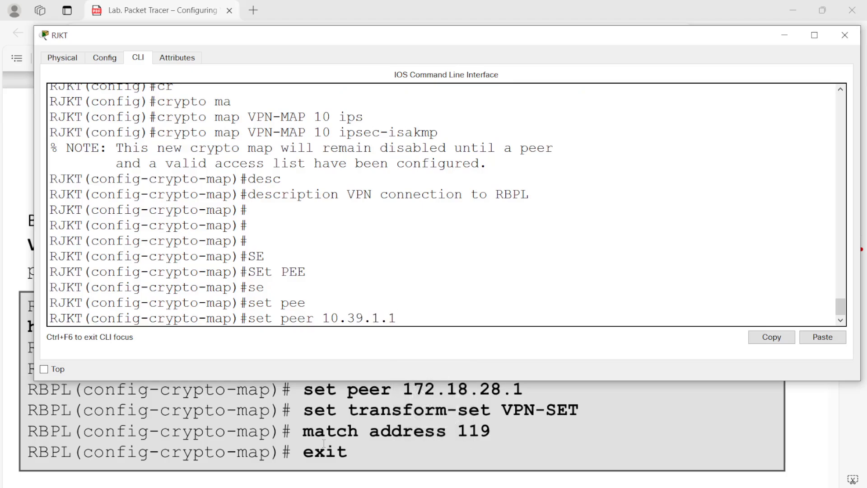
key("Return")
Assign the transform set VPN-SET to crypto map VPN-MAP 10 on RJKT
type("se")
key("Tab")
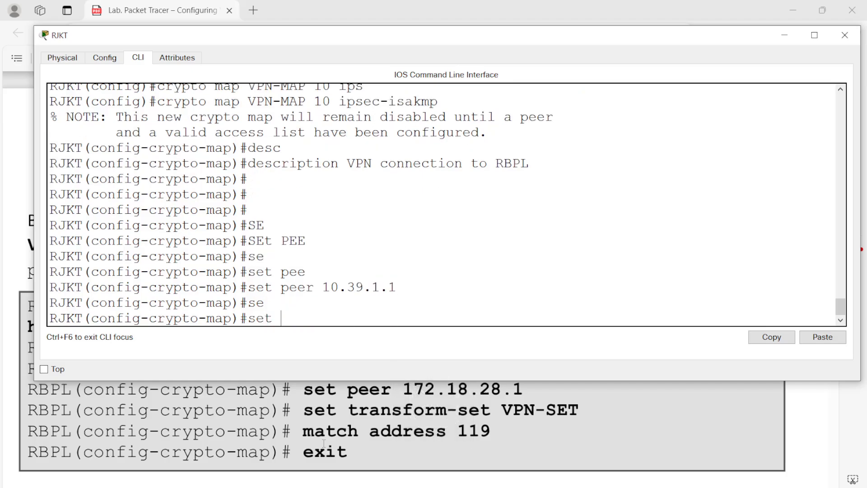
type("tr")
key("Tab")
key("Caps_Lock")
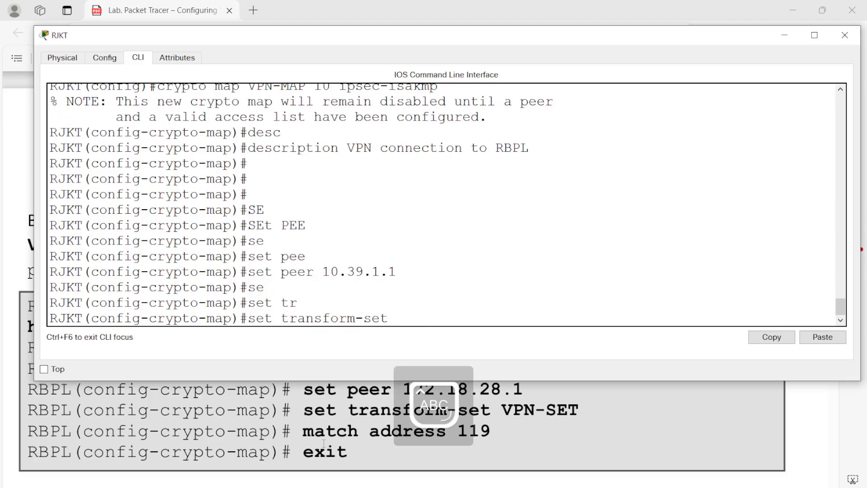
type("VPN-SET")
key("Return")
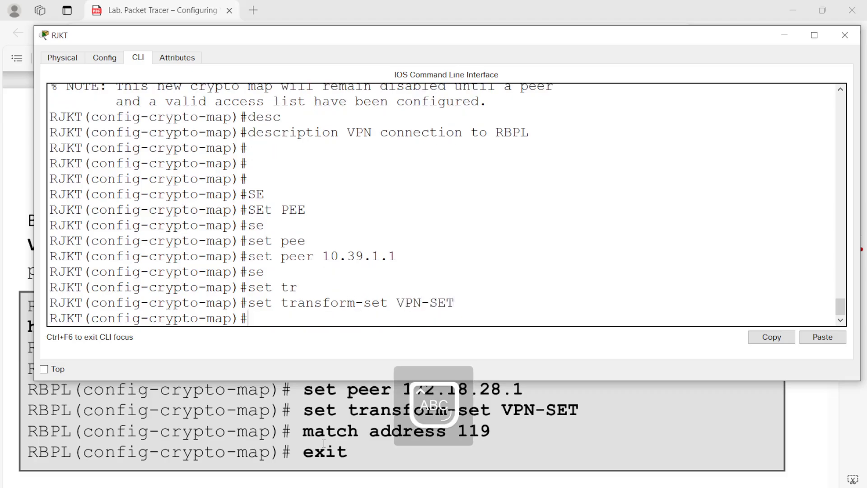
Make crypto map VPN-MAP 10 on RJKT match the addresses of access list 119
key("Caps_Lock")
type("ma")
key("Tab")
type("ad")
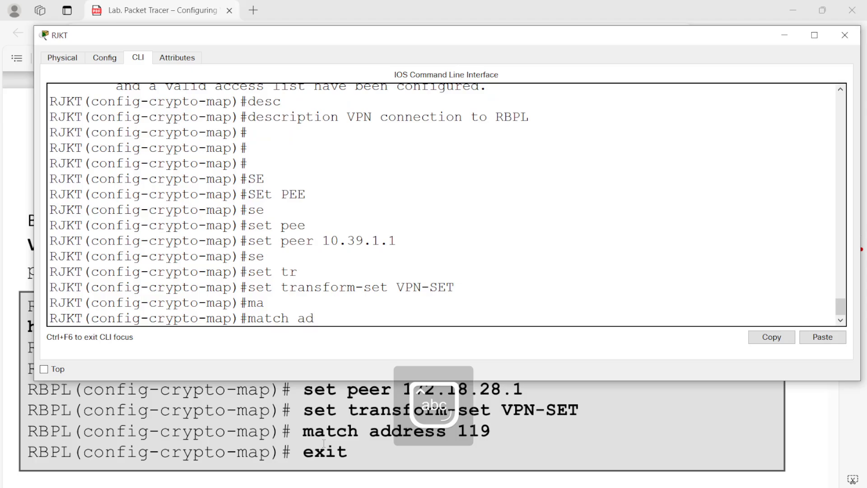
type("d")
key("Tab")
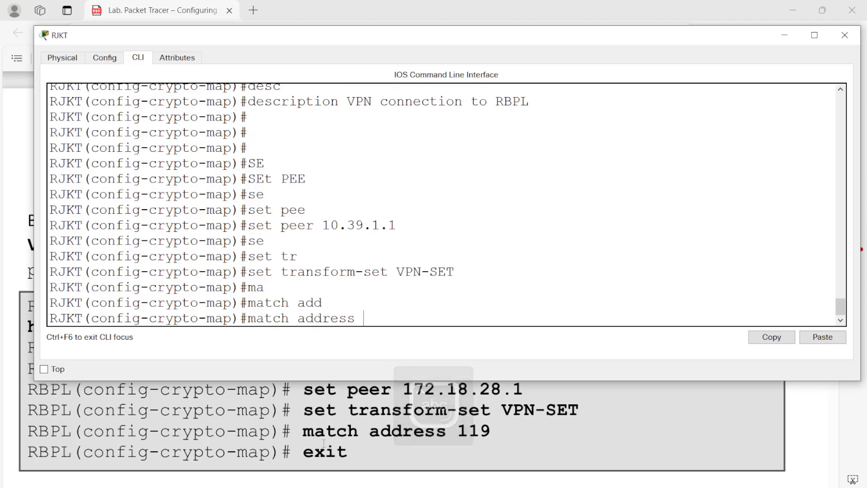
type("119")
key("Return")
Exit crypto map and global configuration on RJKT, returning to privileged EXEC mode
type("exit")
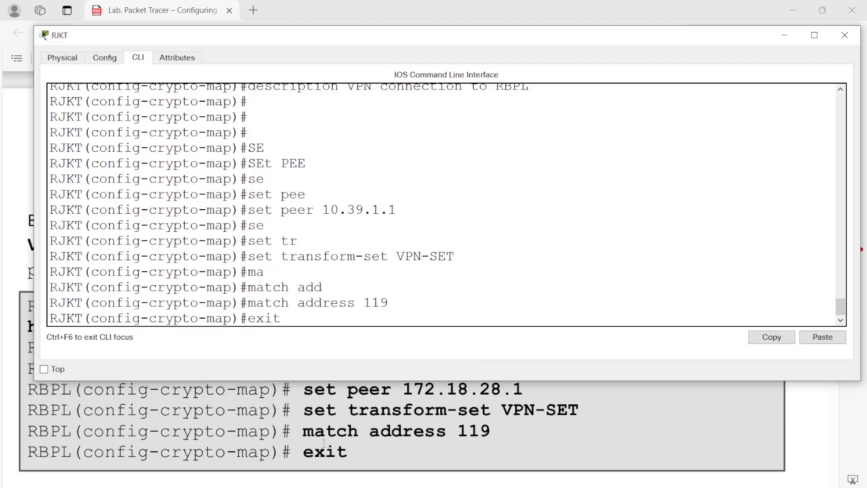
key("Return")
key("Return")
type("exit")
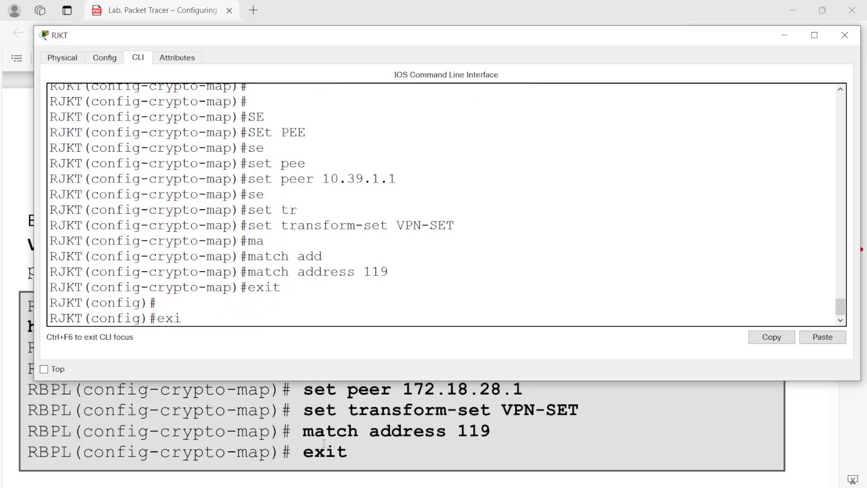
key("Return")
key("Return")
Find the lab sheet's Step 4 commands for RJKT's outgoing interface and place them in view beneath RJKT's console
key("alt+Tab")
scroll(272, 435, "down", 6)
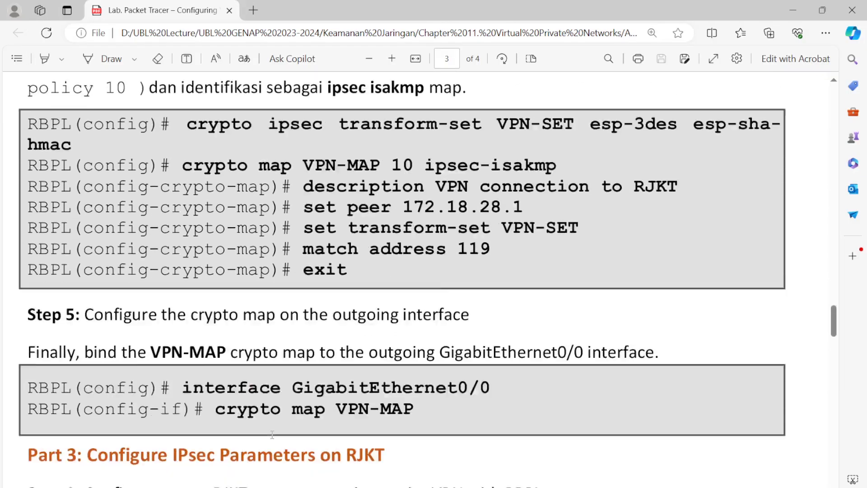
scroll(272, 434, "down", 19)
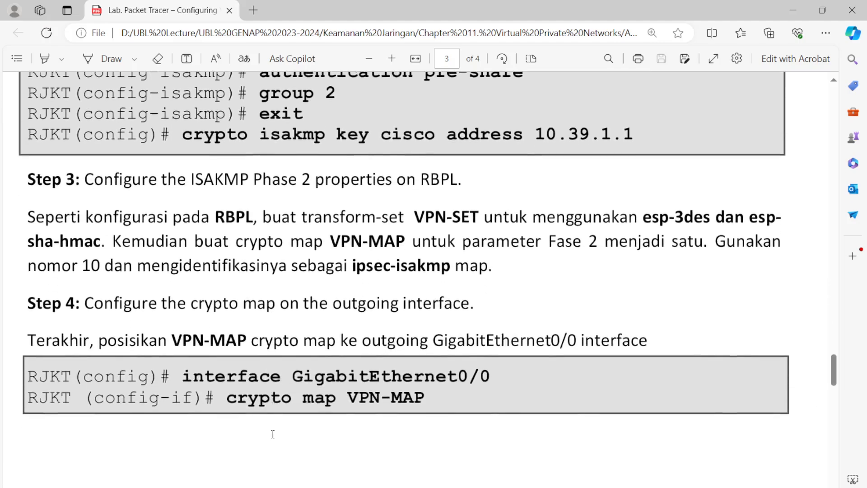
key("alt+Tab")
key("alt+Tab")
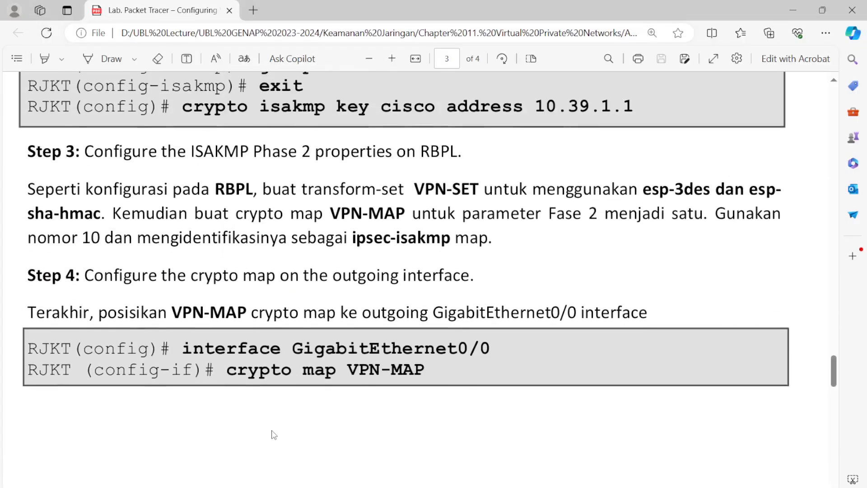
scroll(274, 435, "up", 1)
key("alt+Tab")
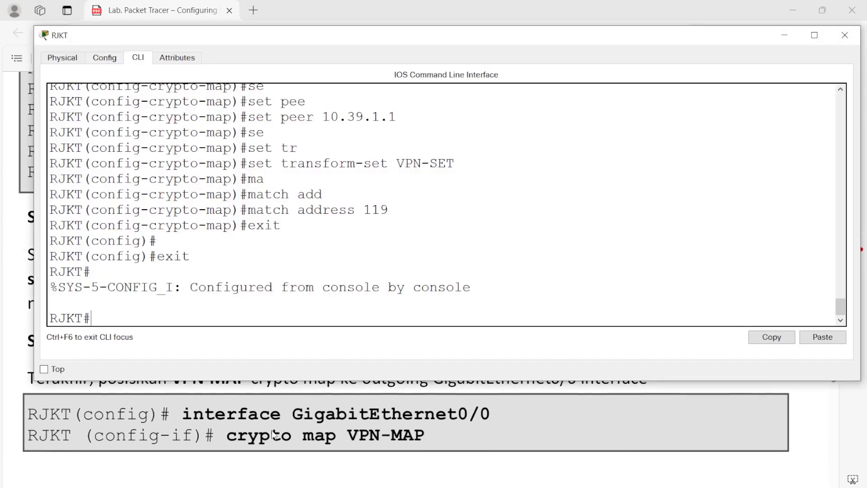
Re-enter global configuration on RJKT and apply crypto map VPN-MAP to interface GigabitEthernet0/0
type("conf t")
key("Return")
type("int ")
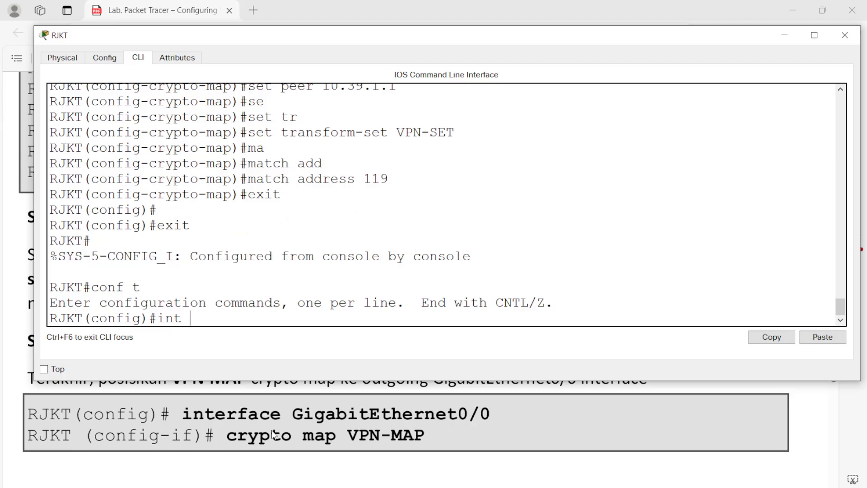
type("gi0/0")
key("Return")
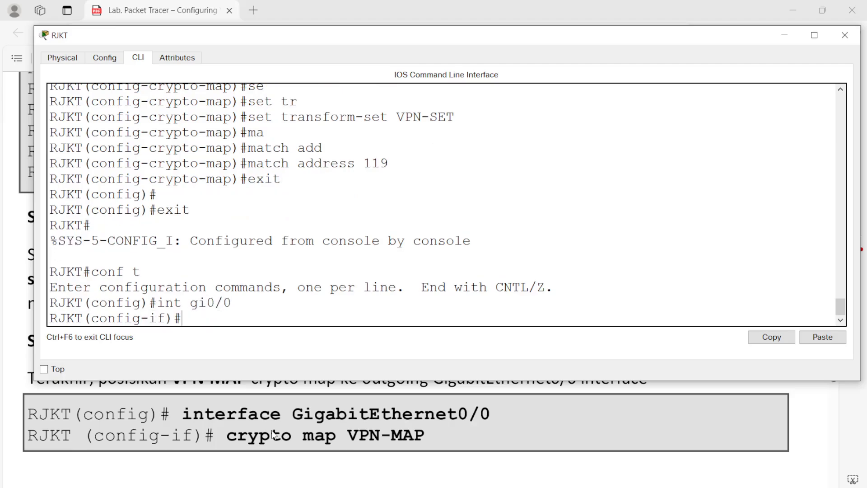
type("cr")
key("Tab")
type("ma")
key("Tab")
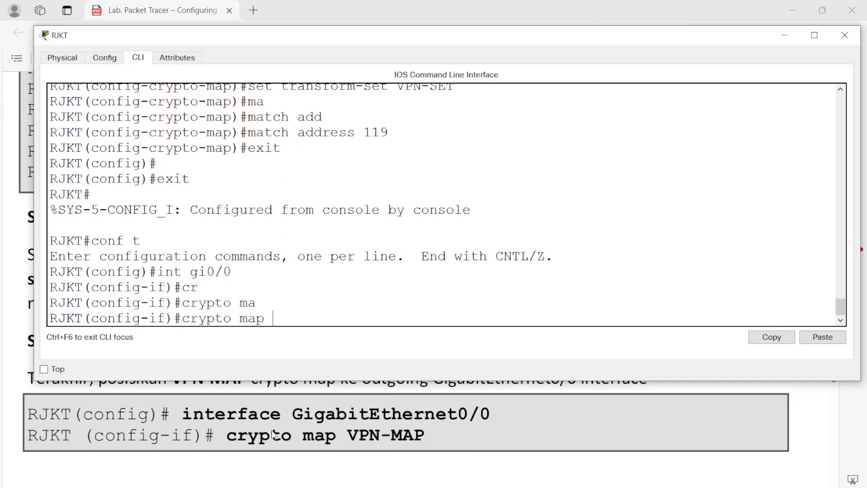
type("VPN-MAP")
key("Return")
key("Return")
key("Return")
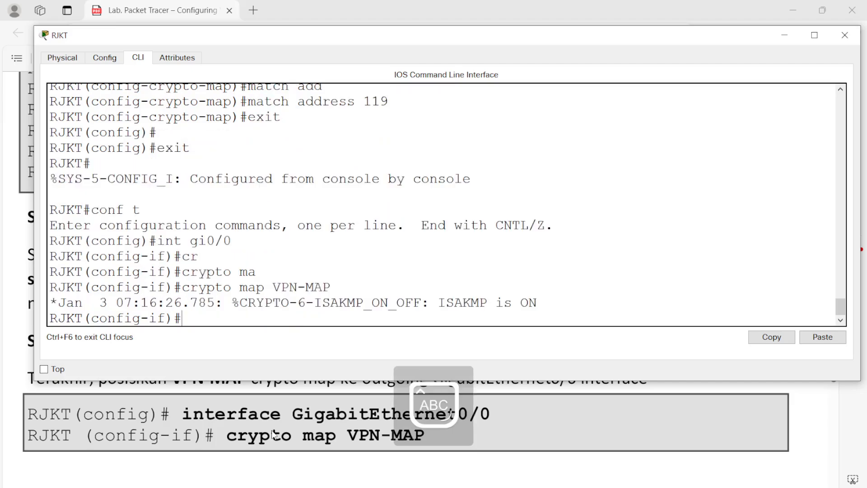
Read Part 4 Step 1 of the lab sheet, copying its show crypto ipsec sa command and checking which router to run it on
left_click(274, 434)
scroll(273, 436, "down", 10)
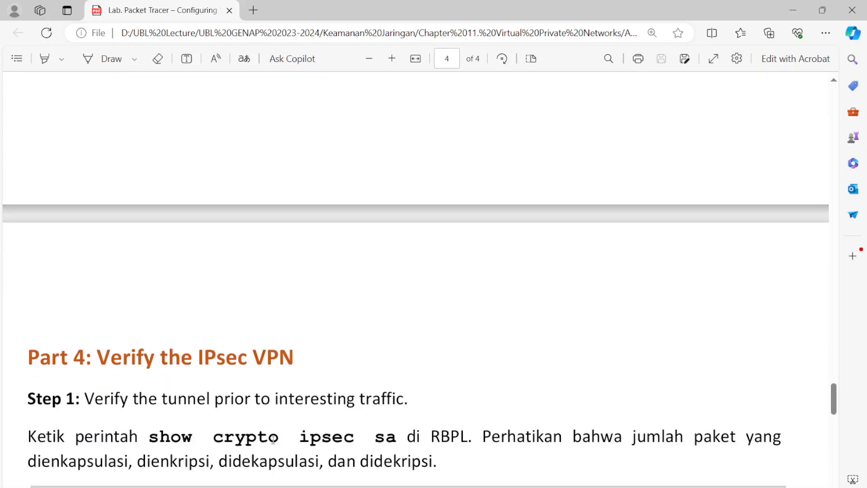
scroll(274, 438, "down", 2)
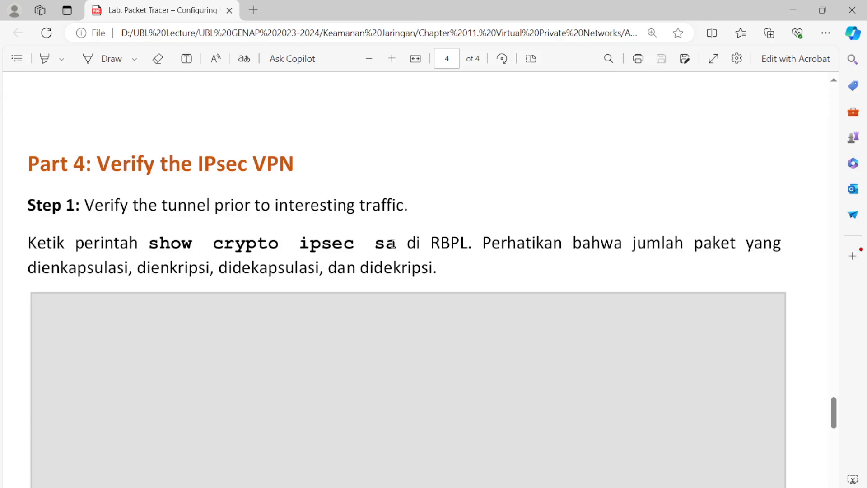
left_click_drag(396, 244, 152, 246)
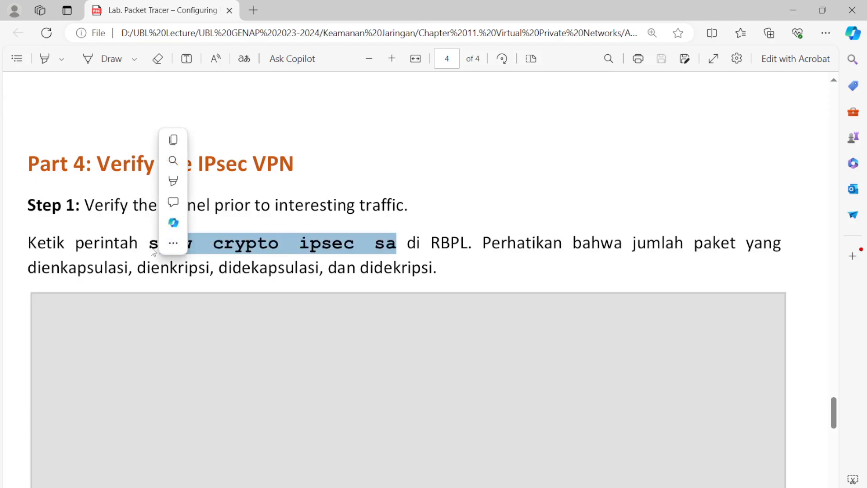
key("ctrl+c")
key("alt+Tab")
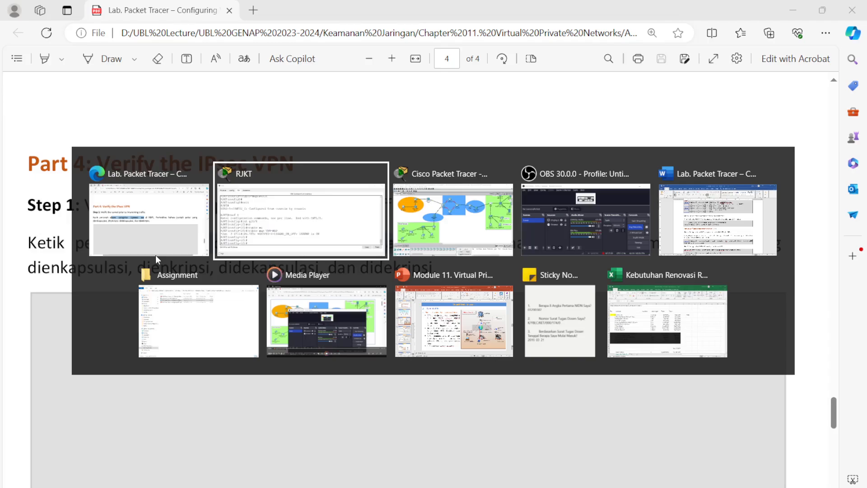
key("alt+Tab")
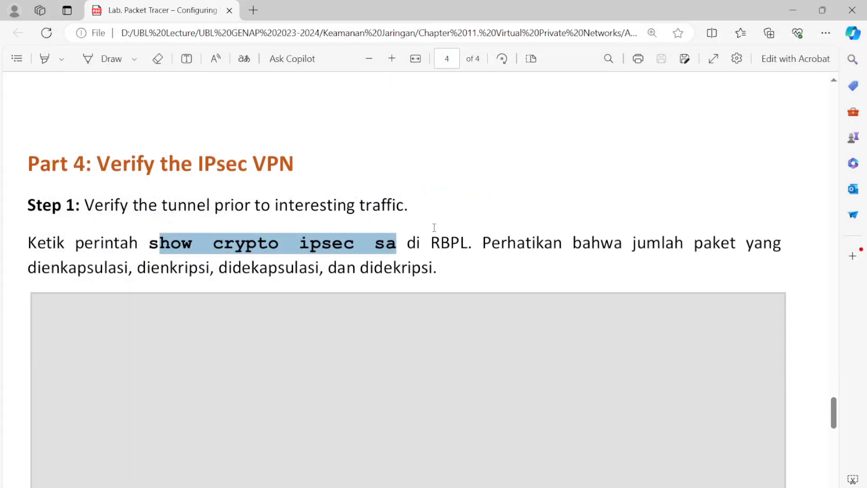
double_click(438, 243)
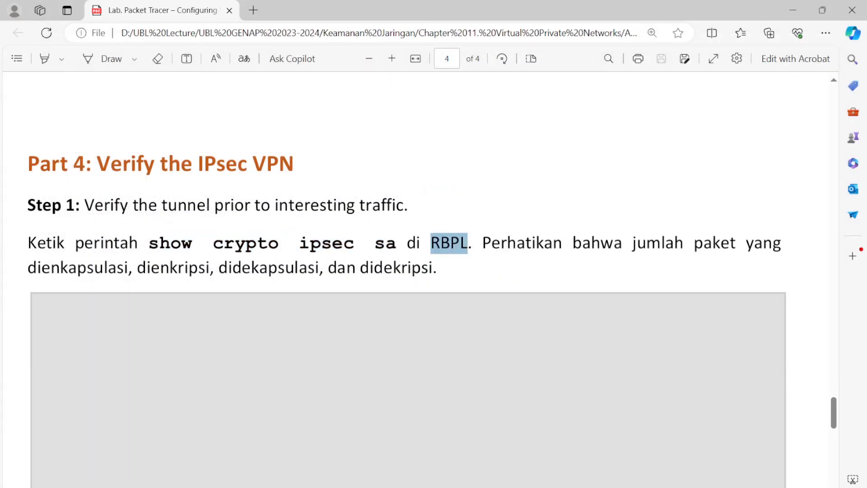
Switch to Cisco Packet Tracer and open router RBPL's CLI maximized, with several fresh prompt lines
key("alt+Tab")
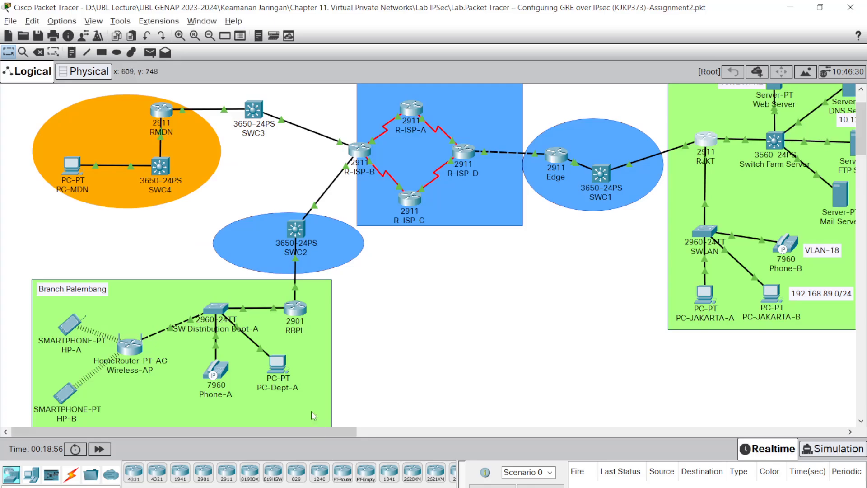
left_click(301, 317)
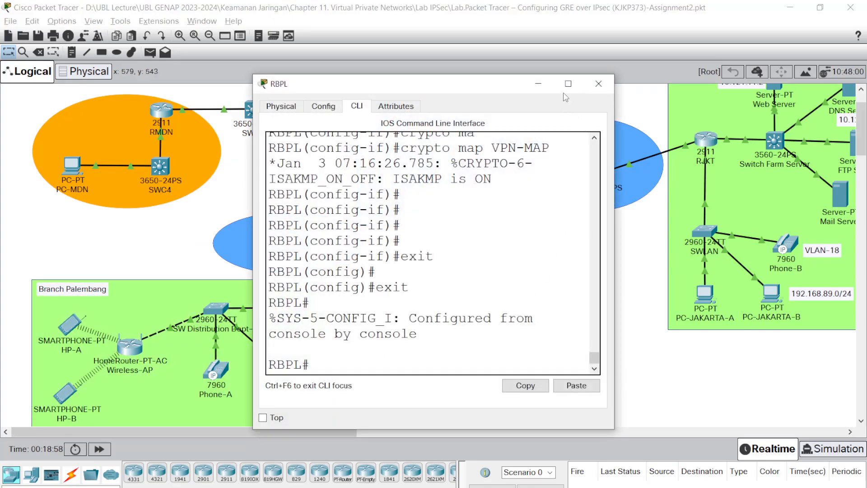
double_click(567, 81)
left_click(527, 151)
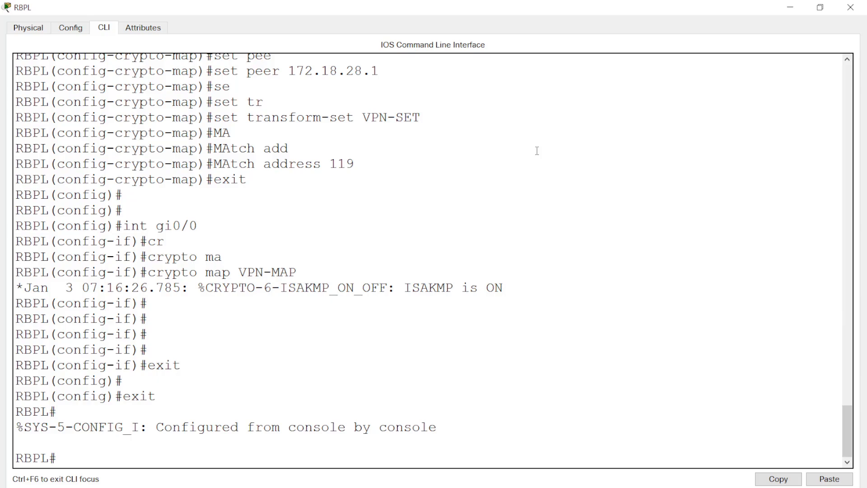
key("Return")
key("Return")
key("Return")
key("Return")
key("Return")
key("Return")
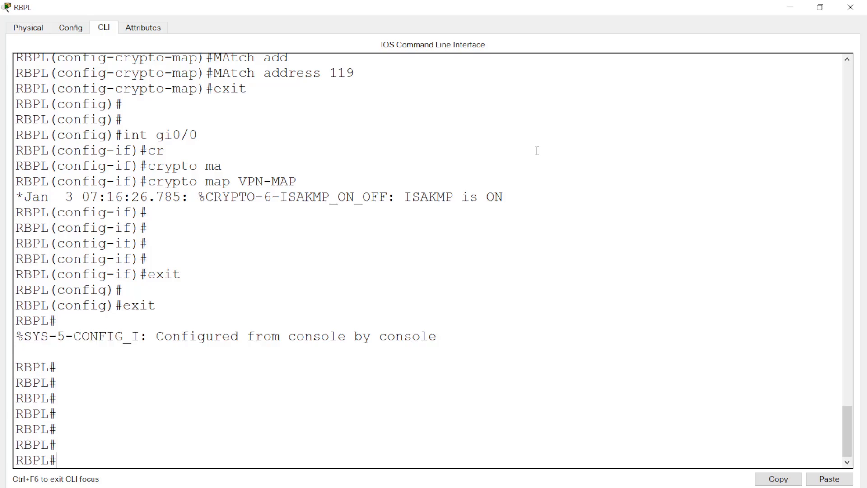
Run show crypto ipsec sa on RBPL and page through the rest of its output
type("sho")
key("Tab")
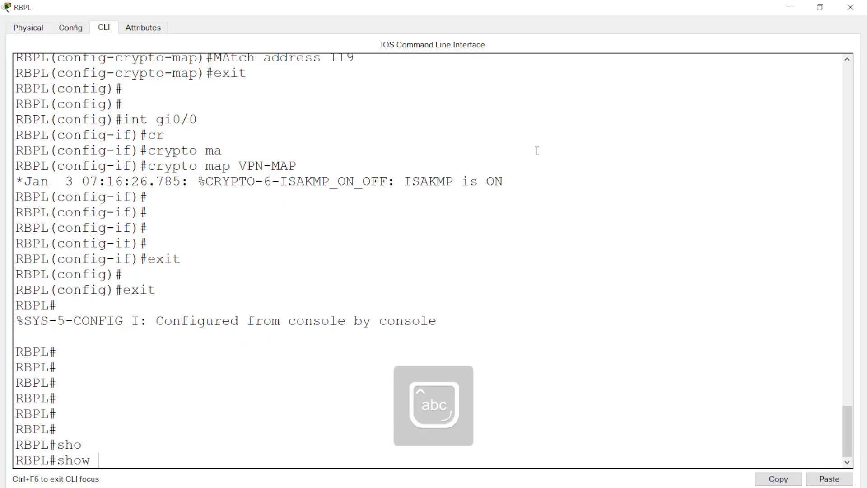
type("cr")
key("Tab")
type("ip")
key("Tab")
type("sa")
key("Return")
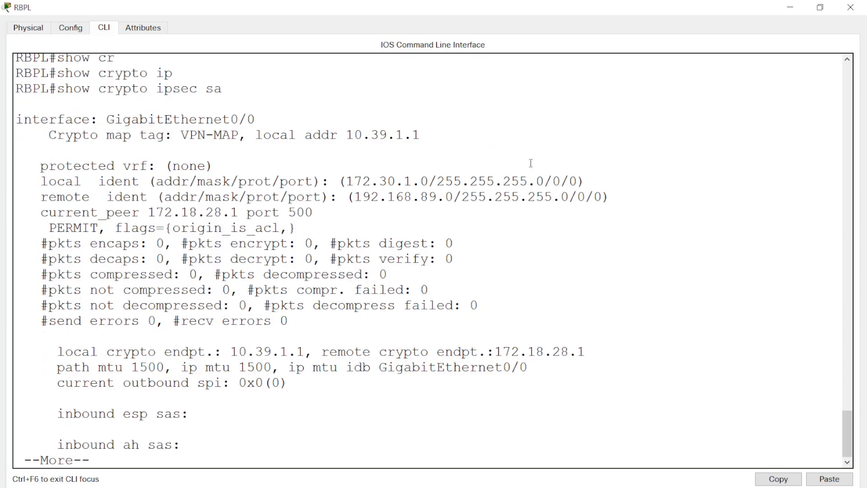
key("space")
Examine the encaps, encrypt, decaps and decrypt packet counters in RBPL's IPsec SA output
scroll(202, 134, "up", 1)
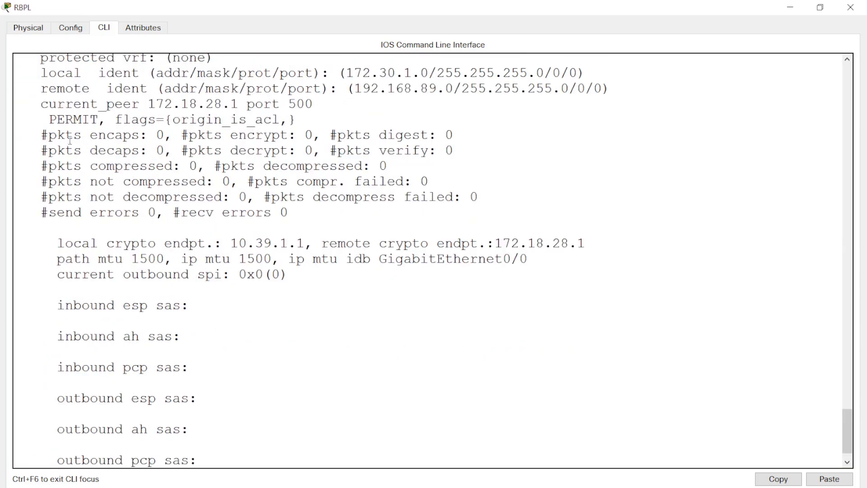
left_click_drag(41, 135, 471, 154)
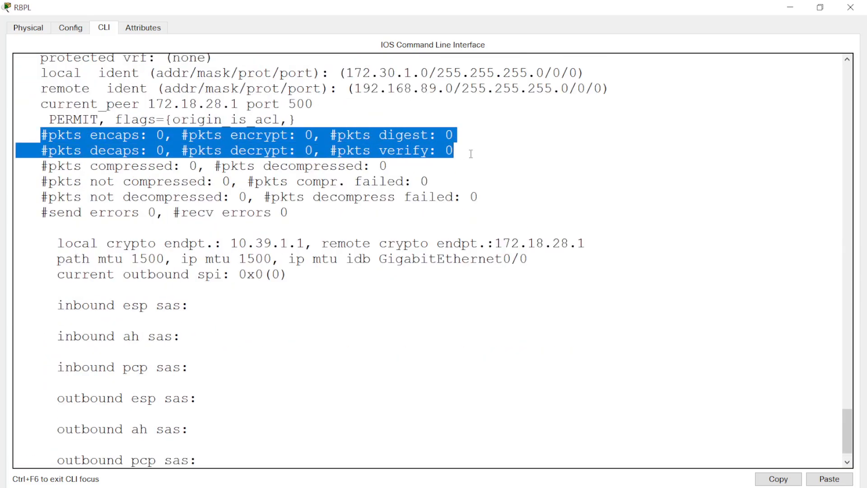
left_click(412, 261)
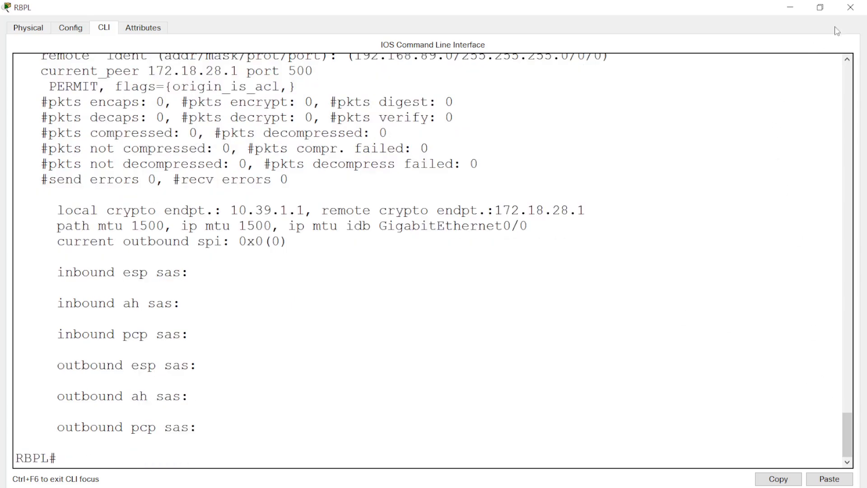
left_click(850, 7)
left_click(703, 293)
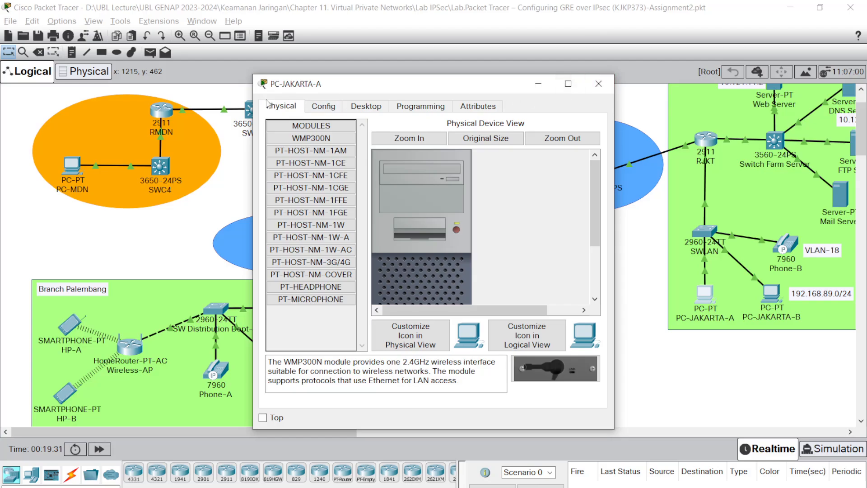
left_click_drag(253, 97, 3, 97)
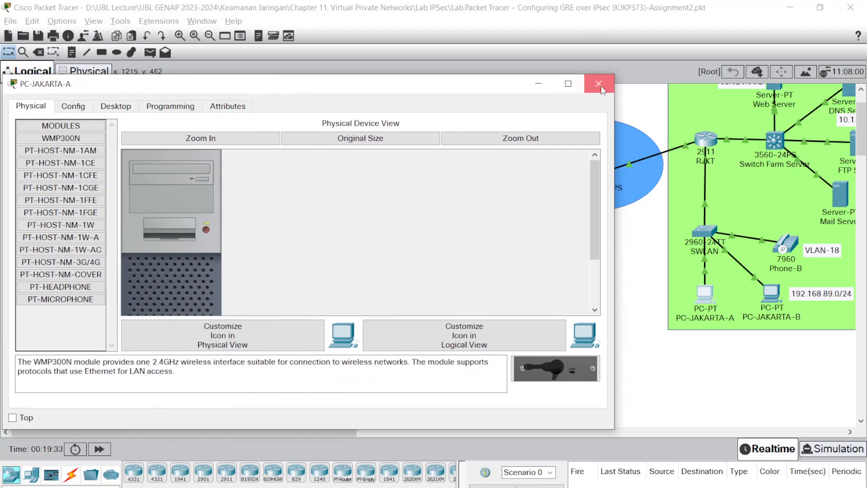
left_click(600, 87)
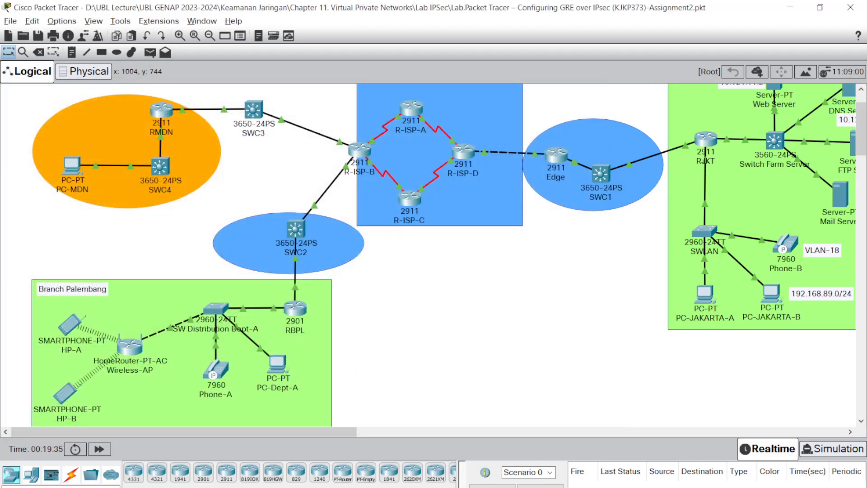
Switch to the lab sheet PDF and reread Part 4, covering the show crypto ipsec sa command and the Step 2 ping instruction
key("alt+Tab")
scroll(401, 368, "down", 8)
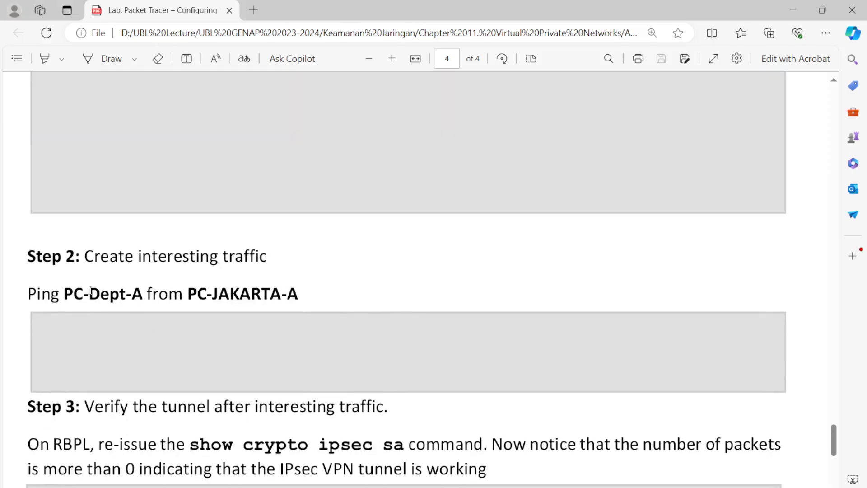
scroll(102, 301, "up", 3)
scroll(101, 302, "down", 4)
scroll(113, 289, "up", 10)
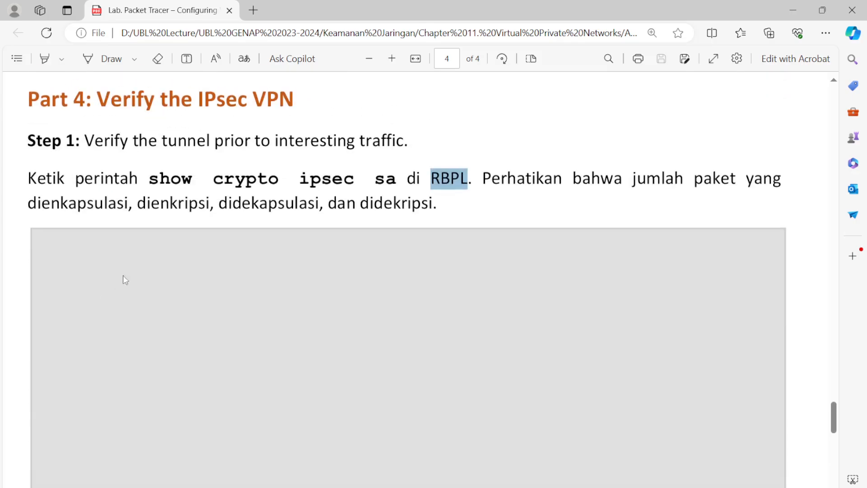
left_click(153, 179)
left_click_drag(153, 179, 396, 180)
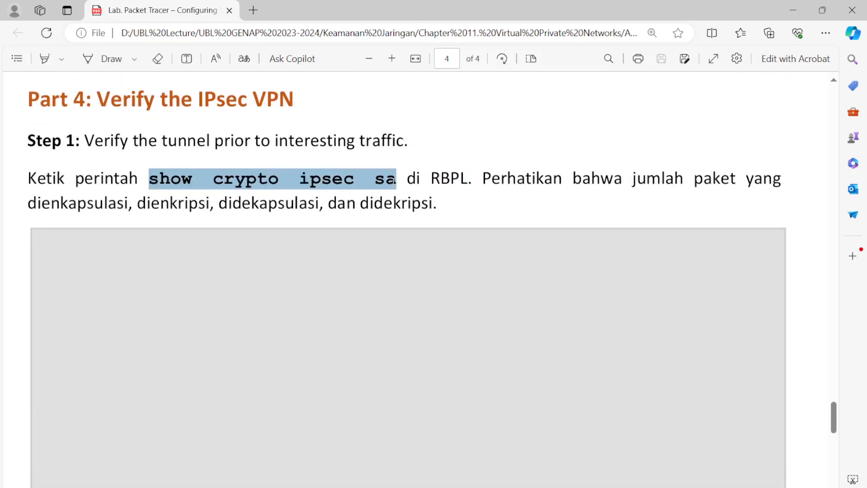
scroll(318, 248, "down", 6)
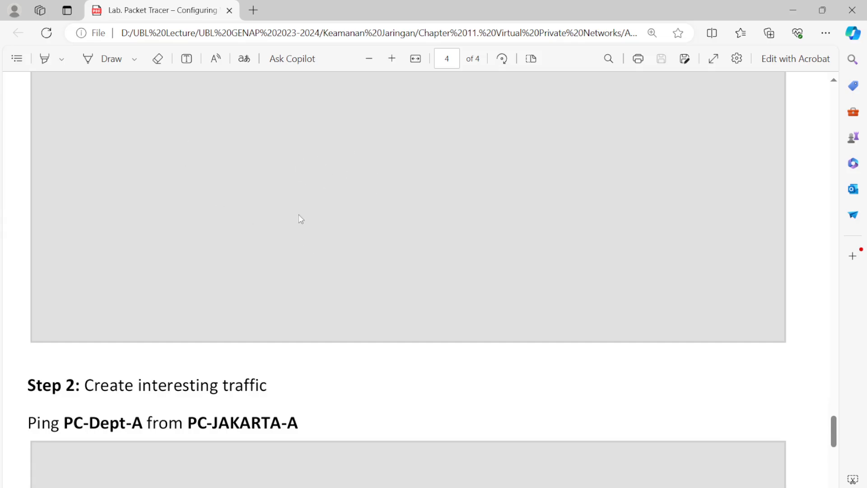
Switch to Cisco Packet Tracer and review the show crypto ipsec sa output in RBPL's maximized CLI, closing the router window when done
left_click(341, 487)
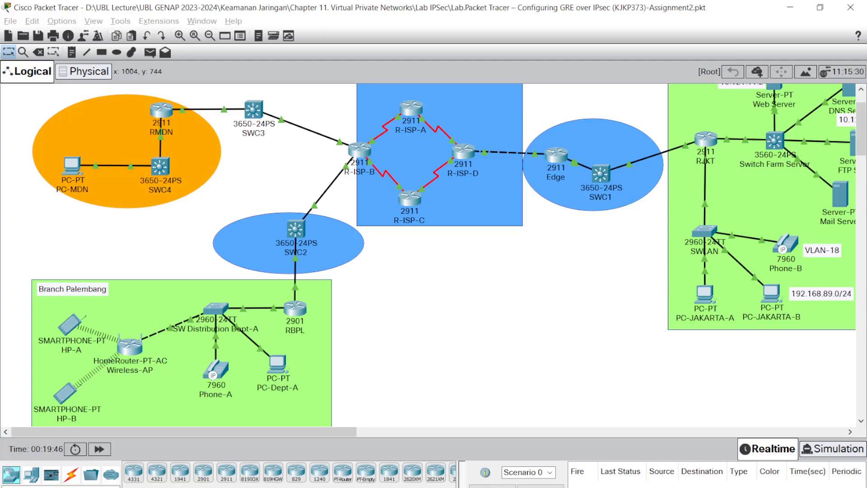
left_click(296, 312)
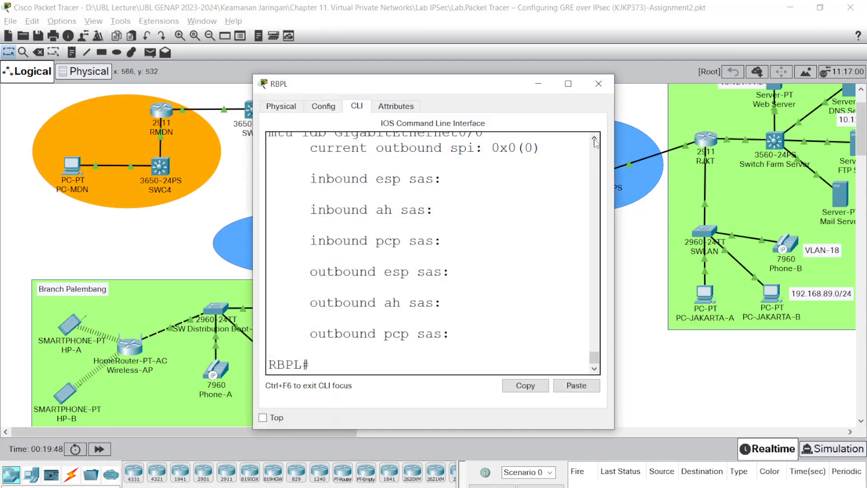
left_click(575, 85)
scroll(376, 211, "up", 3)
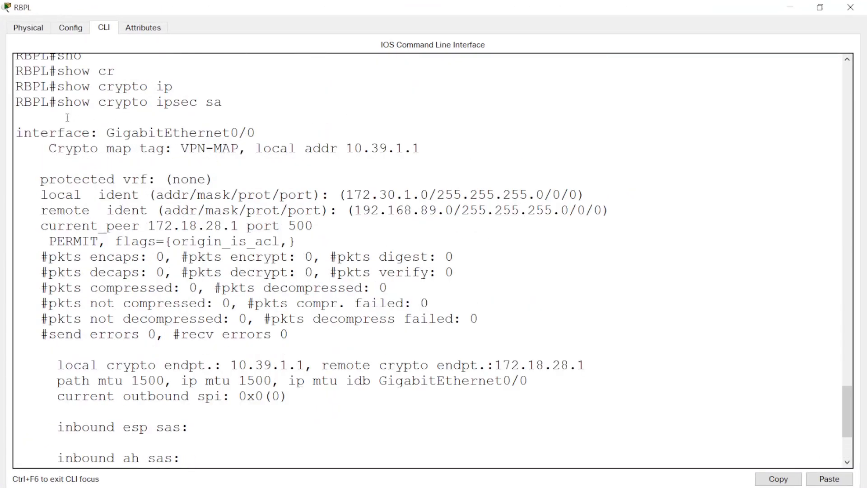
left_click_drag(31, 101, 264, 401)
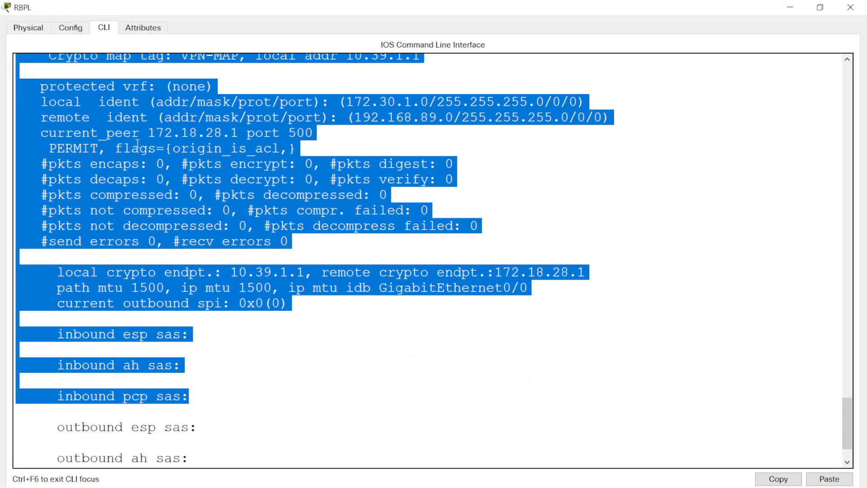
left_click(851, 8)
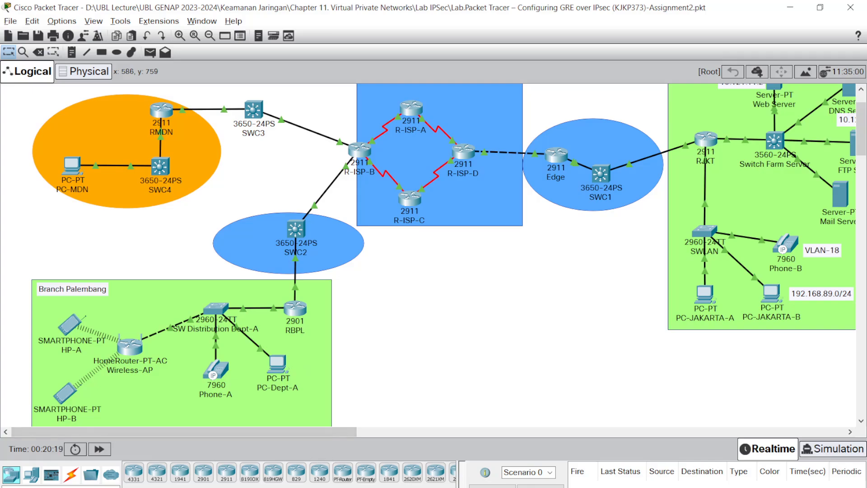
Switch to the lab sheet and check in Part 4 Step 2 which PC sends the ping and which PC is the target
key("alt+Tab")
scroll(129, 409, "down", 1)
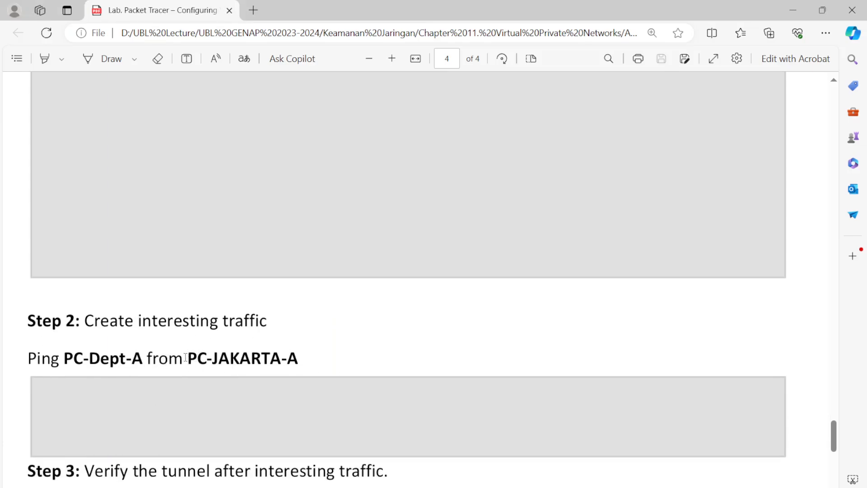
left_click_drag(197, 358, 287, 359)
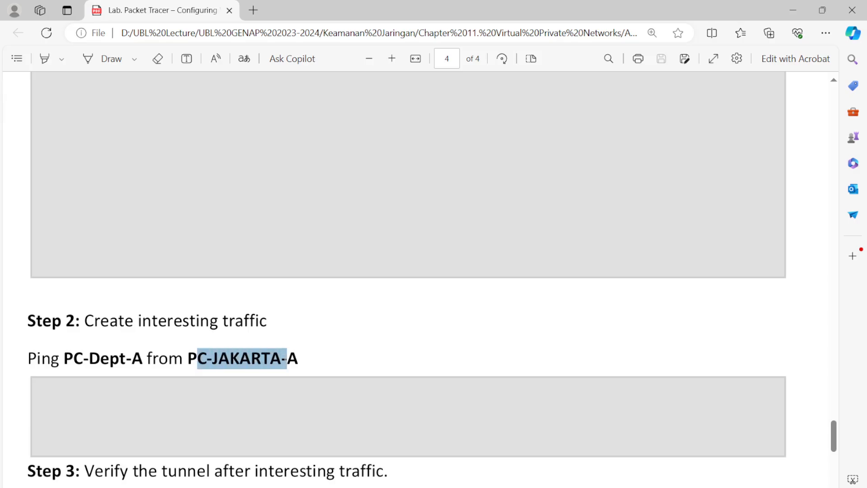
double_click(115, 360)
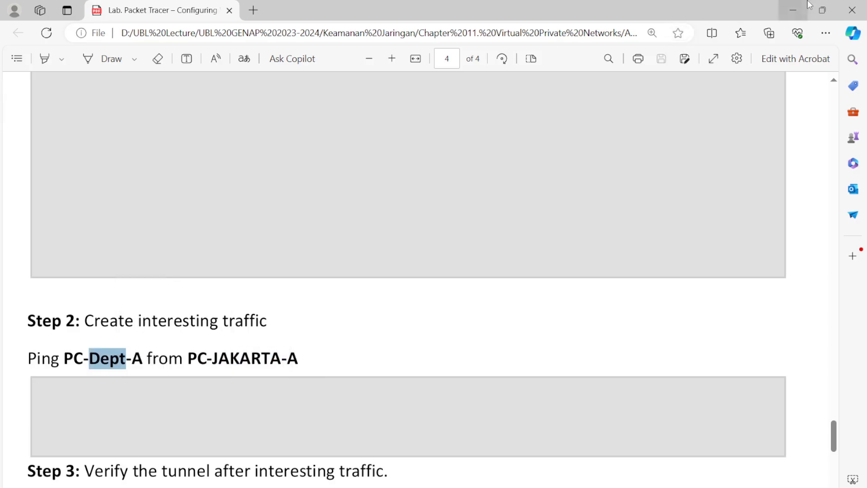
Return to Cisco Packet Tracer and open the Command Prompt of PC-JAKARTA-A in a widened window
left_click(794, 10)
left_click(705, 295)
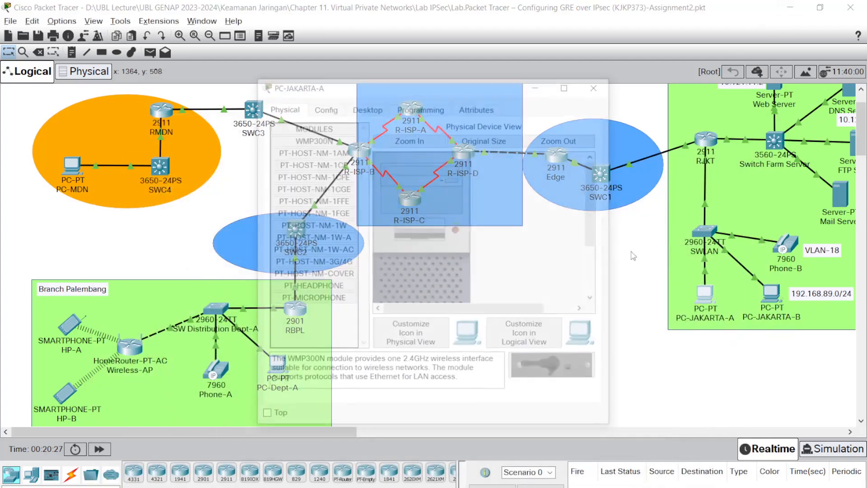
left_click_drag(614, 135, 858, 135)
left_click(367, 108)
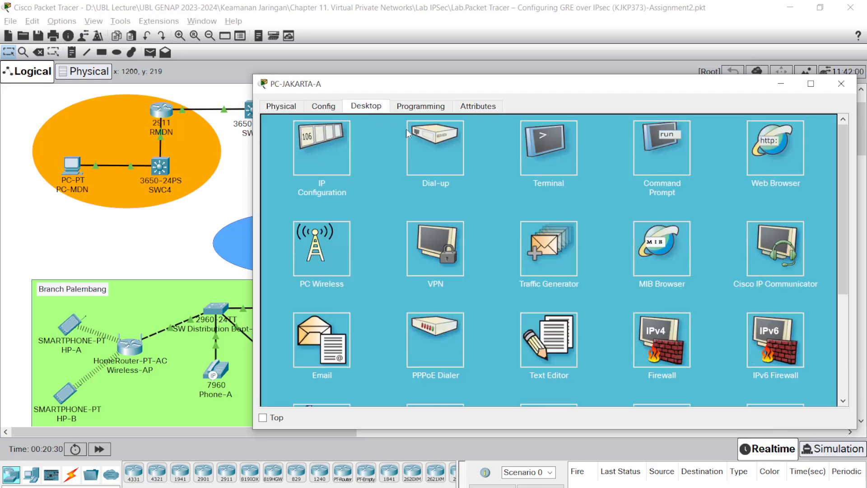
left_click(638, 175)
Look up PC-Dept-A's IP address in the topology, ping 172.30.1.12 from PC-JAKARTA-A, and close the PC window
type("p")
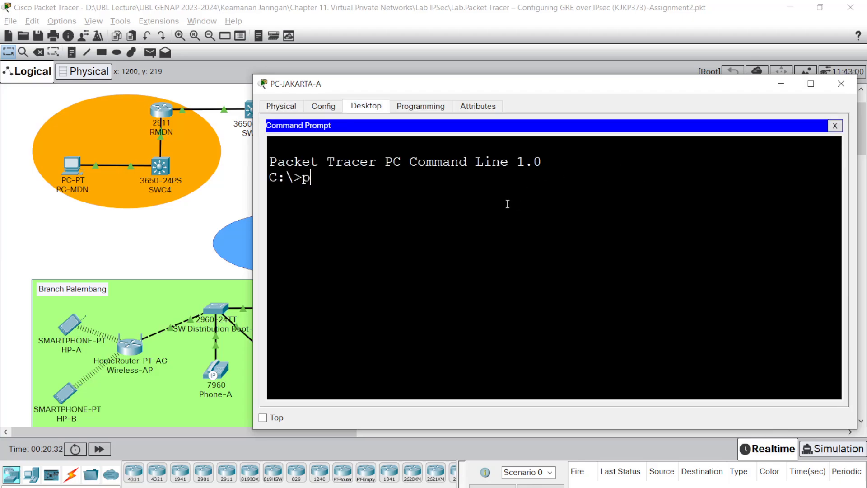
type("ing 172.30")
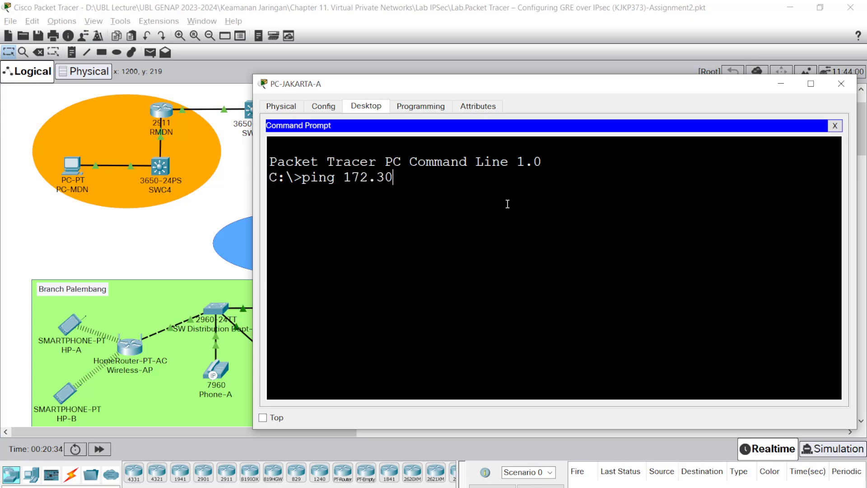
type(".1.")
left_click(231, 235)
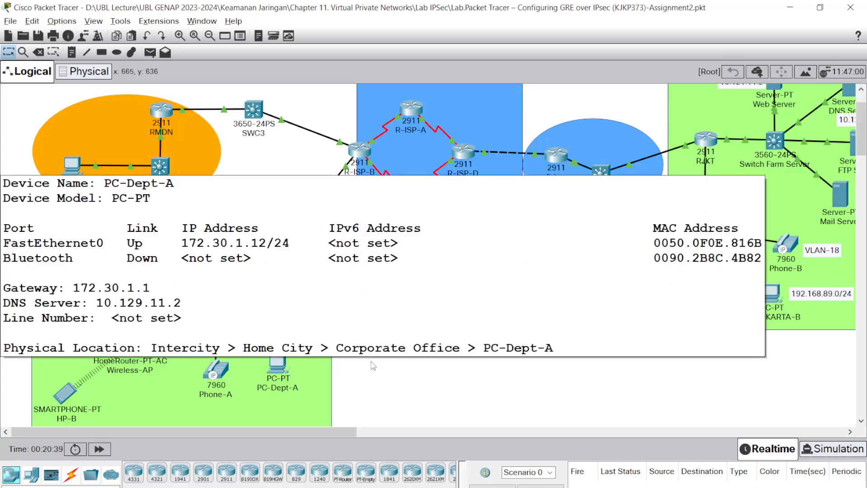
left_click(279, 365)
type("12")
key("Return")
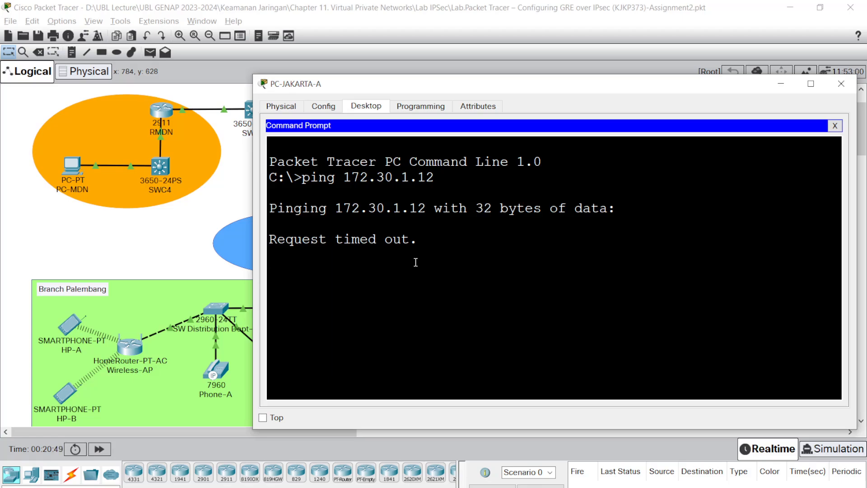
left_click_drag(424, 74, 425, 1)
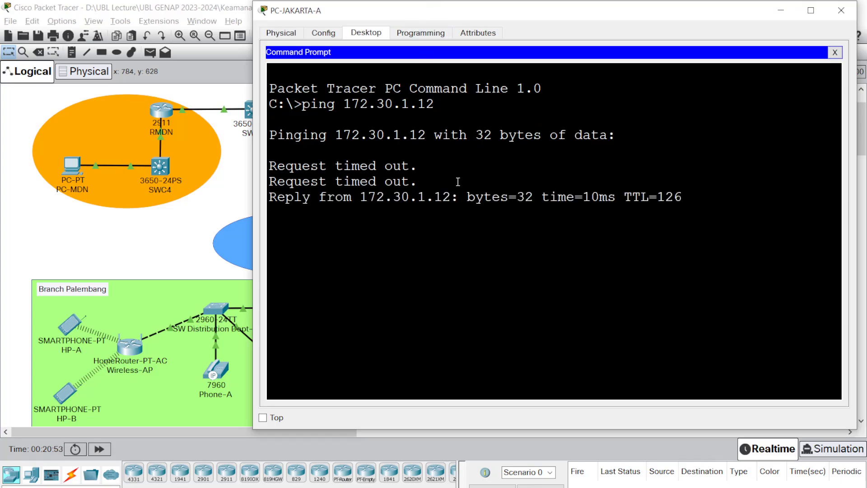
left_click(836, 53)
left_click(841, 10)
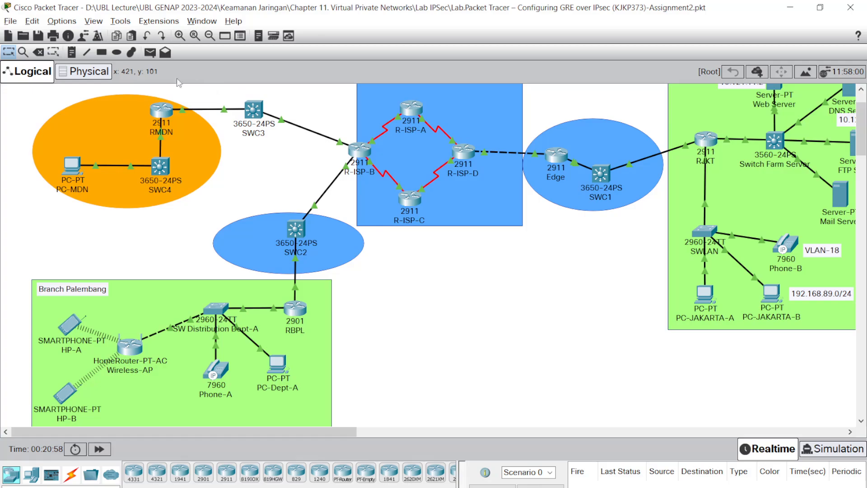
Send a simple PDU from PC-JAKARTA-A to PC-Dept-A
left_click(150, 53)
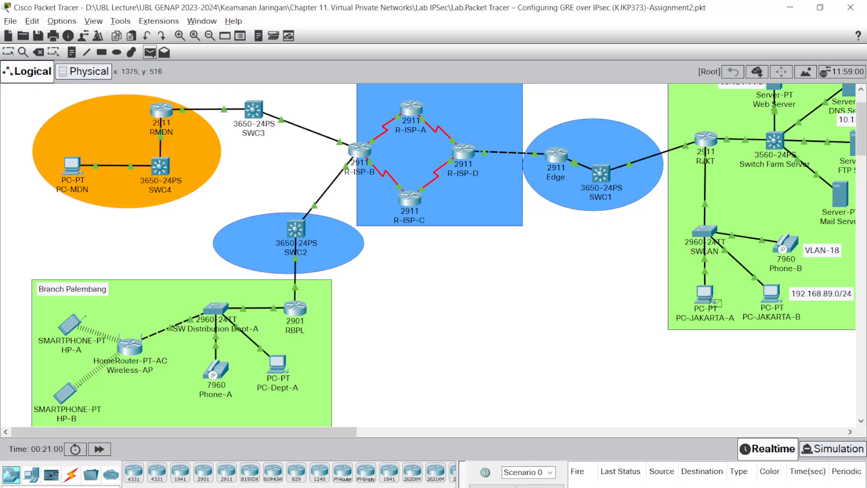
left_click(708, 294)
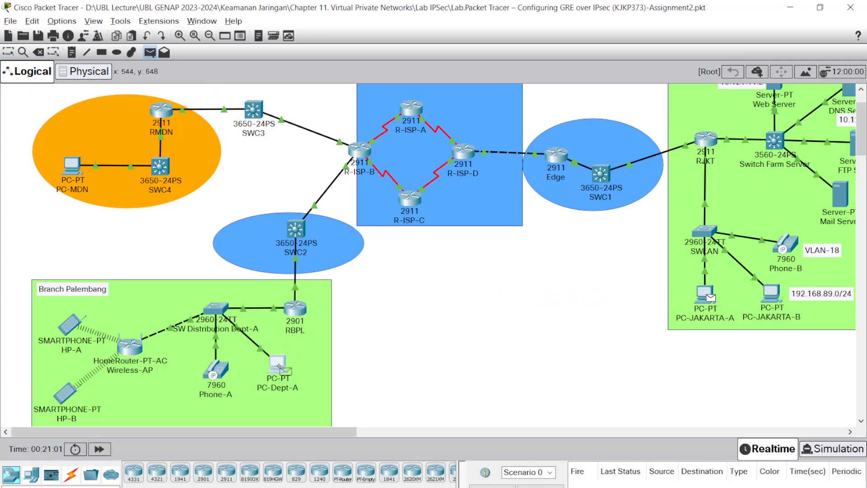
left_click(278, 364)
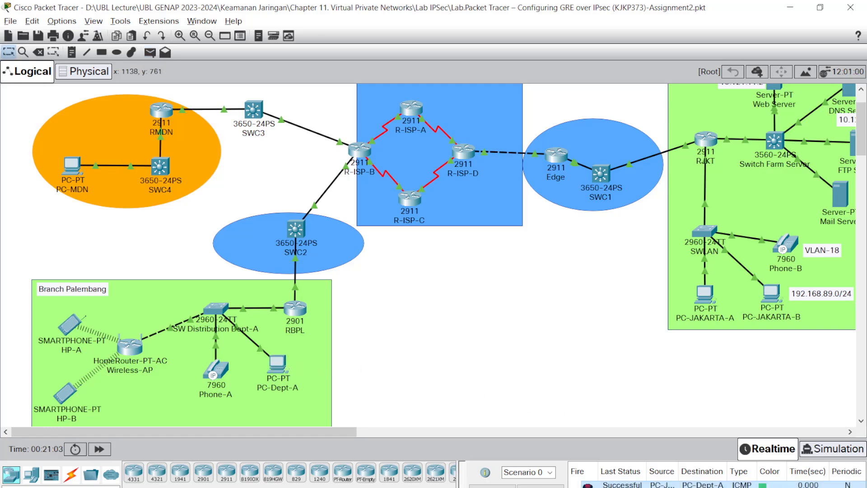
Open router RBPL's CLI and enlarge its window to nearly the full screen width and greater height
left_click(292, 310)
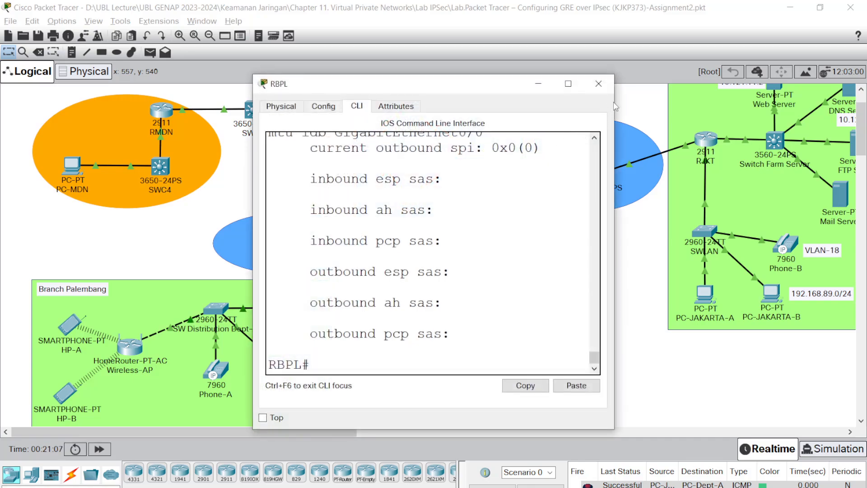
left_click_drag(614, 107, 861, 108)
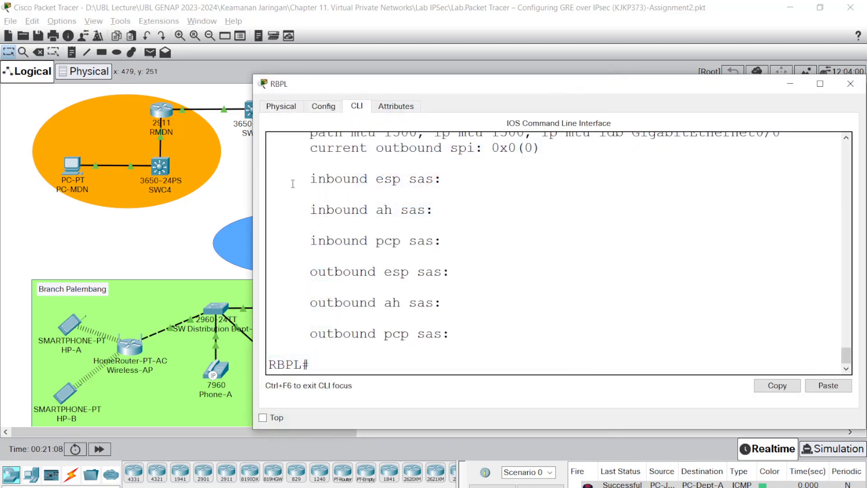
left_click_drag(249, 174, 4, 173)
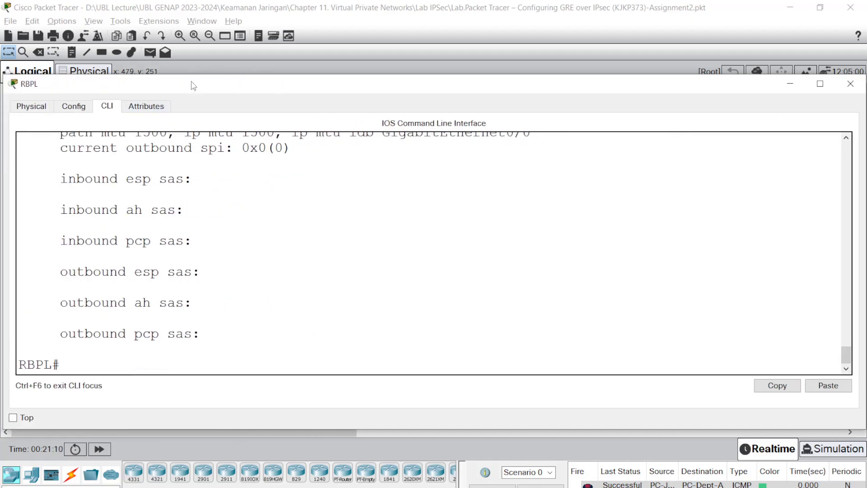
left_click_drag(191, 77, 192, 34)
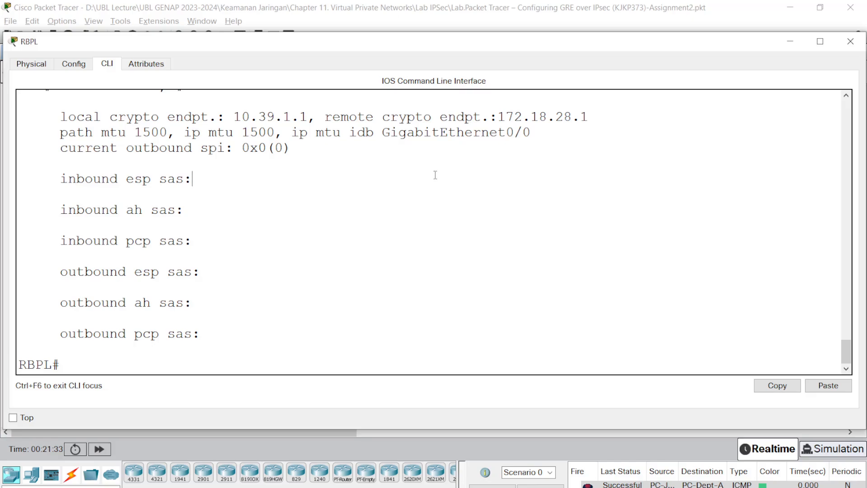
Run show version on RBPL
type("sho")
key("Tab")
type("ver")
key("Tab")
key("Return")
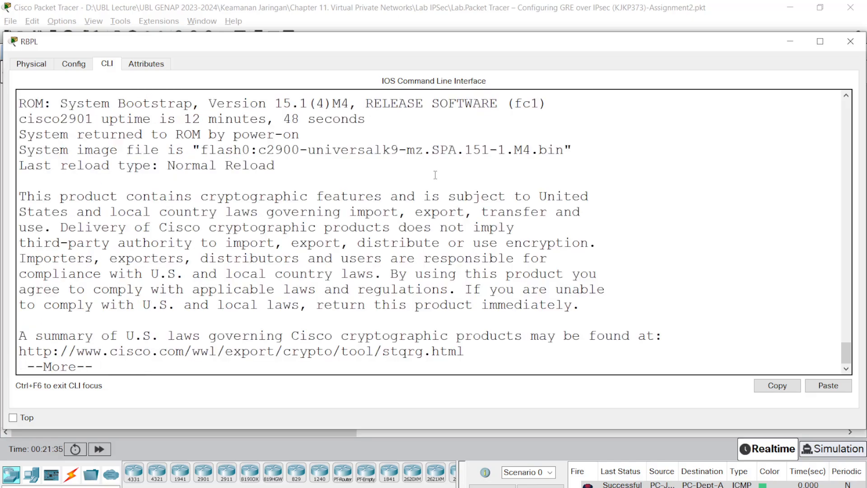
Quit the paged version output on RBPL and fill the CLI with fresh prompt lines
type("qsho")
key("Tab")
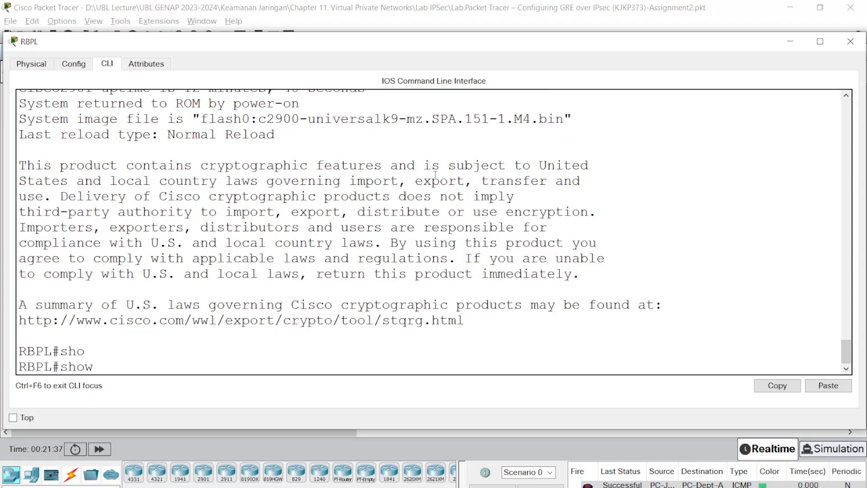
key("Return")
key("Return")
key("Return")
key("Return")
key("Return")
key("Return")
key("Return")
key("Return")
key("Return")
key("Return")
key("Return")
key("Return")
key("Return")
key("Return")
key("Return")
key("Return")
key("Return")
key("Return")
key("Return")
key("Return")
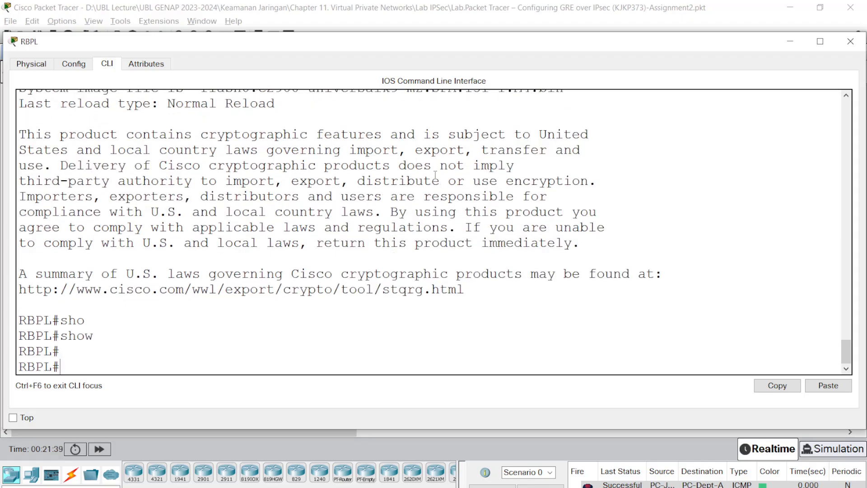
Run show crypto ipsec sa on RBPL and advance the output to the inbound ESP SA details
type("sho")
key("Tab")
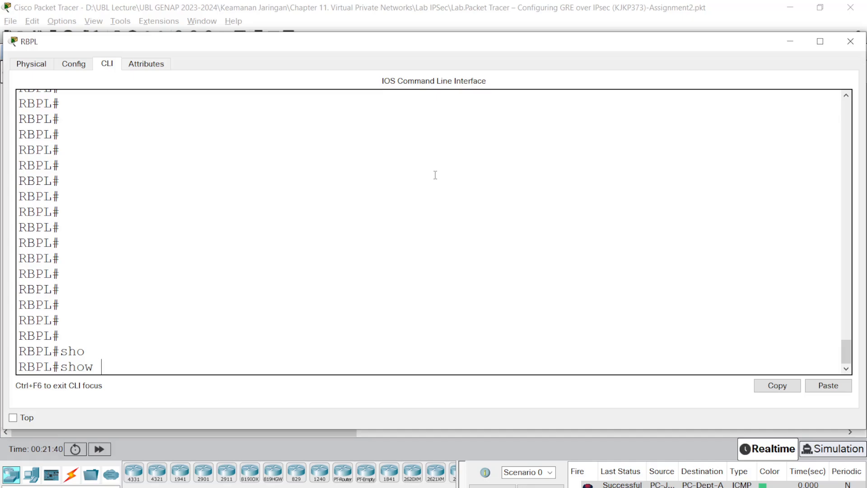
type("cr")
key("Tab")
type("ip")
key("Tab")
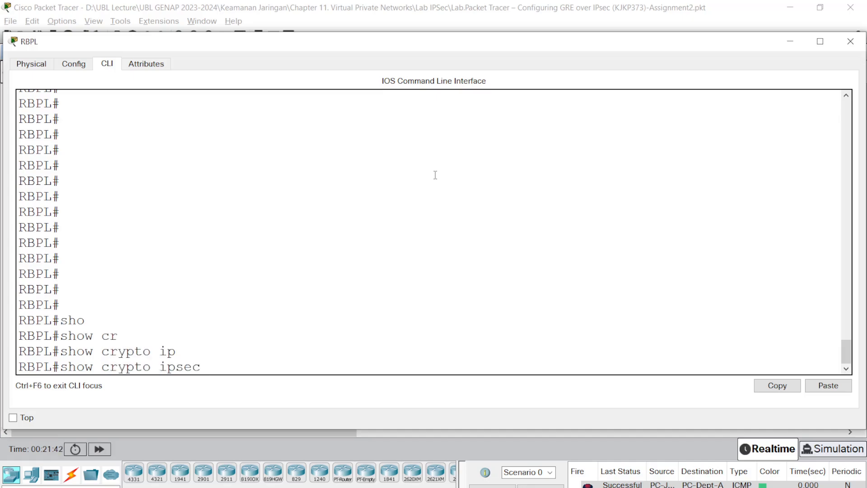
type("sa")
key("Return")
key("Return")
key("Return")
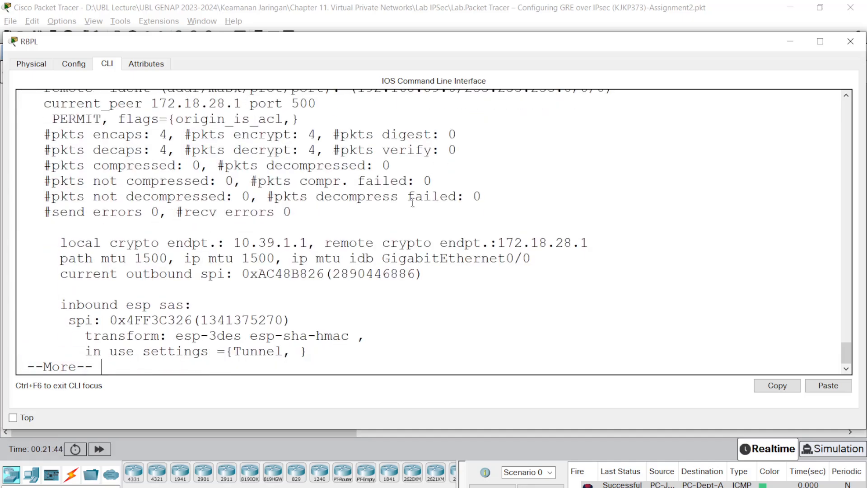
Examine the encapsulation and encryption packet counters and the local and remote identities in RBPL's IPsec SA output
scroll(412, 203, "up", 2)
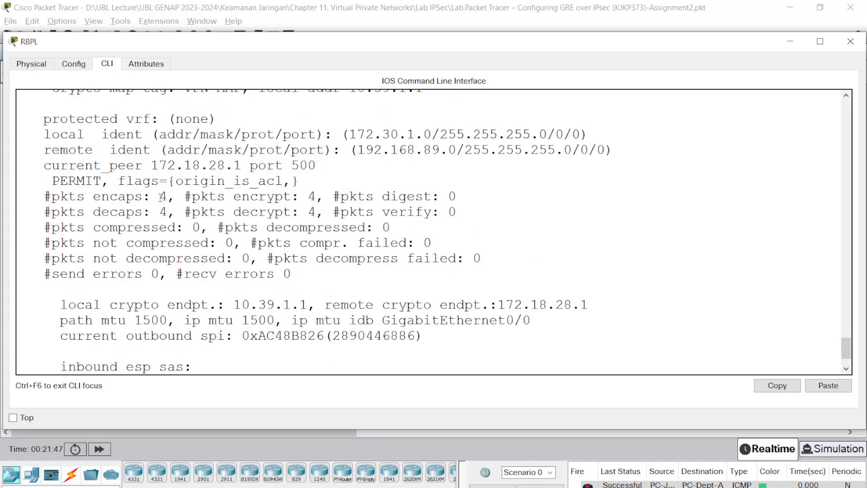
left_click_drag(161, 198, 166, 198)
left_click_drag(308, 197, 319, 199)
scroll(259, 199, "up", 1)
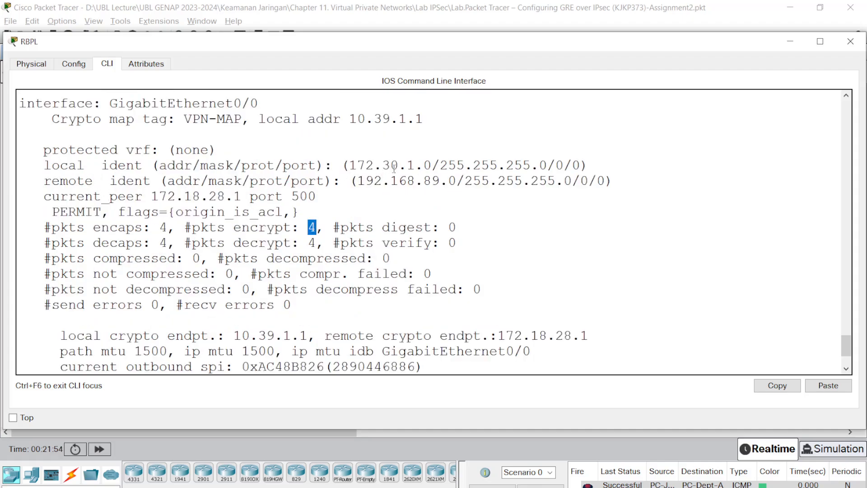
left_click_drag(432, 165, 448, 181)
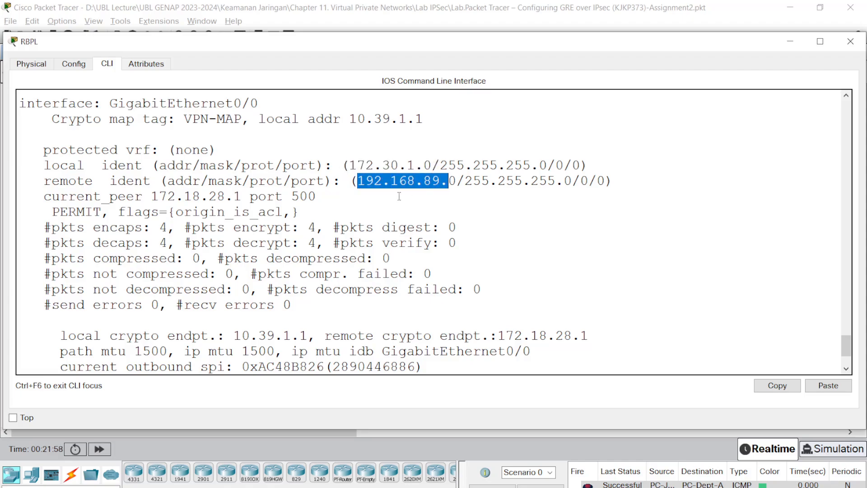
scroll(398, 199, "down", 2)
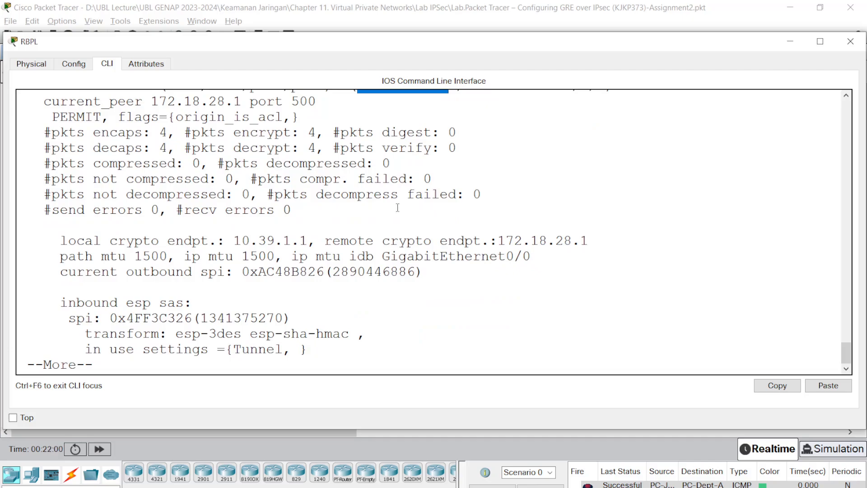
Page through RBPL's inbound SA details to the start of the outbound ESP SAs, and close the router window
key("Return")
key("Return")
key("Return")
key("Return")
key("Return")
key("Return")
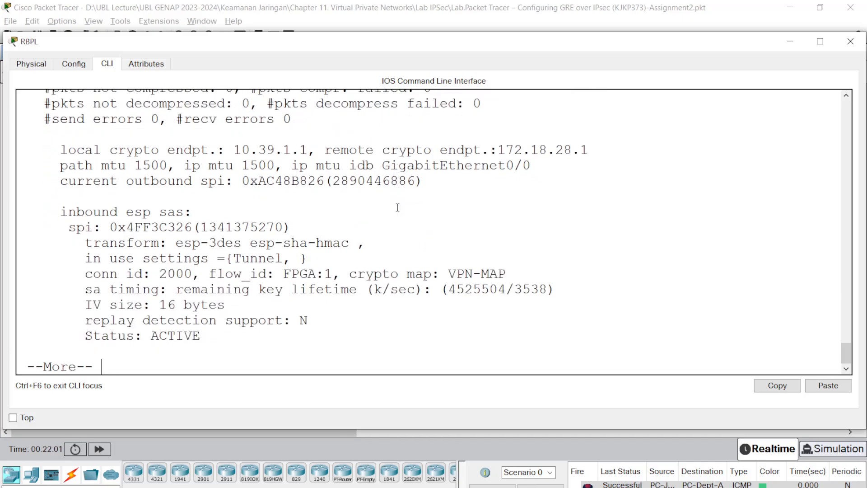
key("Return")
key("Return")
key("Return")
key("Return")
key("Return")
key("Return")
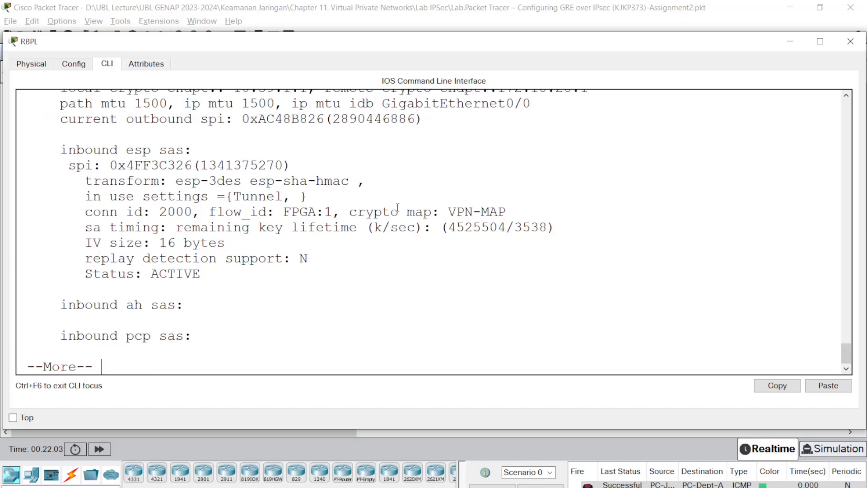
left_click(842, 43)
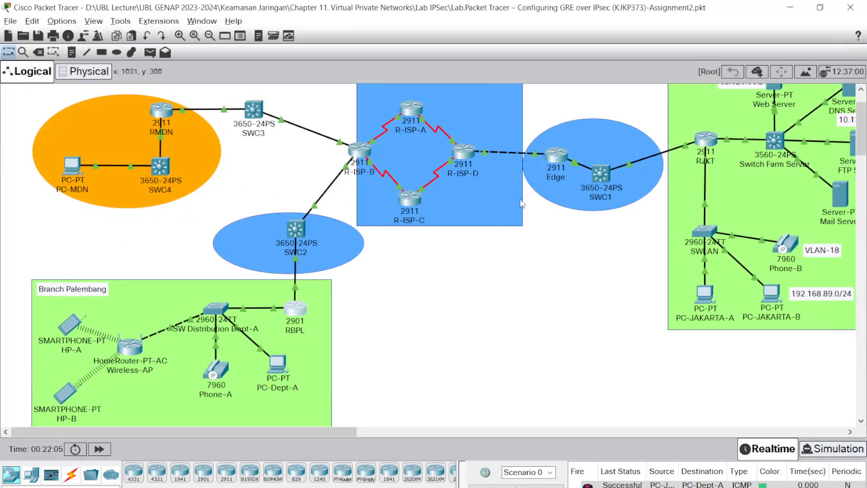
Open PC-JAKARTA-A, widen its window, and start the Command Prompt
left_click(704, 299)
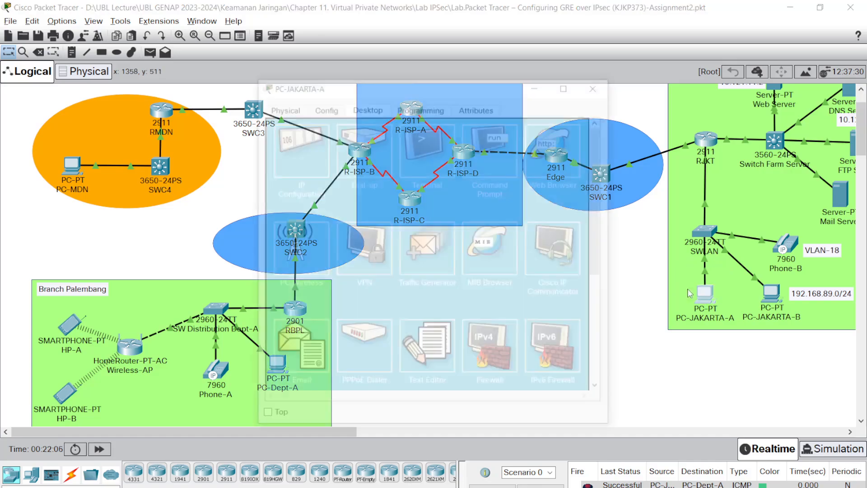
left_click_drag(615, 139, 864, 141)
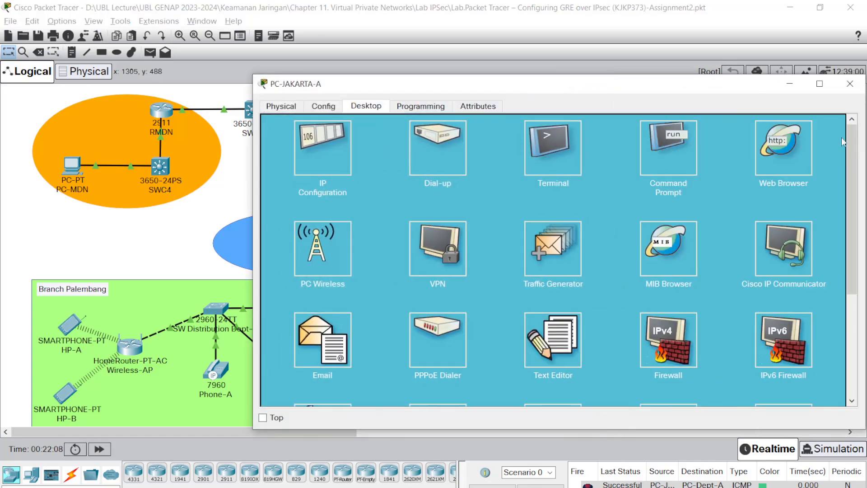
left_click(667, 151)
Ping 172.30.1.12 three times from PC-JAKARTA-A and return to the topology
key("Up")
key("Return")
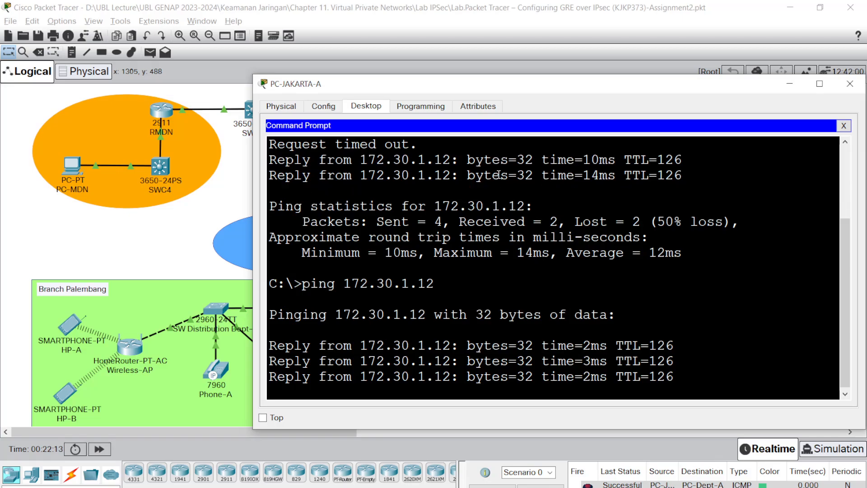
key("Up")
key("Return")
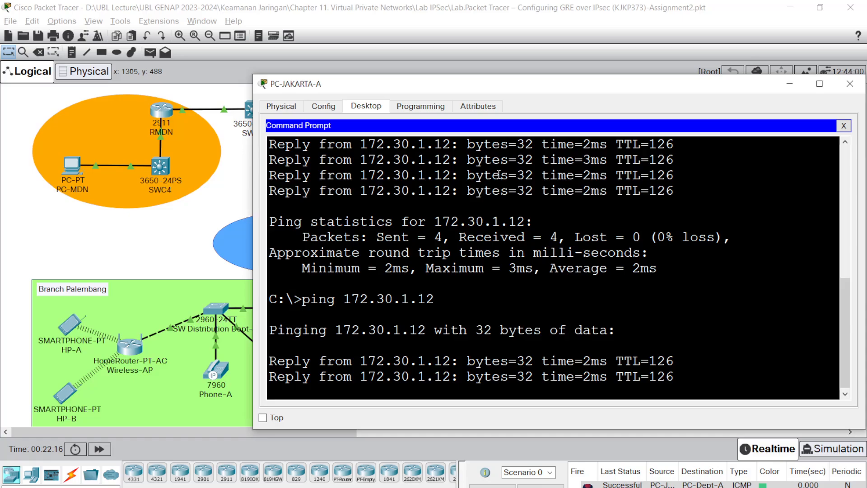
key("Up")
key("Return")
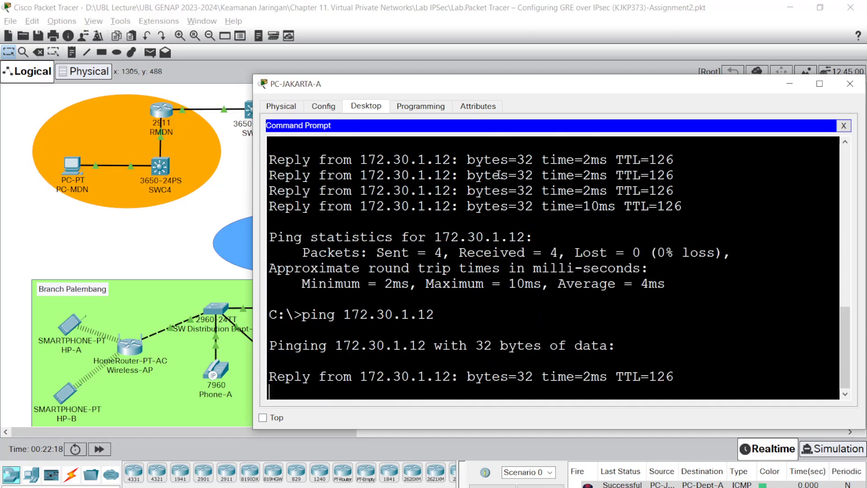
left_click(178, 252)
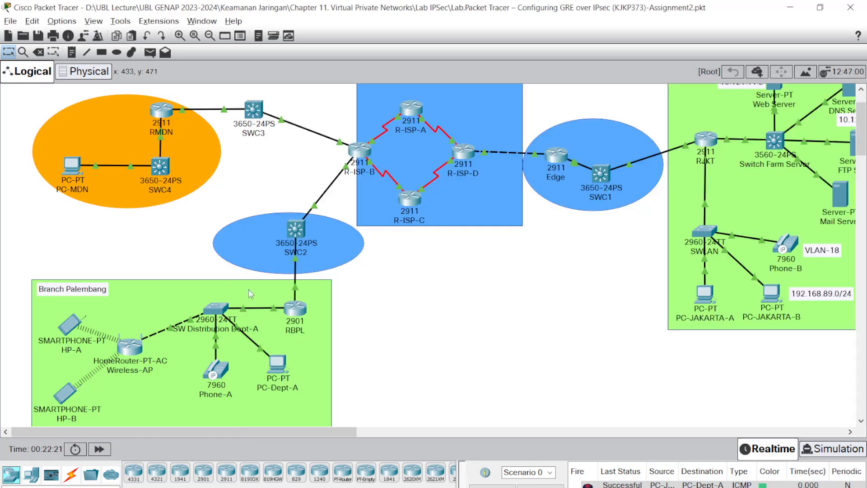
Quit the paged output in RBPL's maximized CLI, run show crypto ipsec sa, and check the encapsulated packet count
left_click(295, 308)
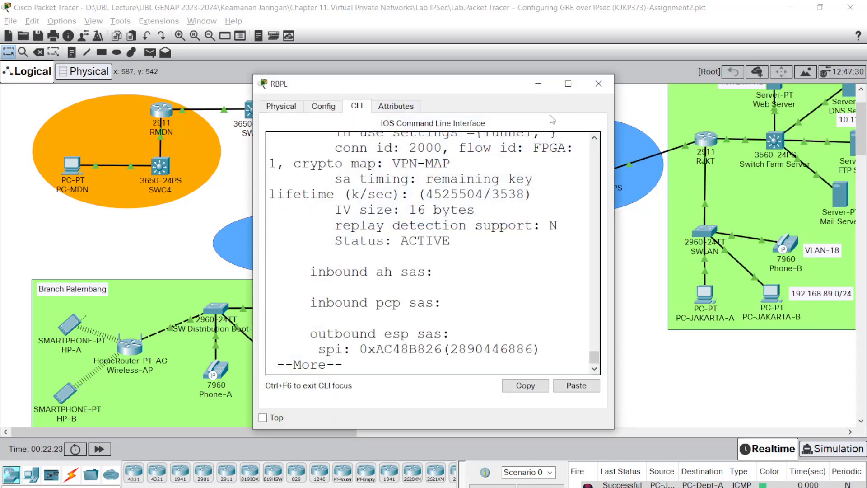
left_click(568, 83)
type("qsho")
key("Tab")
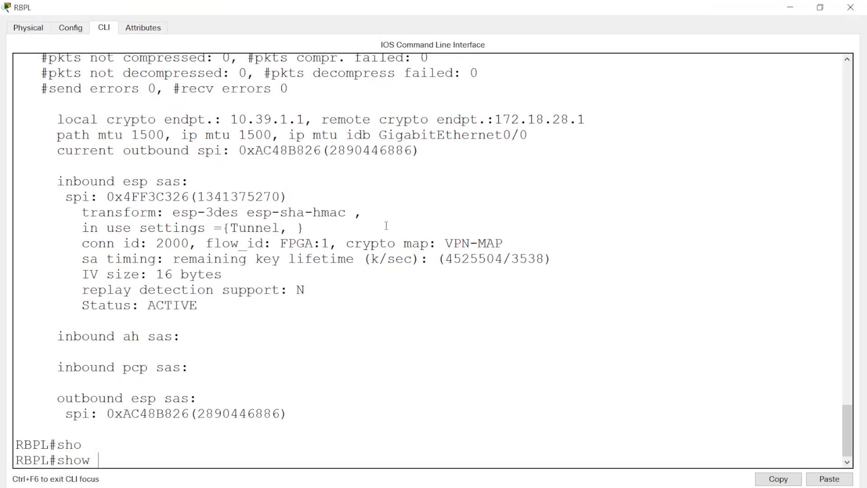
type("cr")
key("Tab")
type("ipsec sa")
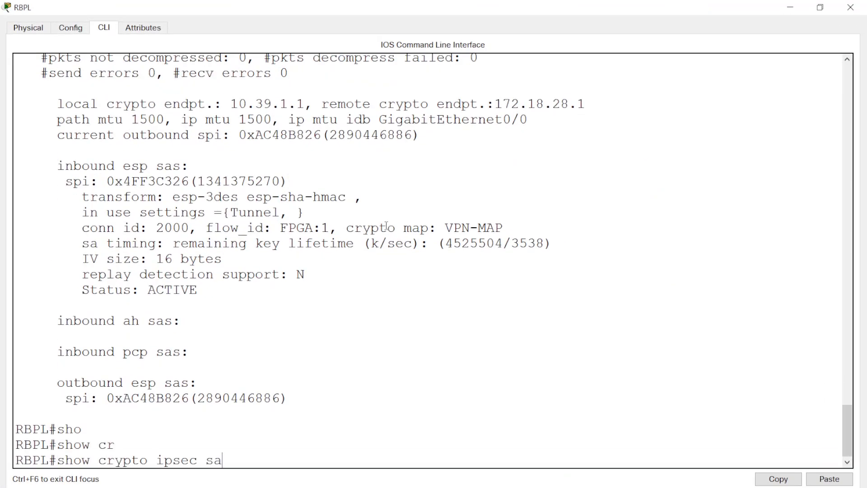
key("Return")
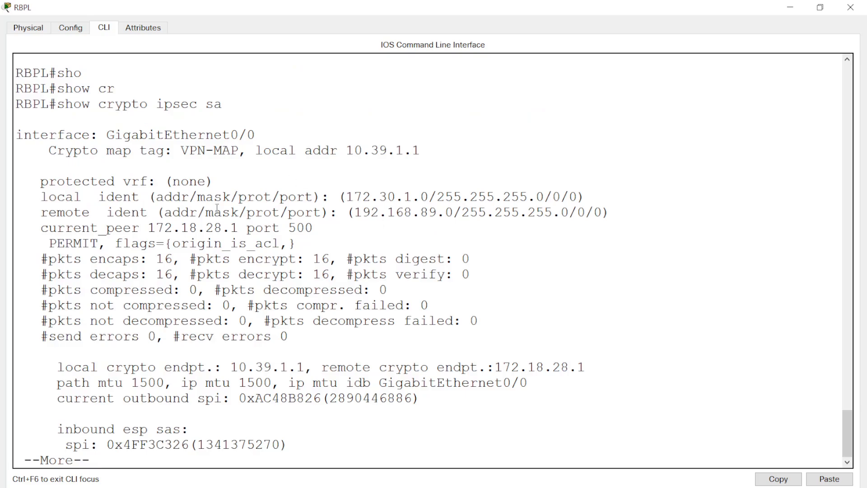
left_click_drag(157, 261, 173, 259)
left_click(851, 8)
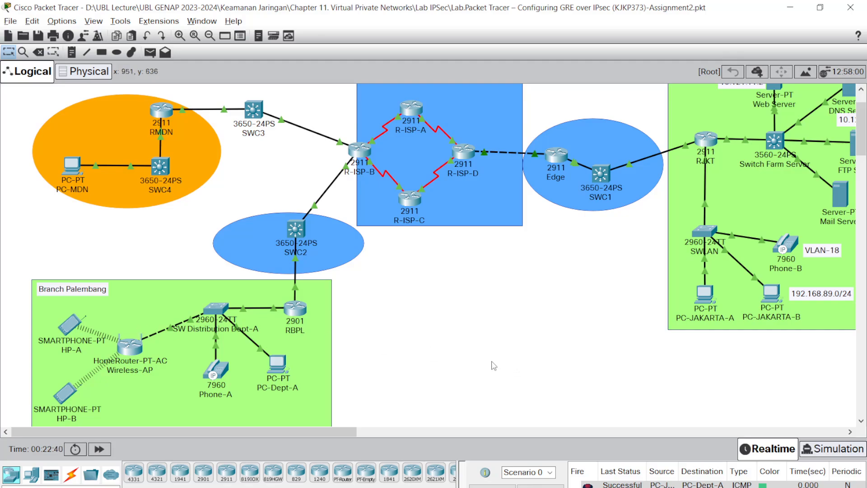
Run tracert to 172.30.1.12 from PC-JAKARTA-A's Command Prompt and highlight the listed hops
left_click(705, 294)
left_click_drag(600, 236, 606, 233)
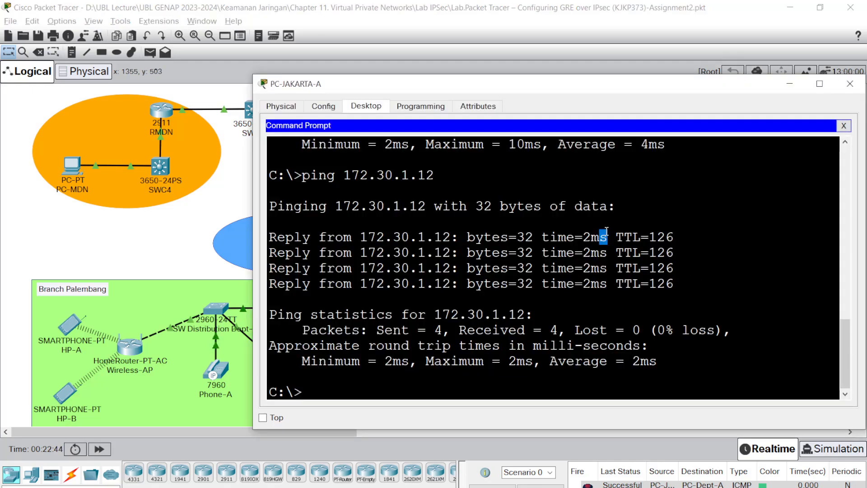
key("Up")
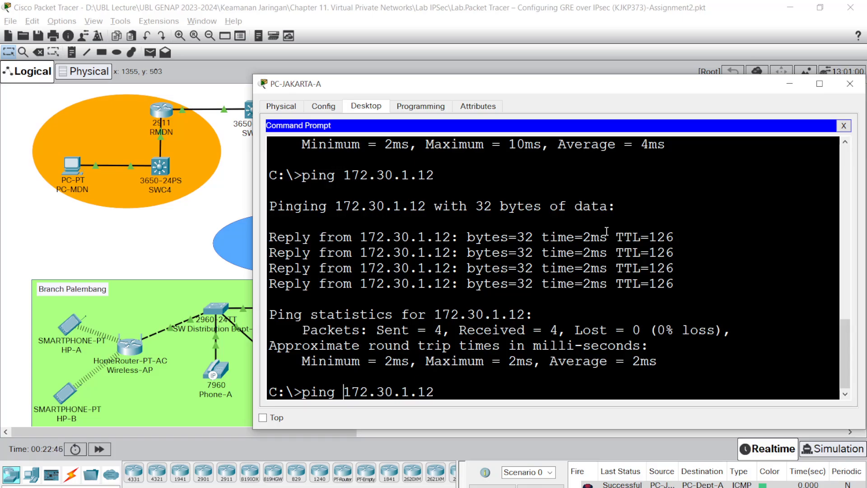
key("alt+Tab")
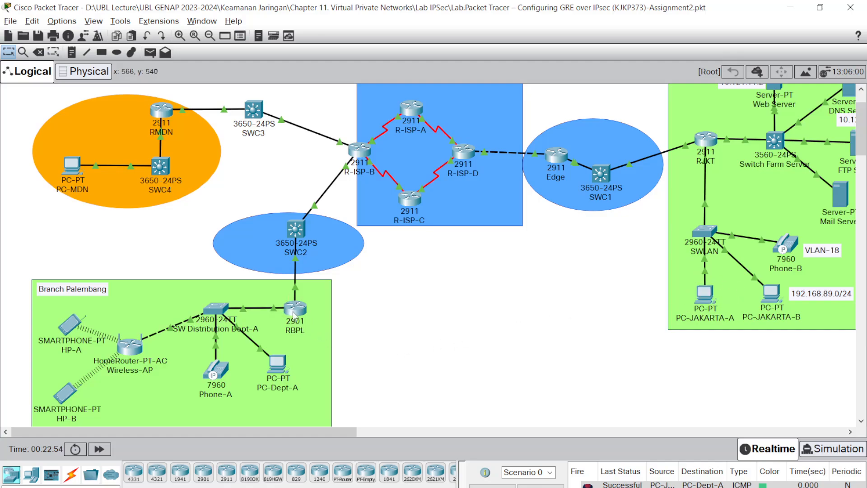
mouse_move(293, 311)
key("alt+Tab")
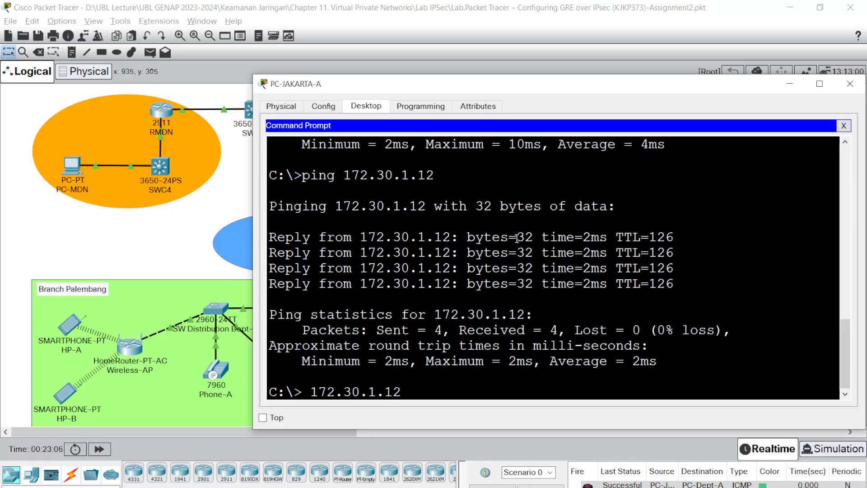
type("tracer")
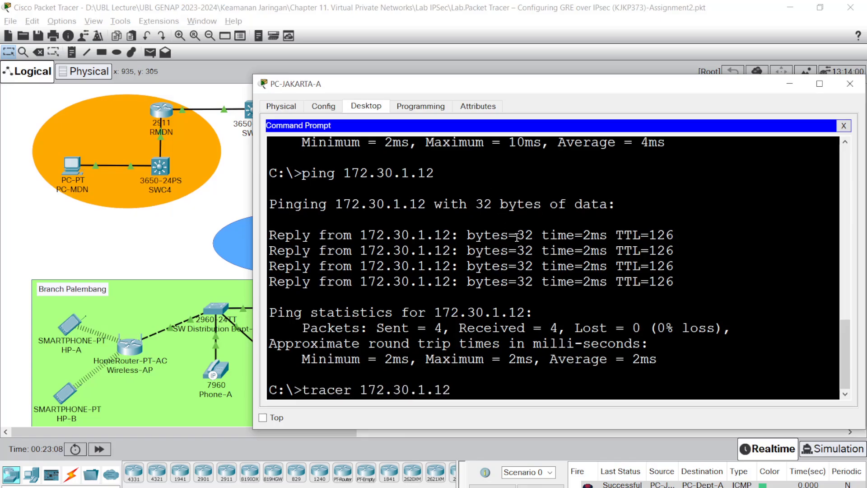
type("t")
key("Return")
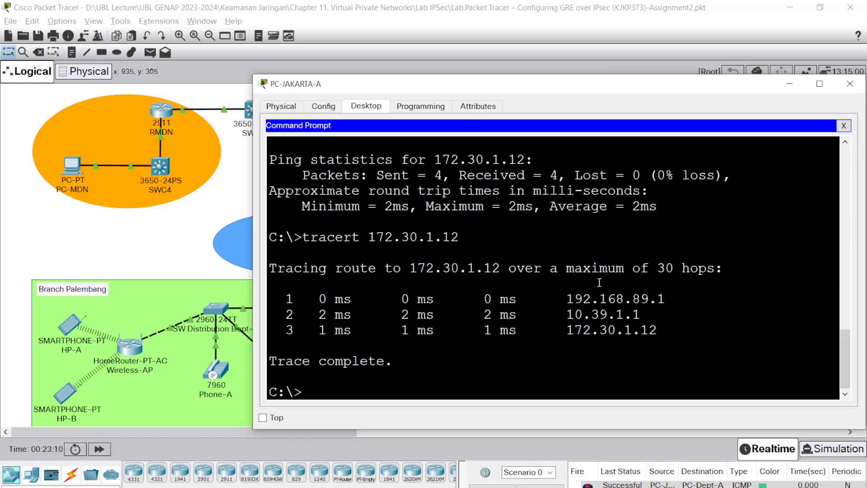
mouse_move(658, 332)
left_mouse_down()
mouse_move(315, 314)
mouse_move(287, 299)
left_mouse_up()
left_click(140, 266)
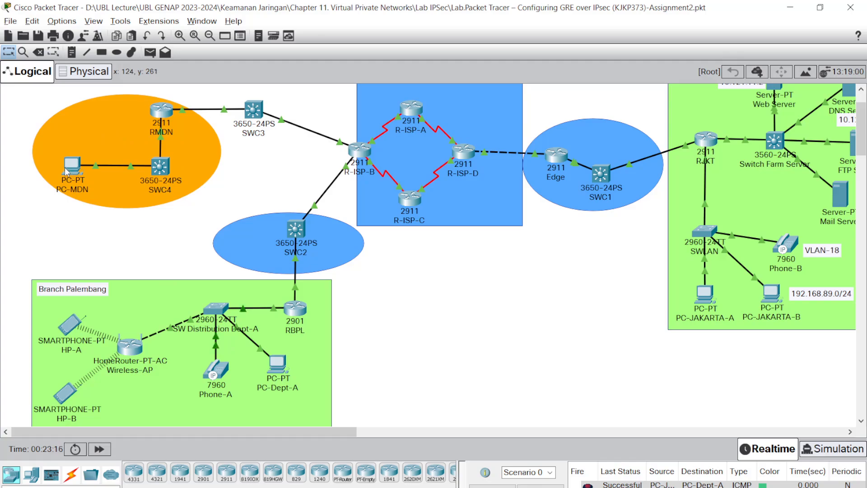
Quit the paged output in RBPL's maximized CLI, run show version, and page to the technology package license table
mouse_move(67, 171)
left_click(295, 311)
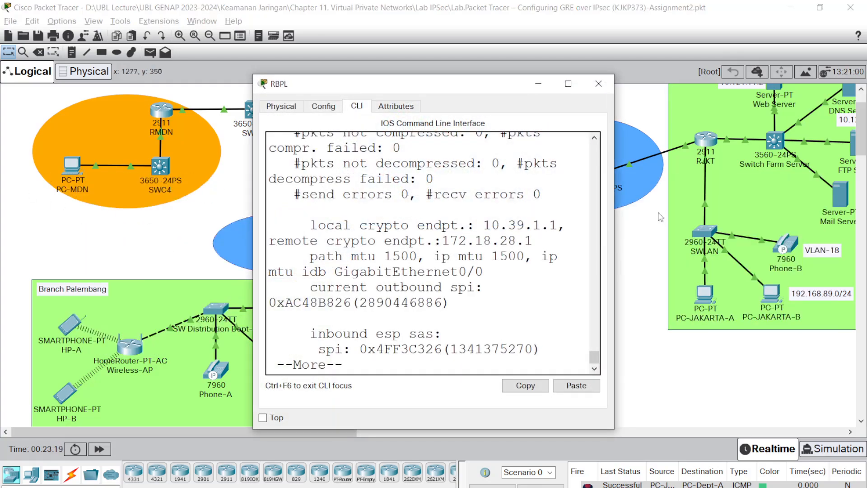
left_click(568, 85)
type("qsho")
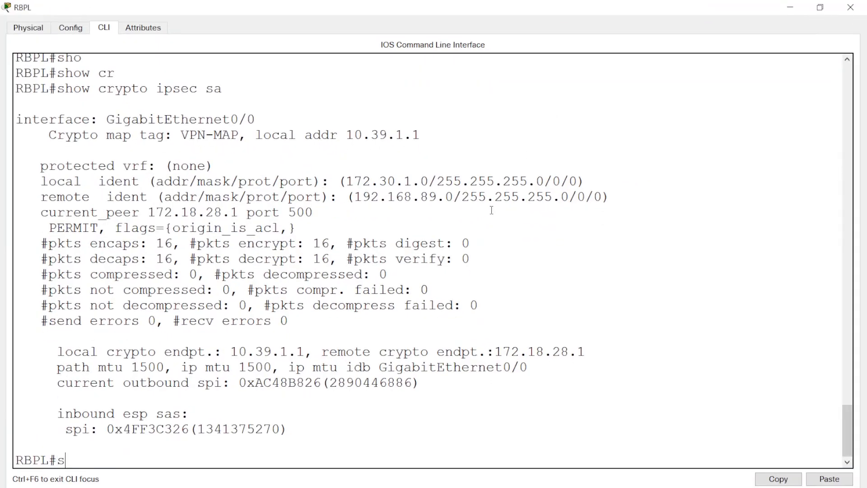
key("Tab")
type("ver")
key("Tab")
key("Return")
key("space")
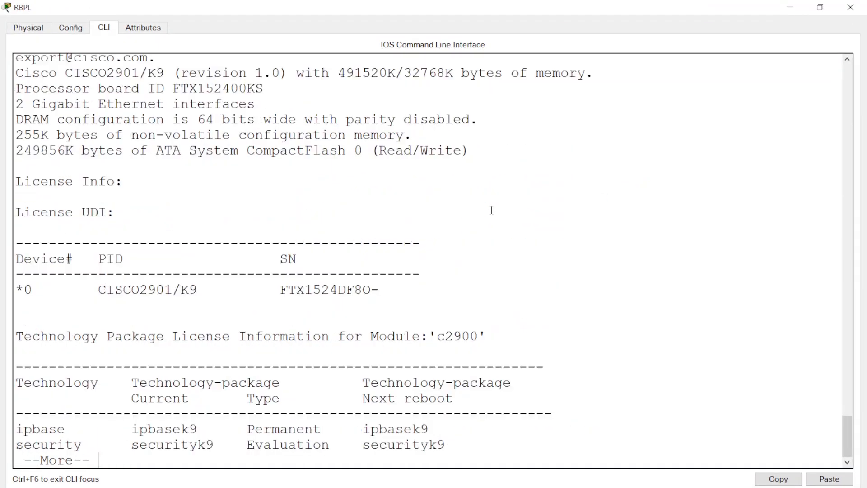
key("space")
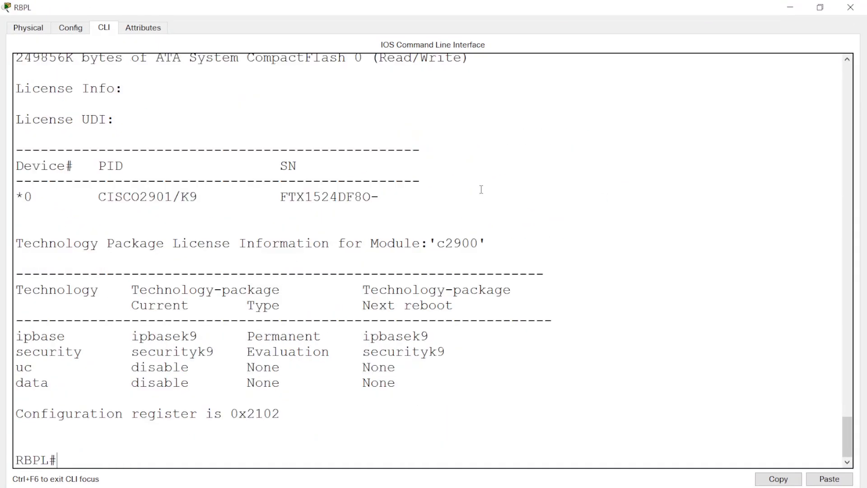
Rerun show crypto ipsec sa on RBPL from the command history and examine the packet counters
key("Up")
key("Up")
key("Return")
key("space")
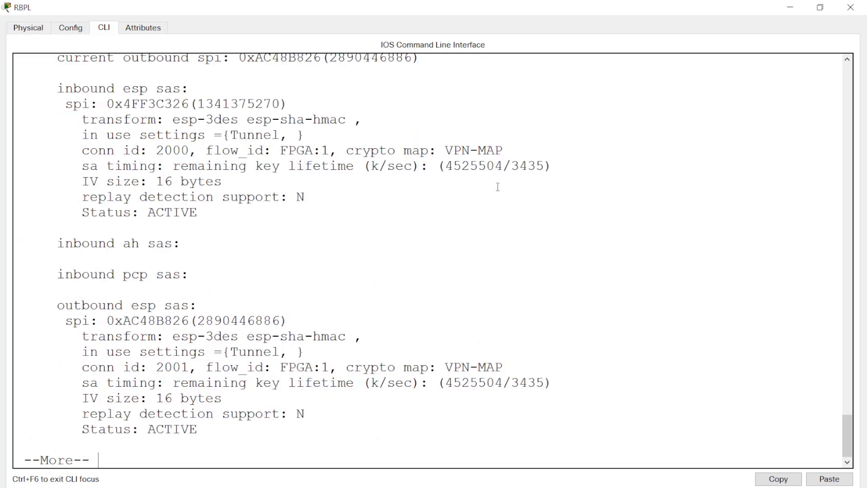
scroll(627, 175, "up", 2)
scroll(201, 168, "up", 1)
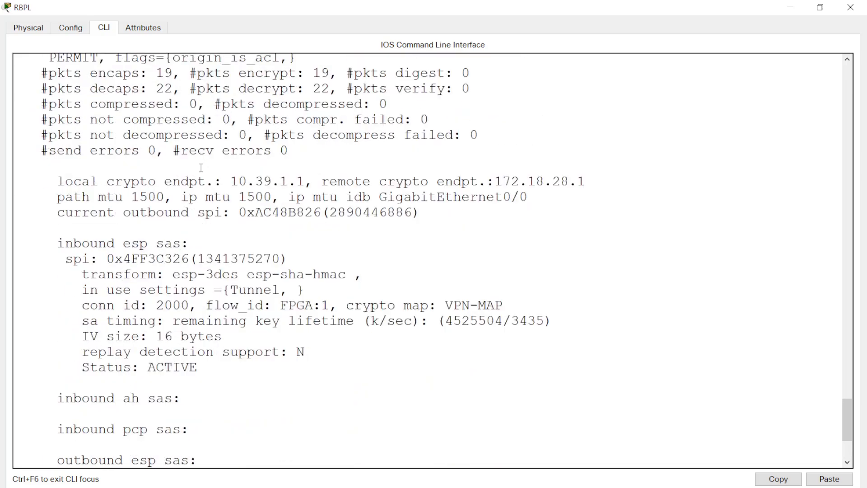
scroll(201, 168, "up", 1)
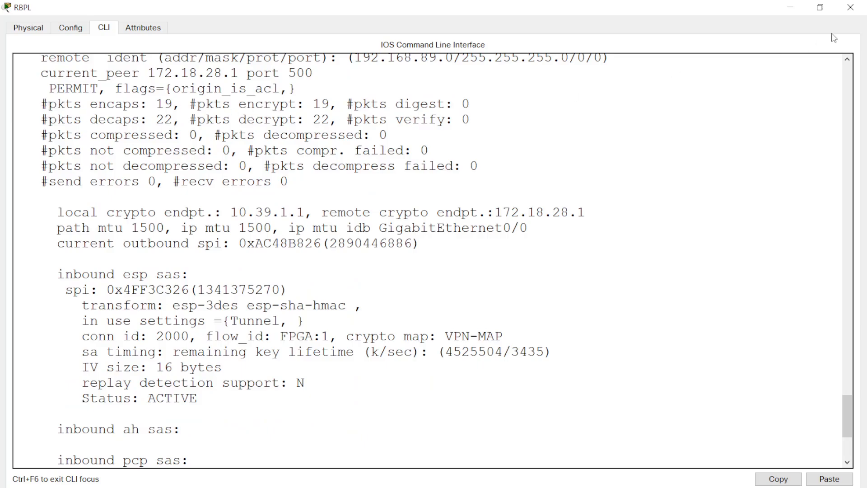
Close RBPL's window, open PC-MDN's Command Prompt, and widen its window
left_click(851, 7)
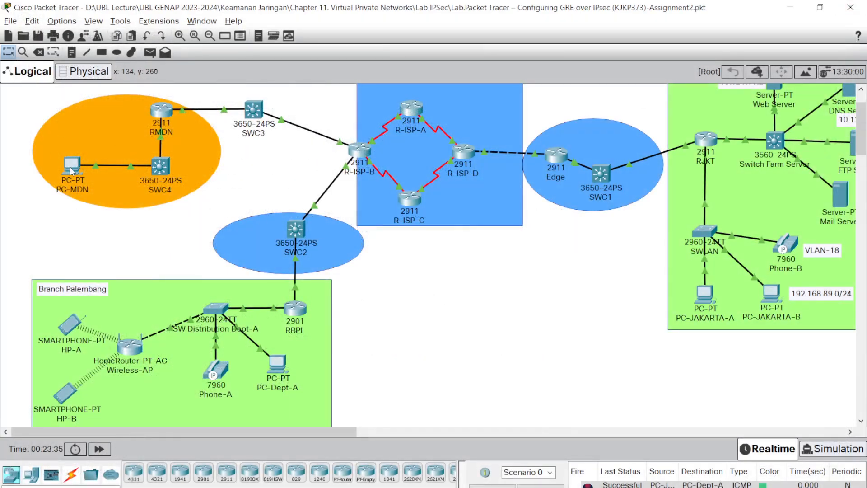
left_click(90, 171)
left_click(366, 106)
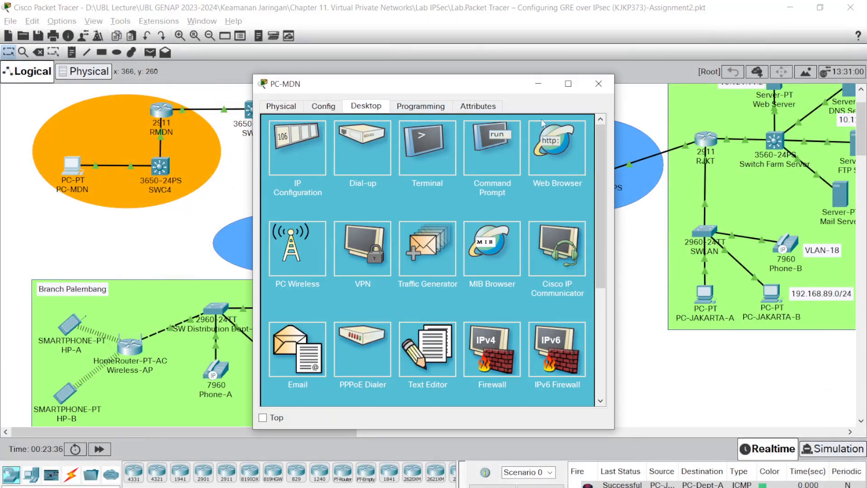
left_click_drag(614, 131, 863, 129)
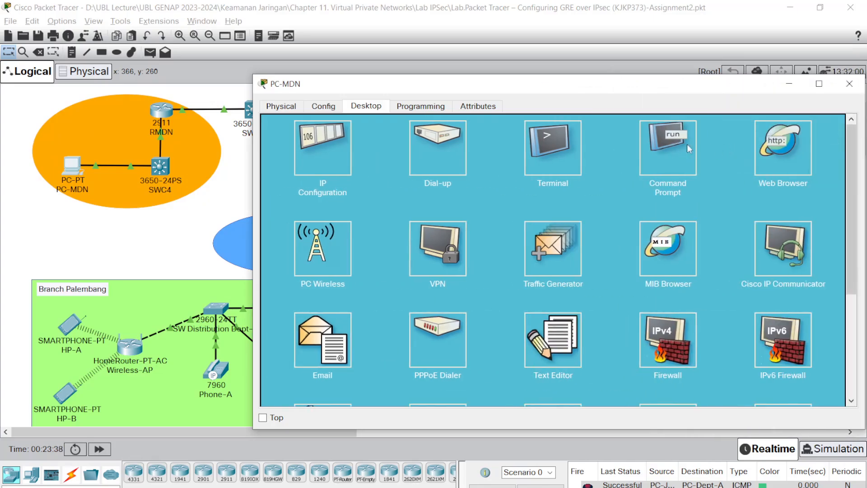
left_click(668, 149)
left_click(161, 228)
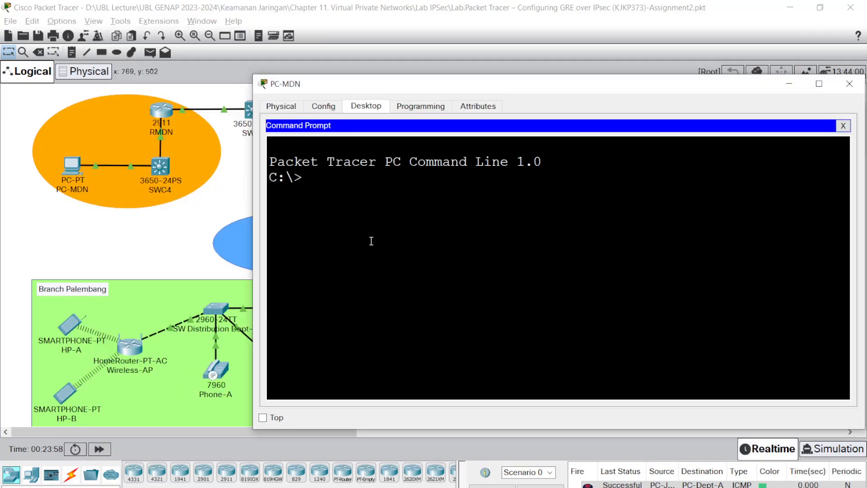
Try to ping PC-Dept-A at 172.30.1.10 from PC-MDN's Command Prompt
type("tr")
type("pin")
type("g 172.30.1.")
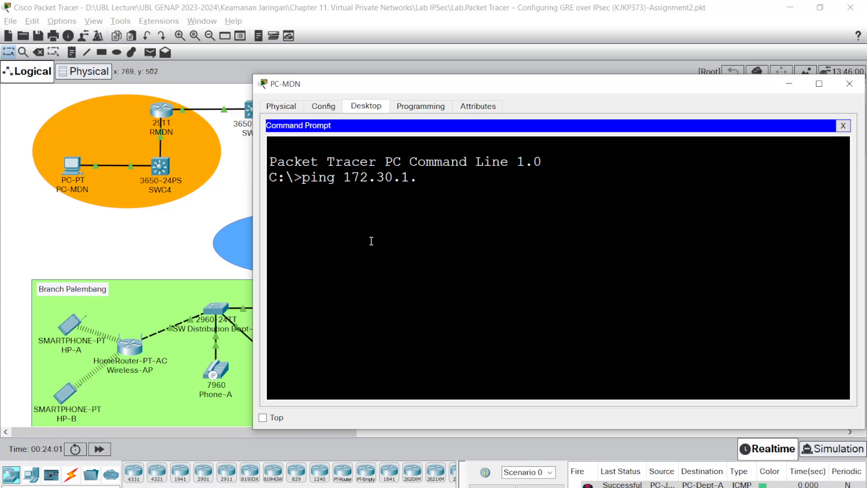
type("10")
key("Return")
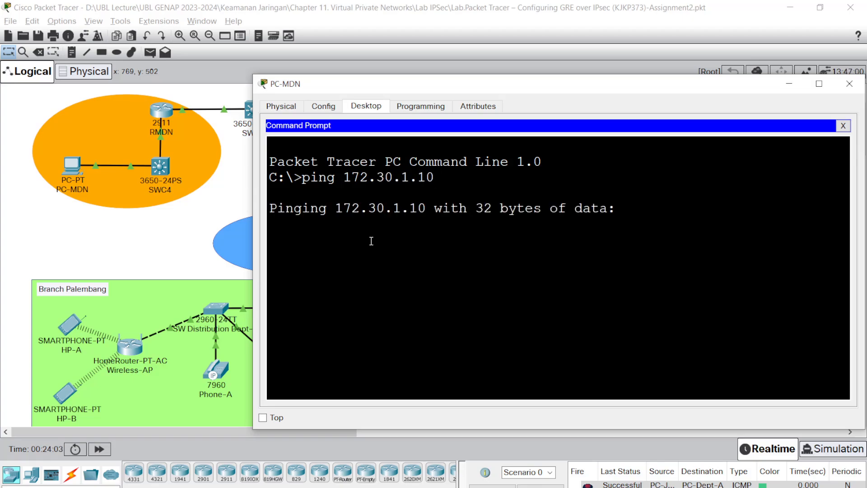
Look up PC-Dept-A's IP address in the topology, interrupt PC-MDN's running ping, and ping 172.30.1.12 instead
left_click(187, 266)
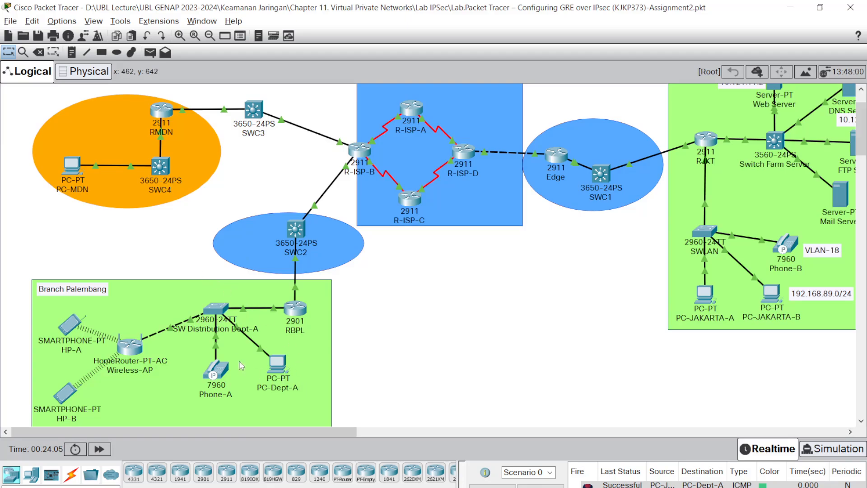
mouse_move(284, 370)
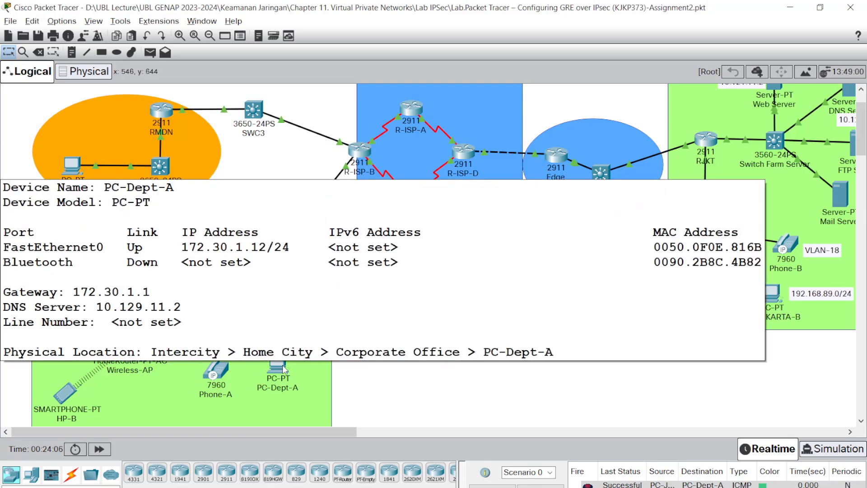
key("alt+Tab")
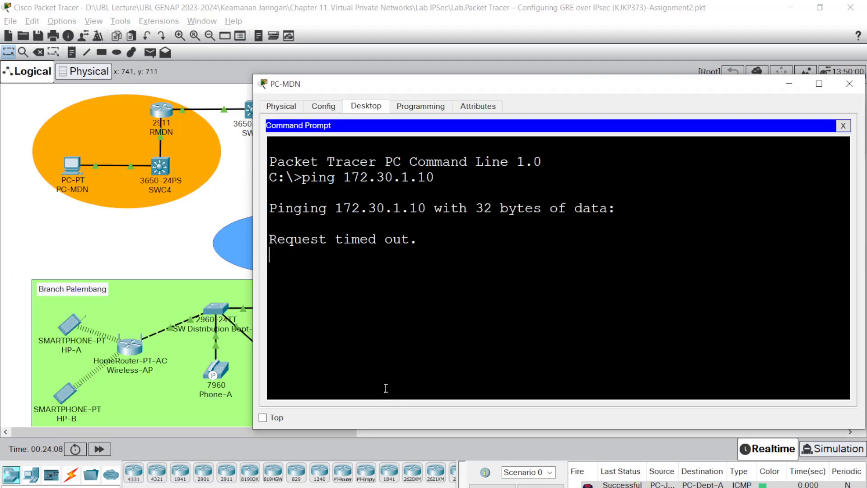
key("ctrl+c")
key("Up")
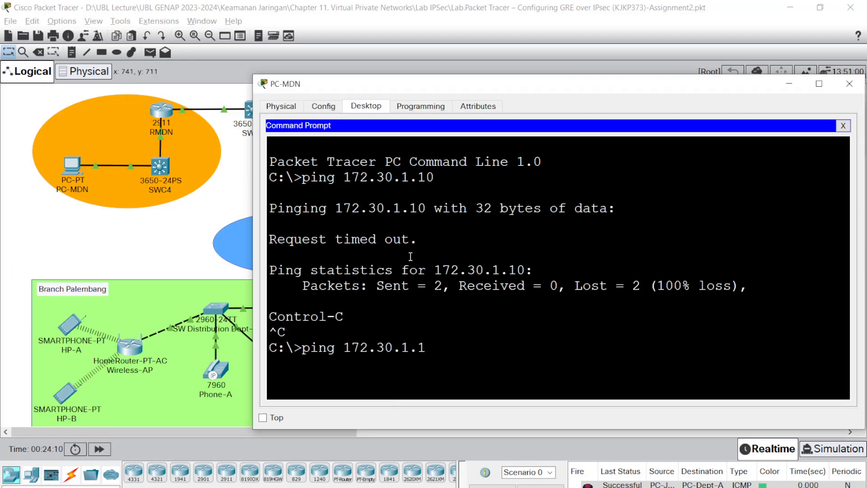
type("2")
key("Return")
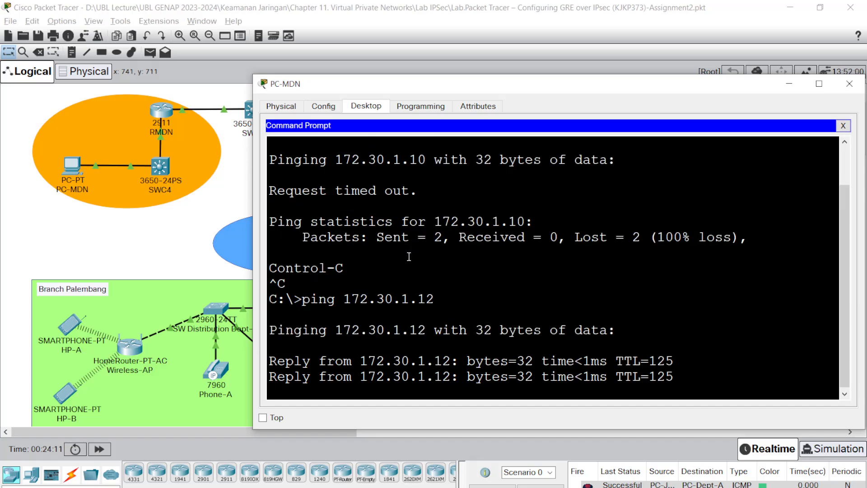
Rerun show crypto ipsec sa in RBPL's maximized CLI, highlight the encaps and decaps counter lines, and close the window
key("alt+Tab")
left_click(296, 309)
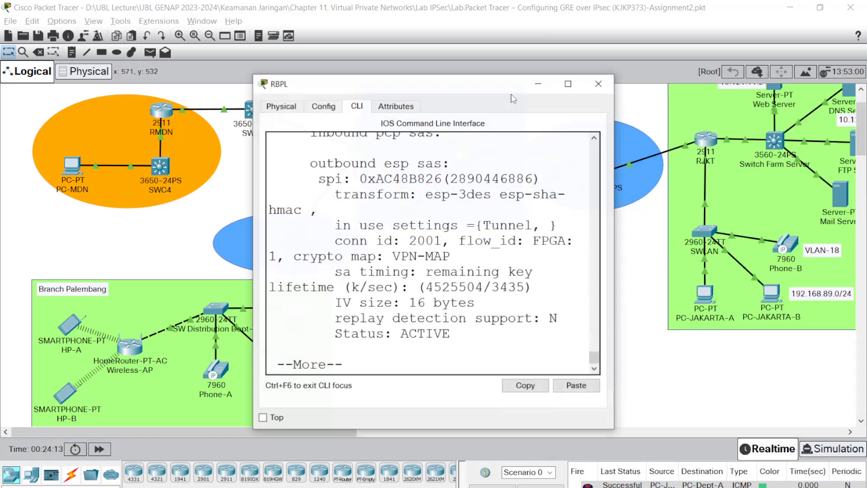
key("super+Up")
key("q")
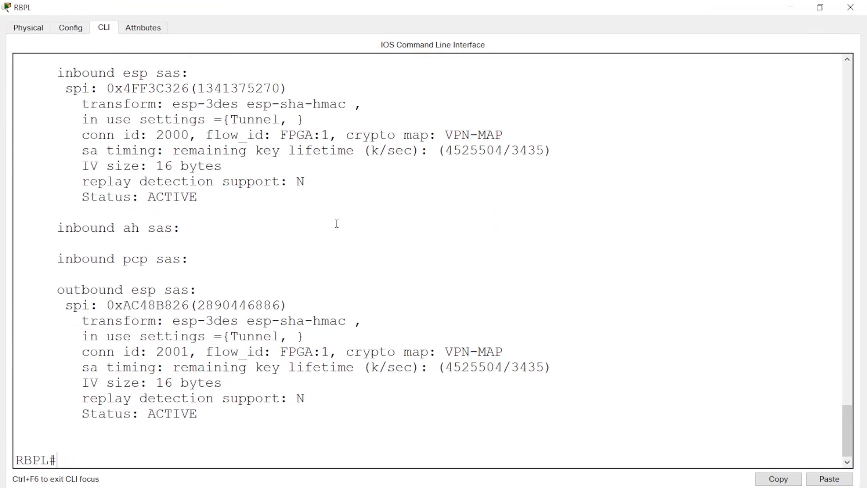
key("Up")
key("Return")
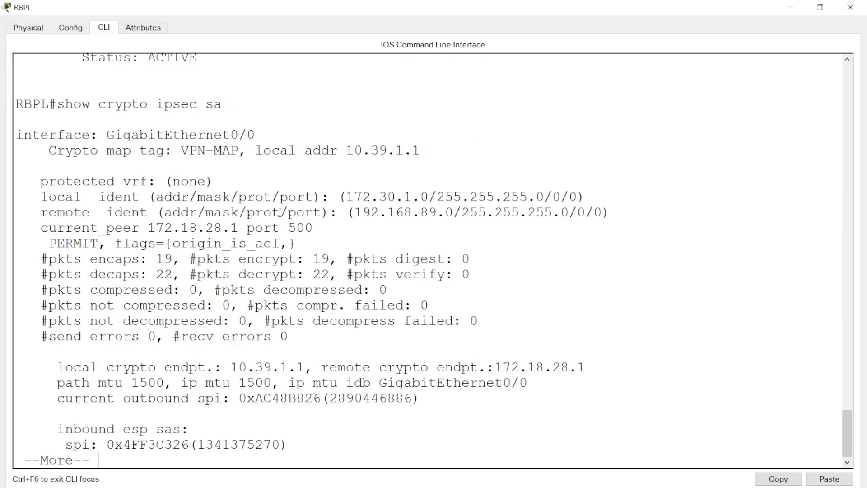
left_click_drag(40, 260, 526, 276)
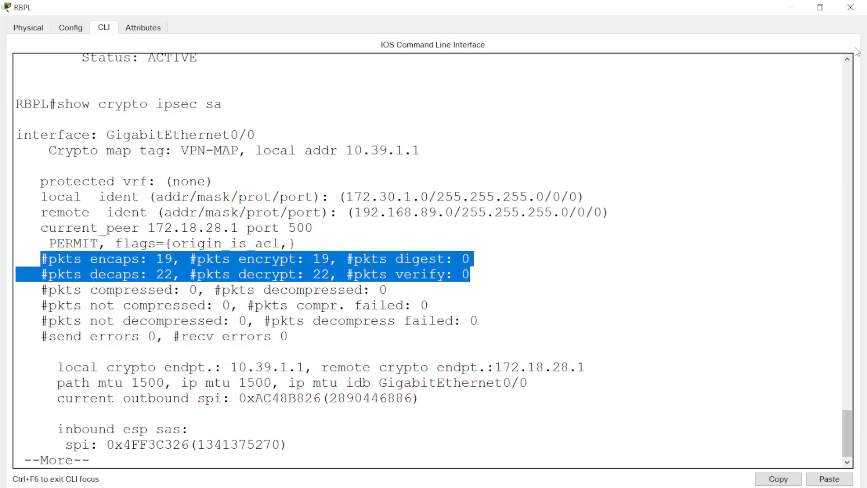
left_click(851, 7)
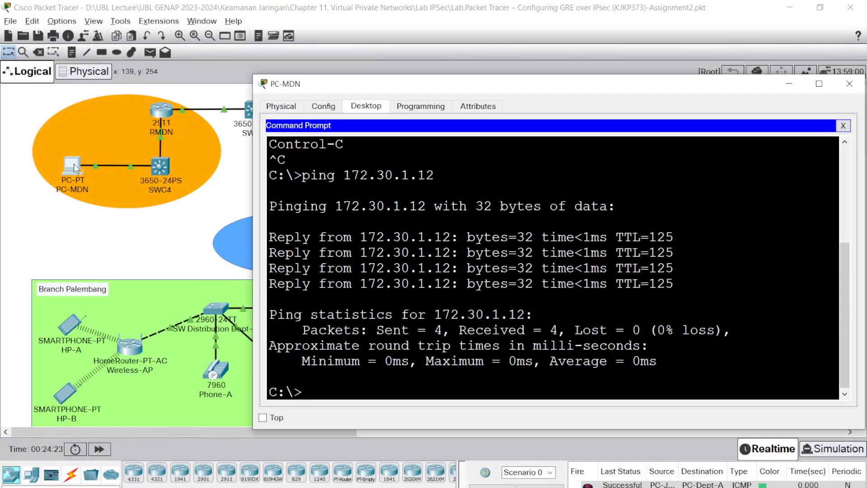
Run tracert 172.30.1.12 from PC-MDN's Command Prompt
left_click(71, 167)
type("tra")
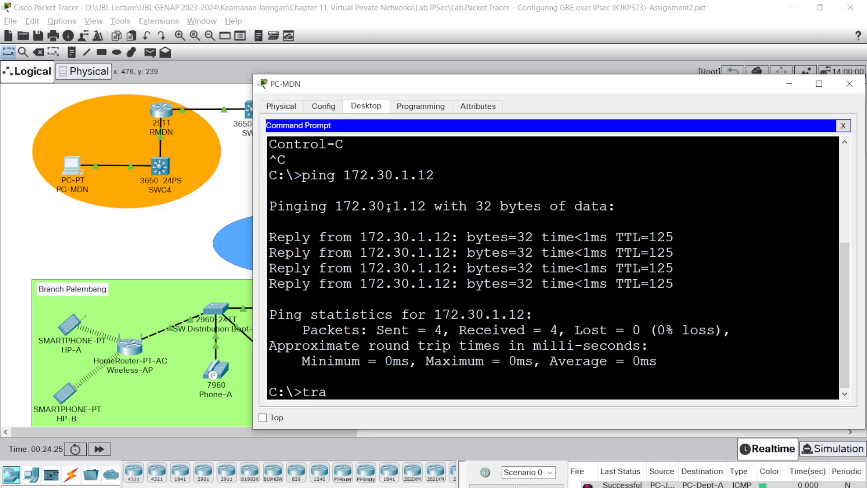
type("cert")
key("Up")
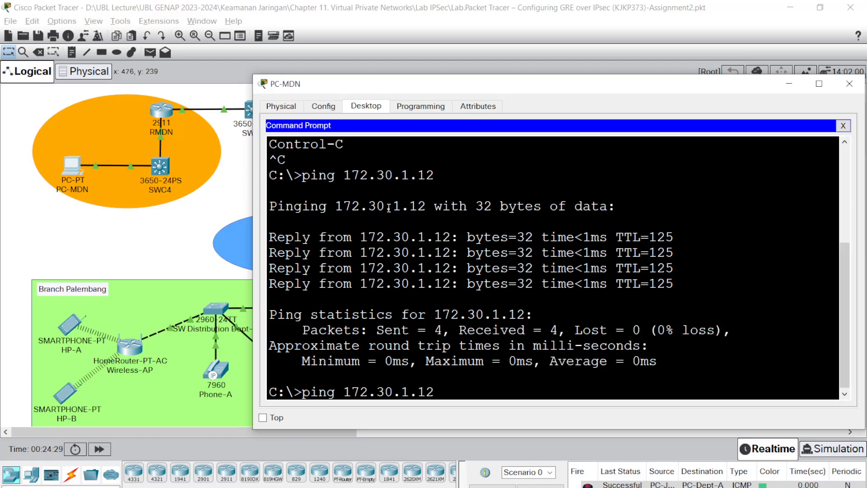
key("BackSpace")
key("BackSpace")
key("BackSpace")
key("BackSpace")
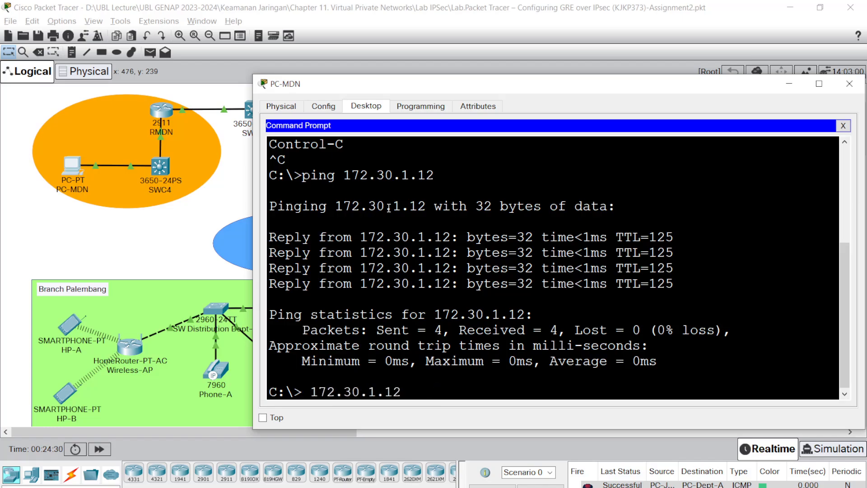
type("tracert")
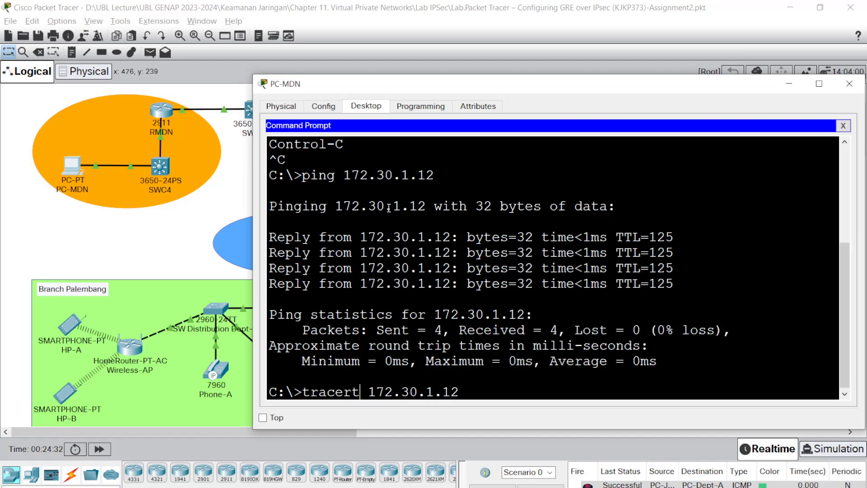
key("Return")
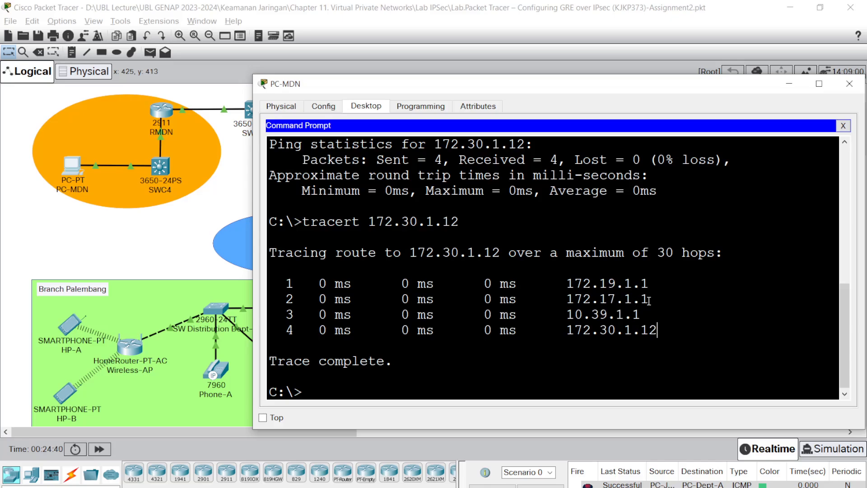
Compare PC-MDN's traceroute hops with the routers in the topology and highlight the third hop, 10.39.1.1
left_click(244, 190)
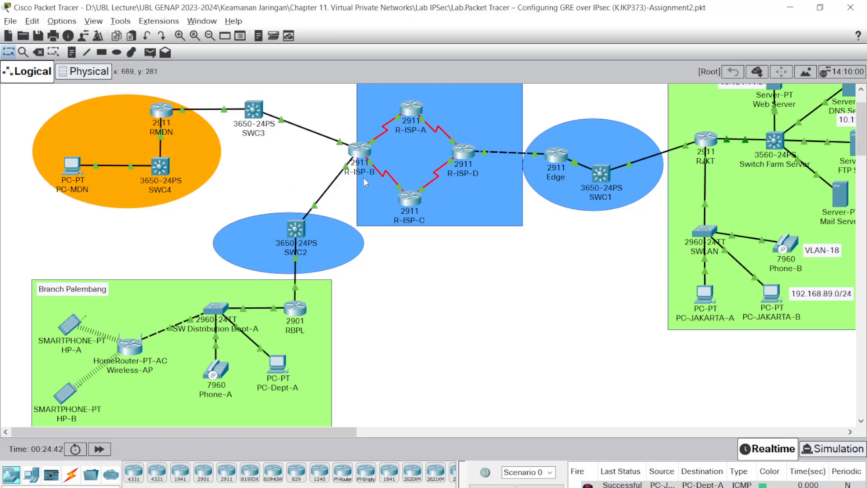
mouse_move(358, 153)
key("alt+Tab")
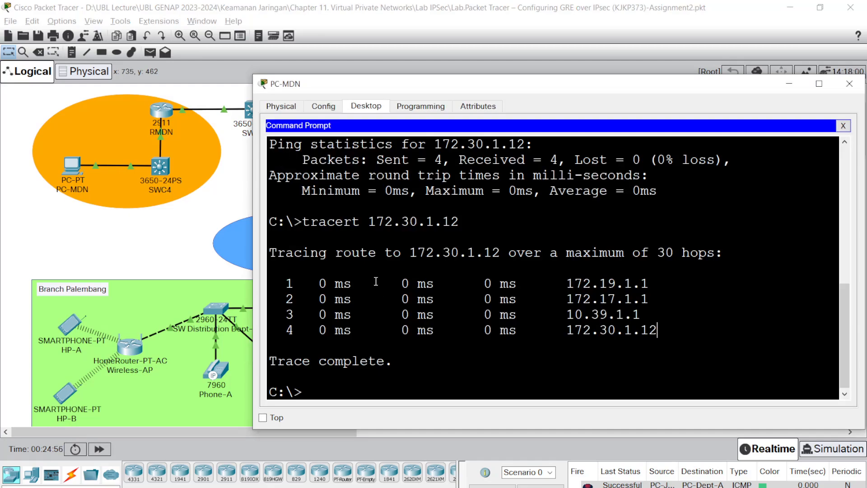
scroll(404, 284, "up", 4)
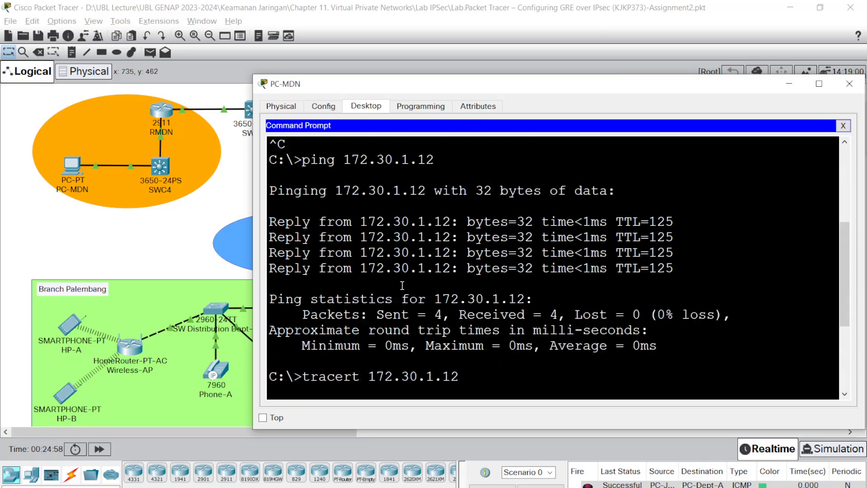
scroll(405, 296, "down", 4)
left_click_drag(641, 315, 549, 318)
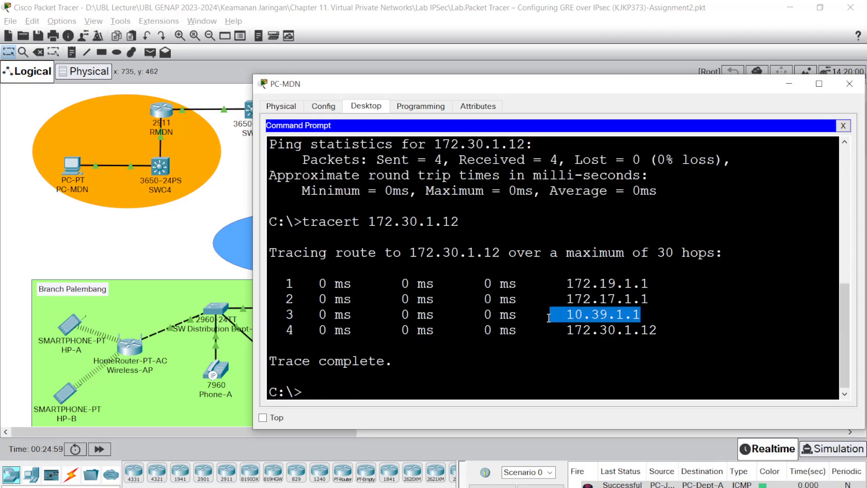
Switch to the lab PDF in the browser and read Steps 4 and 5 on uninteresting traffic and tunnel verification
left_click(151, 250)
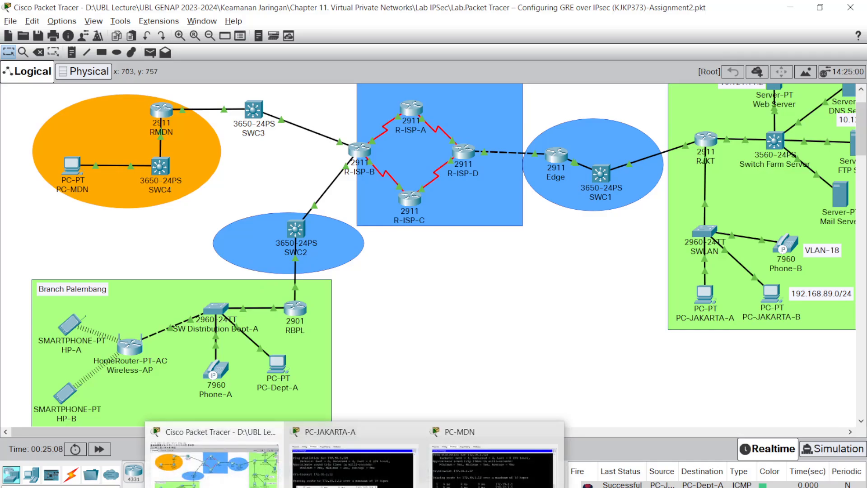
left_click(398, 451)
scroll(396, 411, "down", 10)
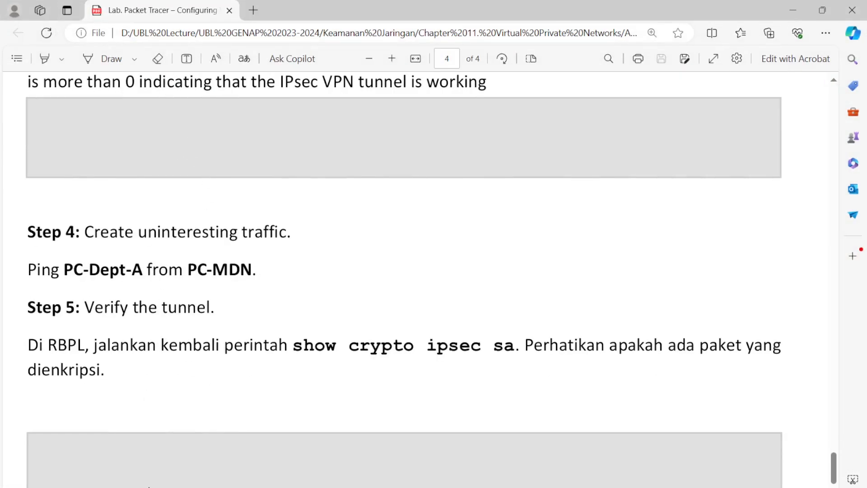
scroll(161, 474, "down", 3)
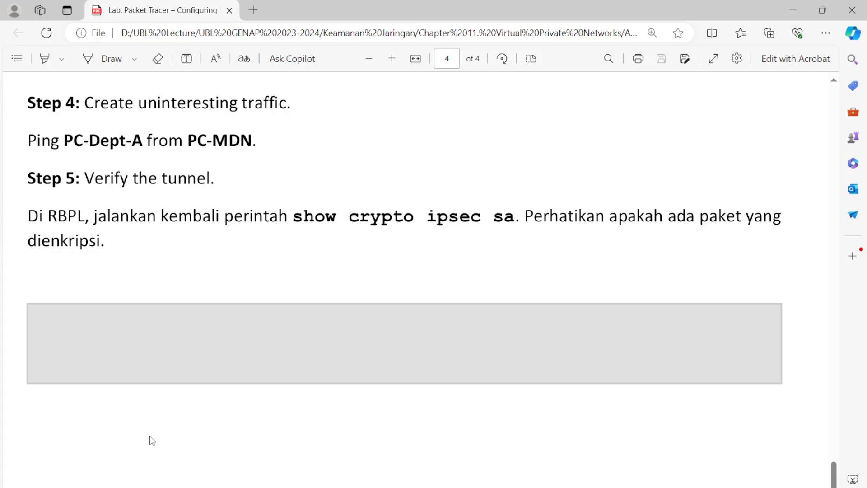
scroll(153, 441, "down", 1)
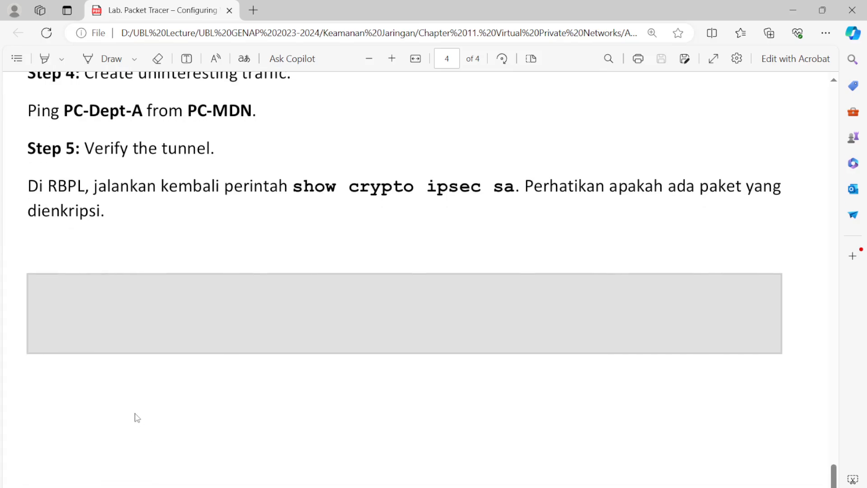